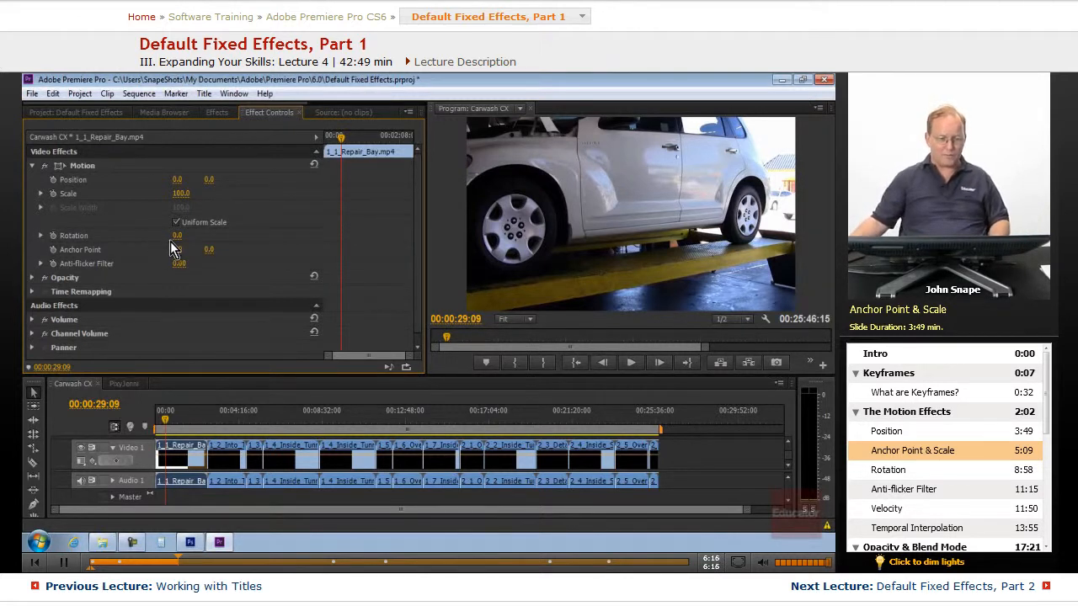
Try scrubbing the clip's rotation and dragging the Scale slider down to about 34%, then back to 100.
mouse_move(188, 241)
mouse_down()
mouse_move(222, 243)
mouse_move(200, 243)
mouse_up()
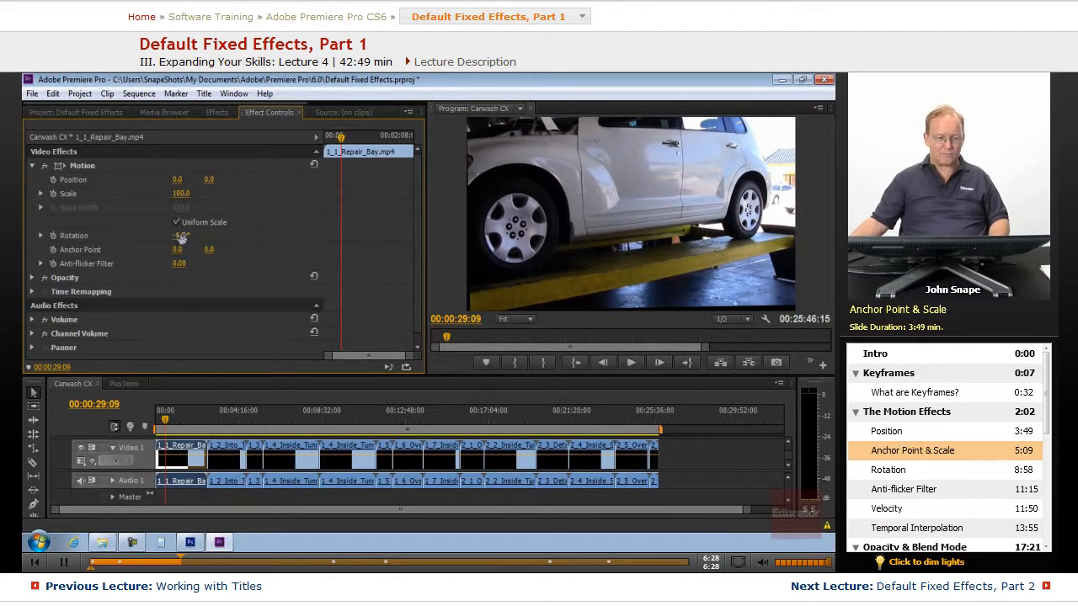
drag(174, 238, 194, 236)
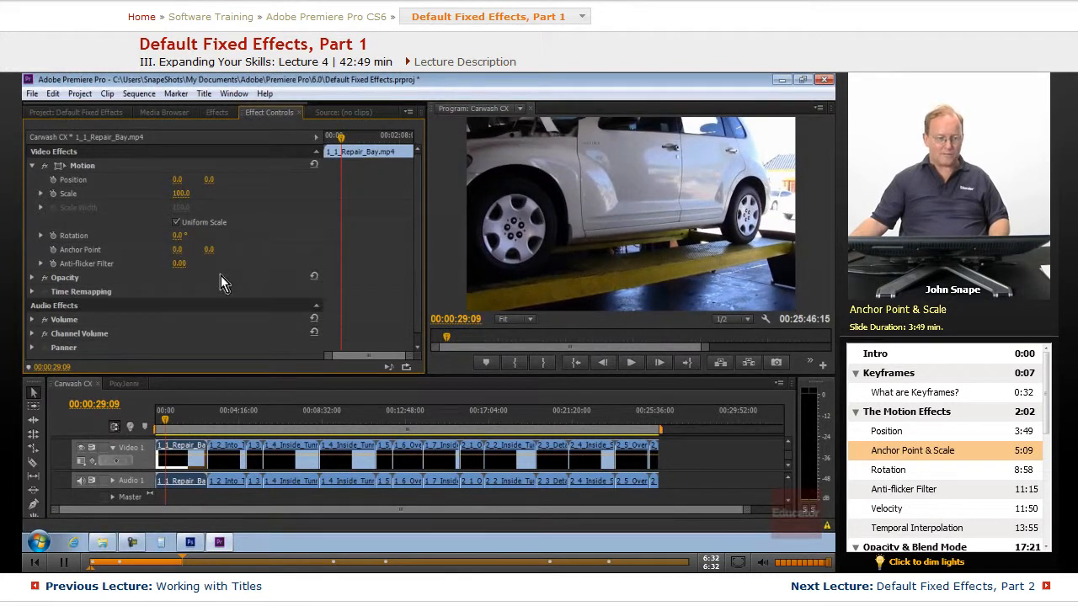
click(42, 194)
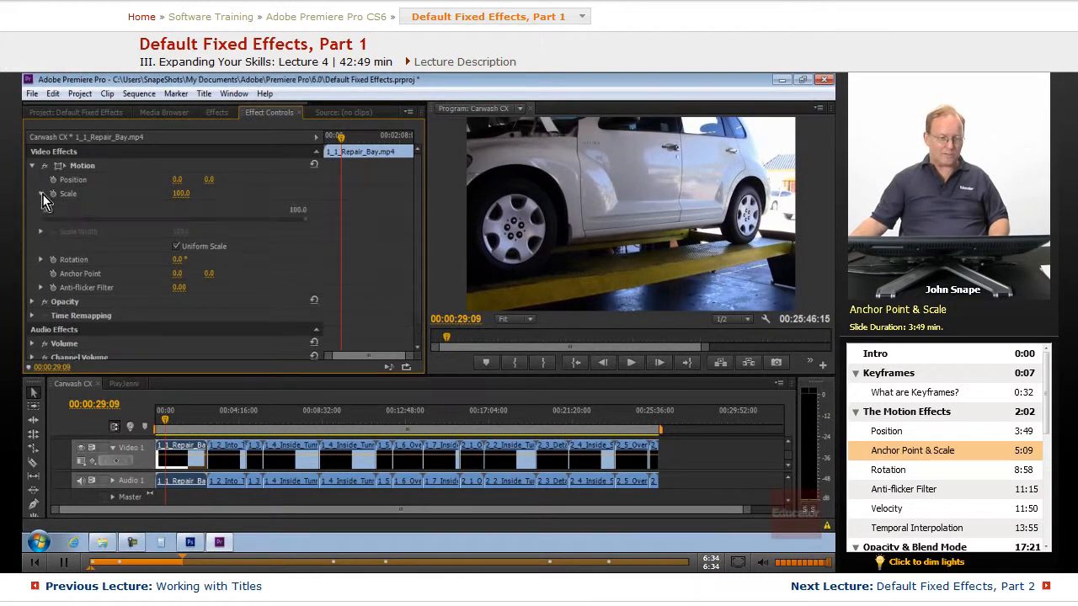
drag(309, 224, 132, 224)
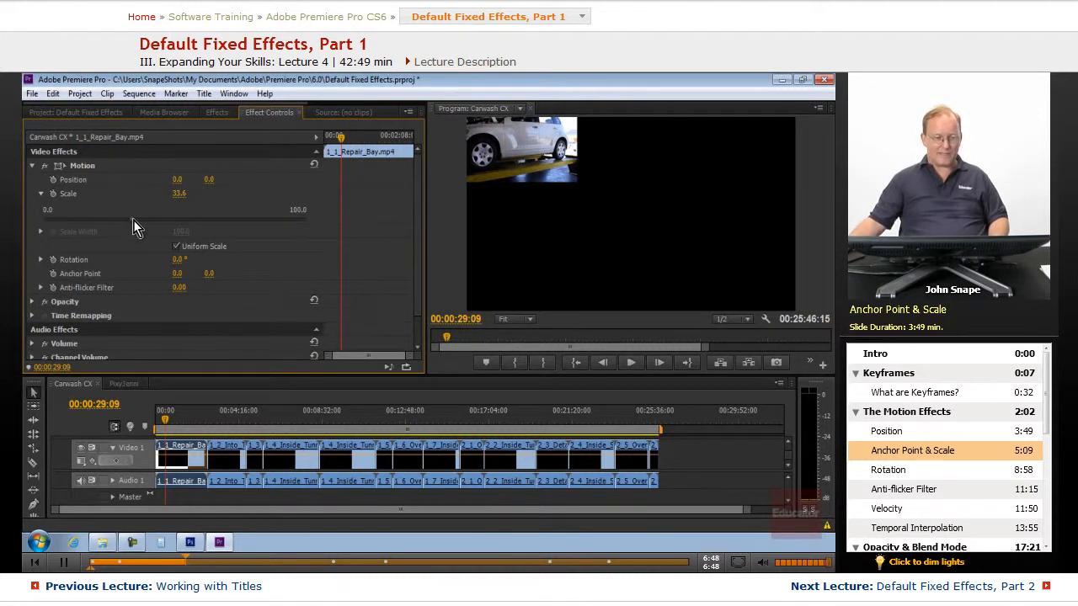
drag(133, 220, 176, 246)
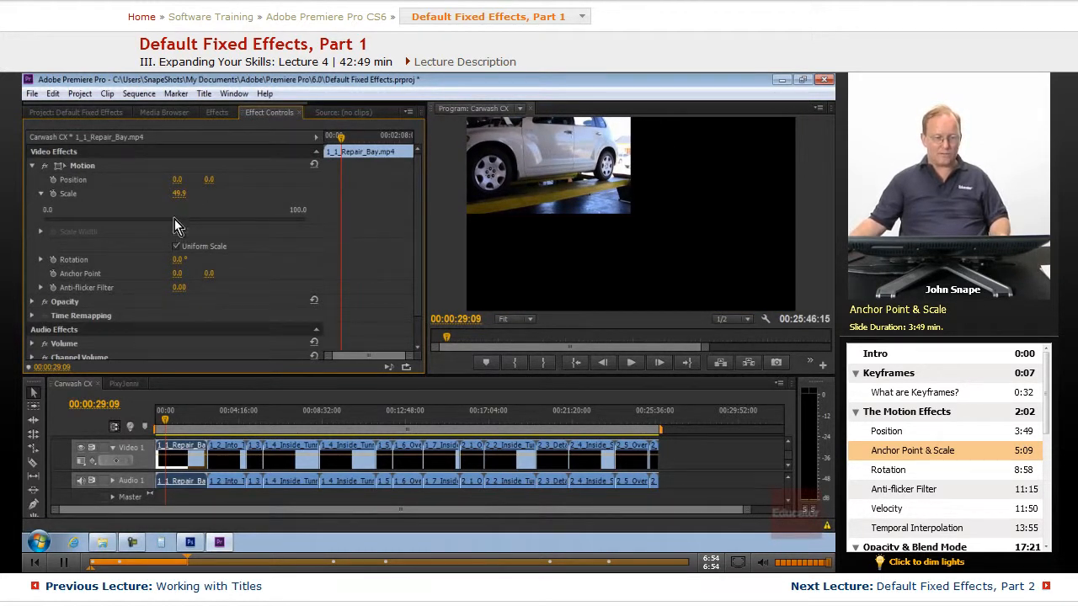
drag(173, 220, 326, 228)
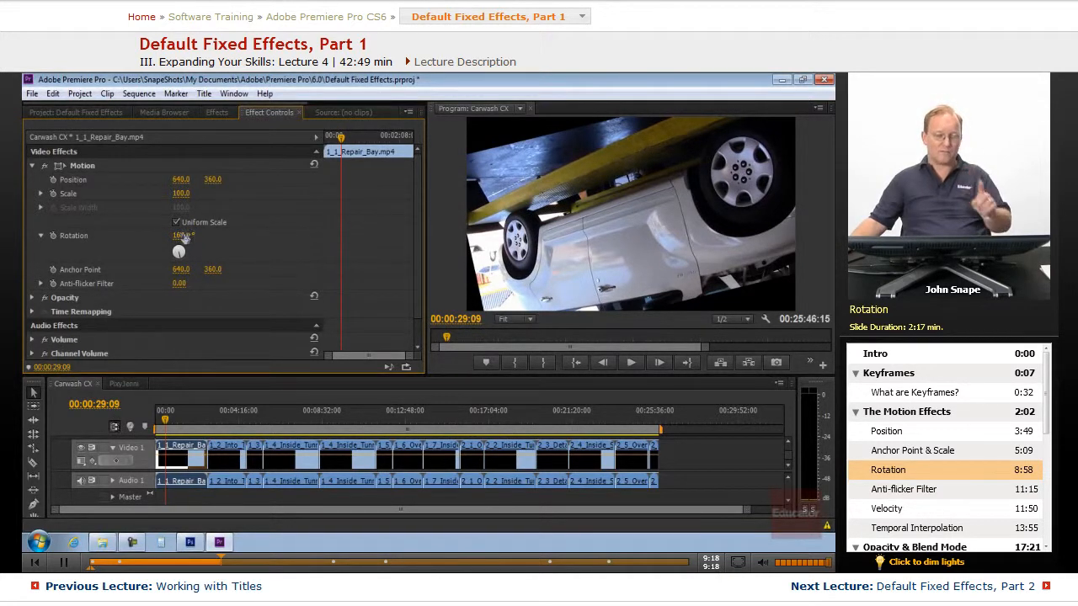
Rotate the clip to about 121° and then reset all Motion properties.
drag(264, 246, 193, 234)
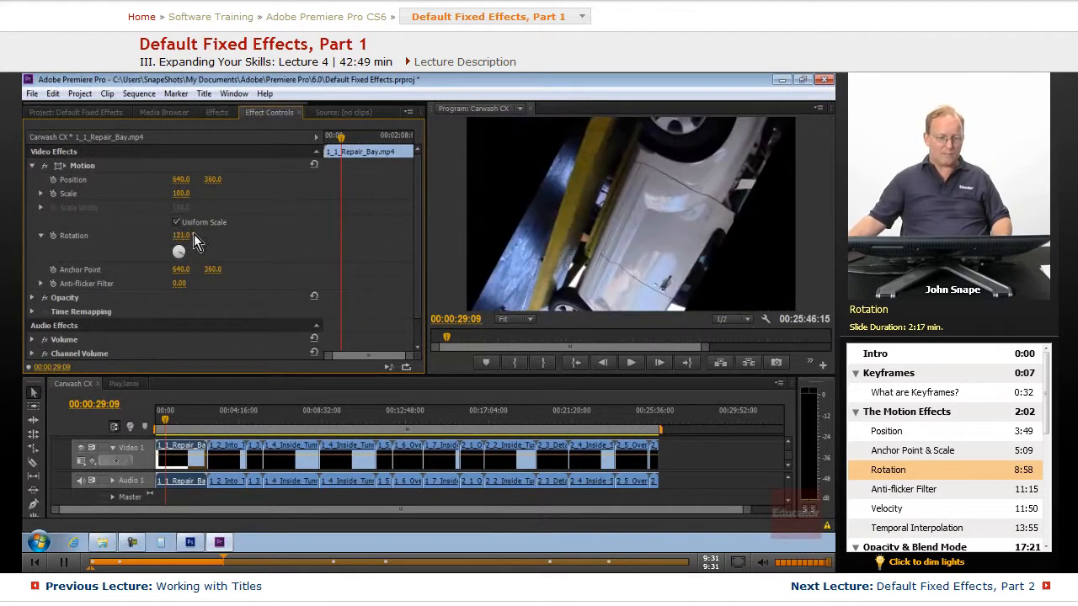
click(314, 165)
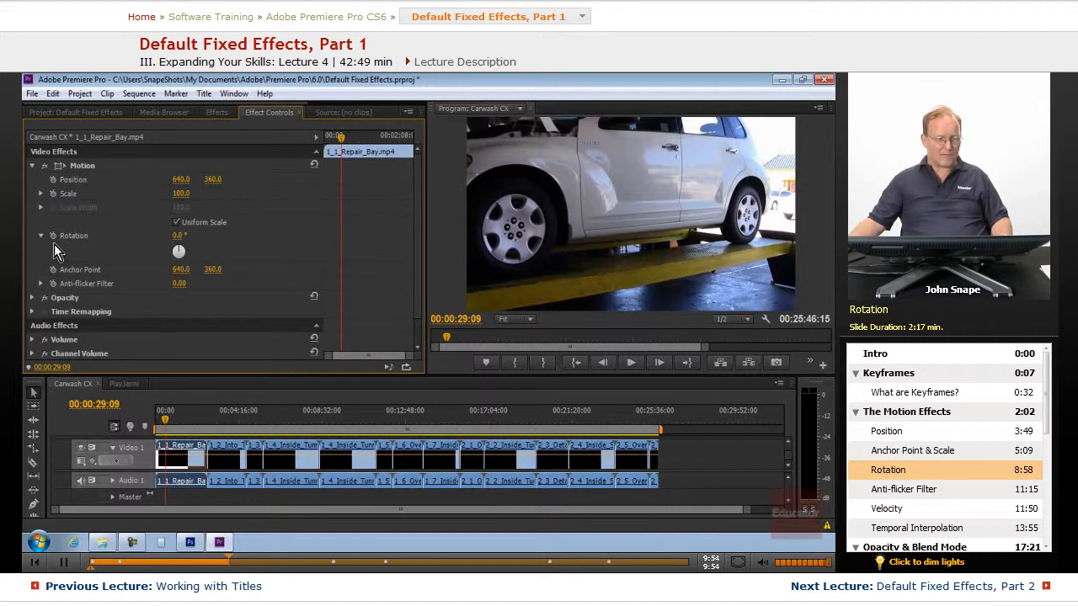
Set the Anchor Point to 0, 0.
scroll(93, 290, down, 1)
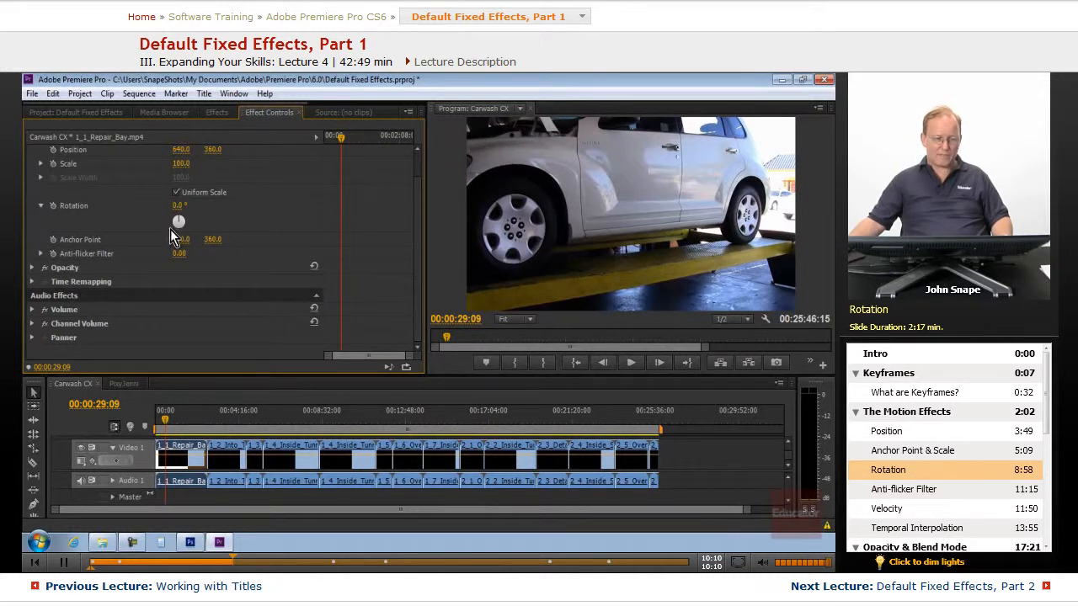
scroll(194, 165, up, 2)
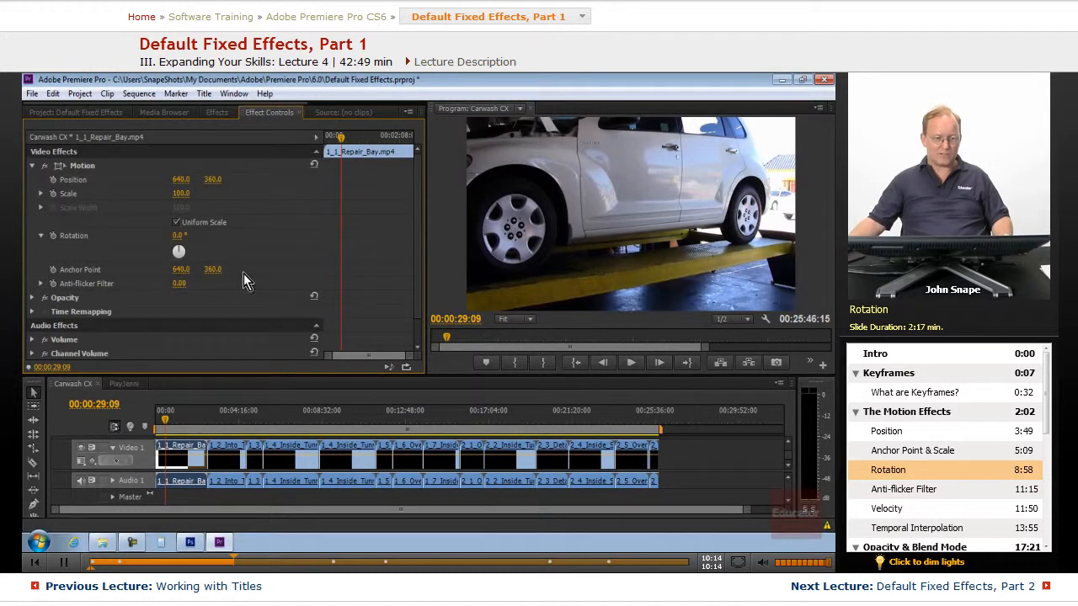
drag(181, 270, 25, 275)
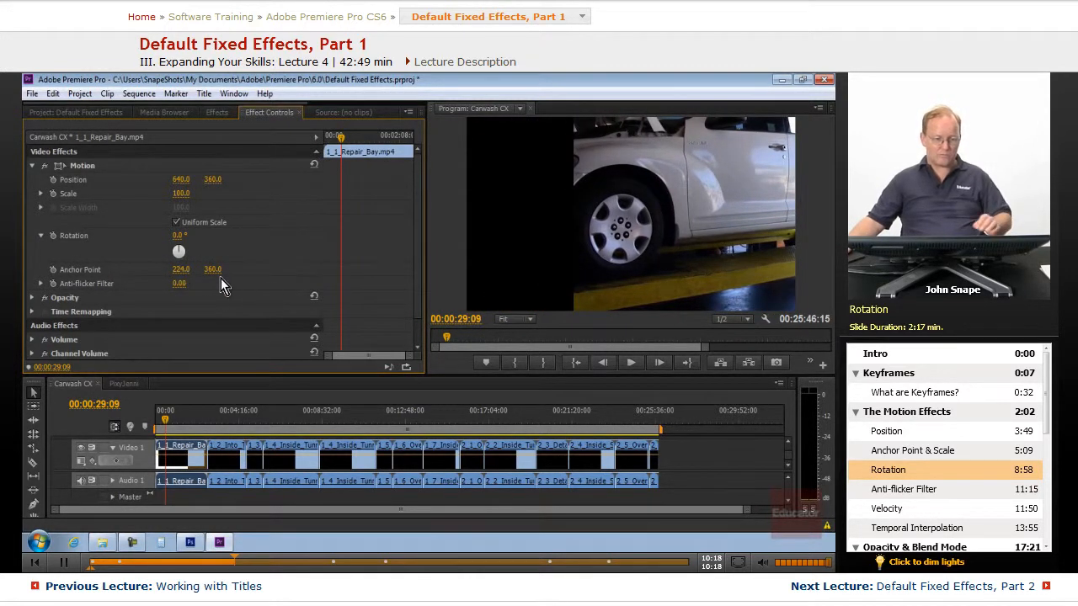
click(184, 270)
text(0)
key(Tab)
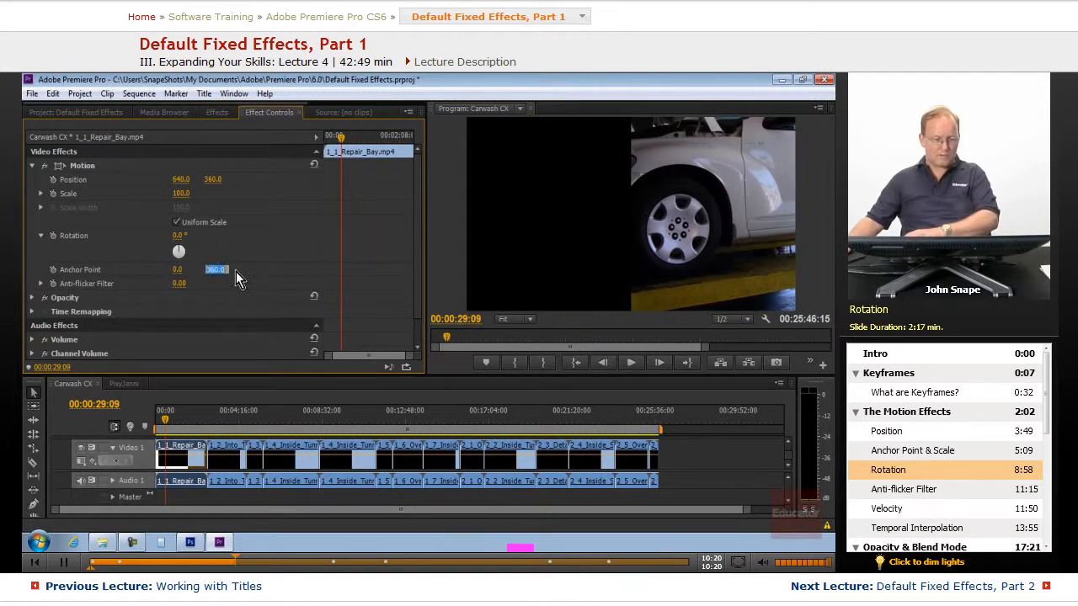
text(0)
key(Return)
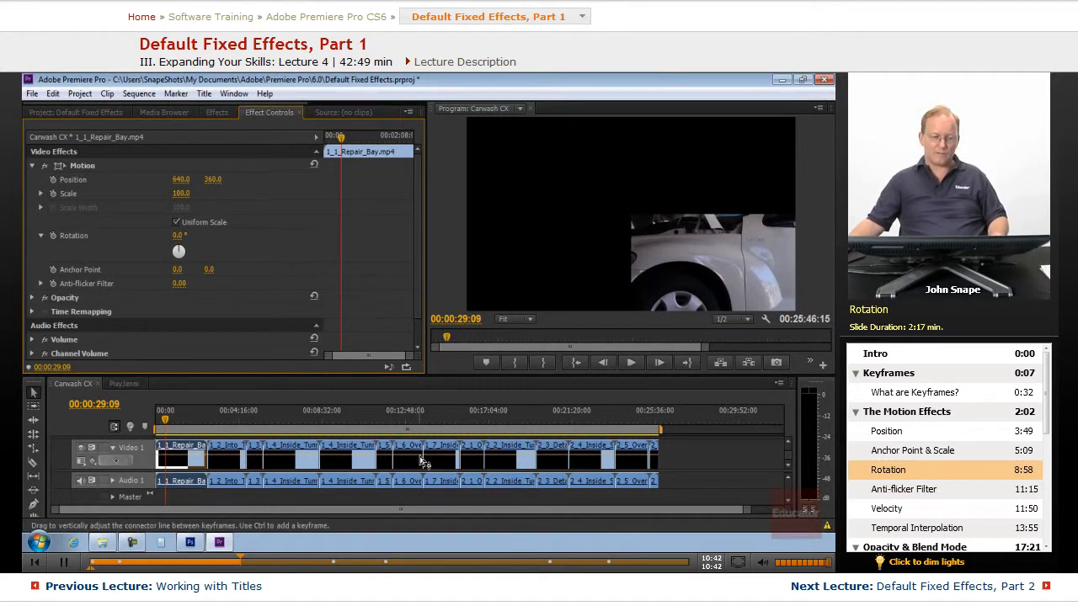
Move the playhead to about 00:01:16:05 and reset the Motion properties.
drag(166, 421, 180, 425)
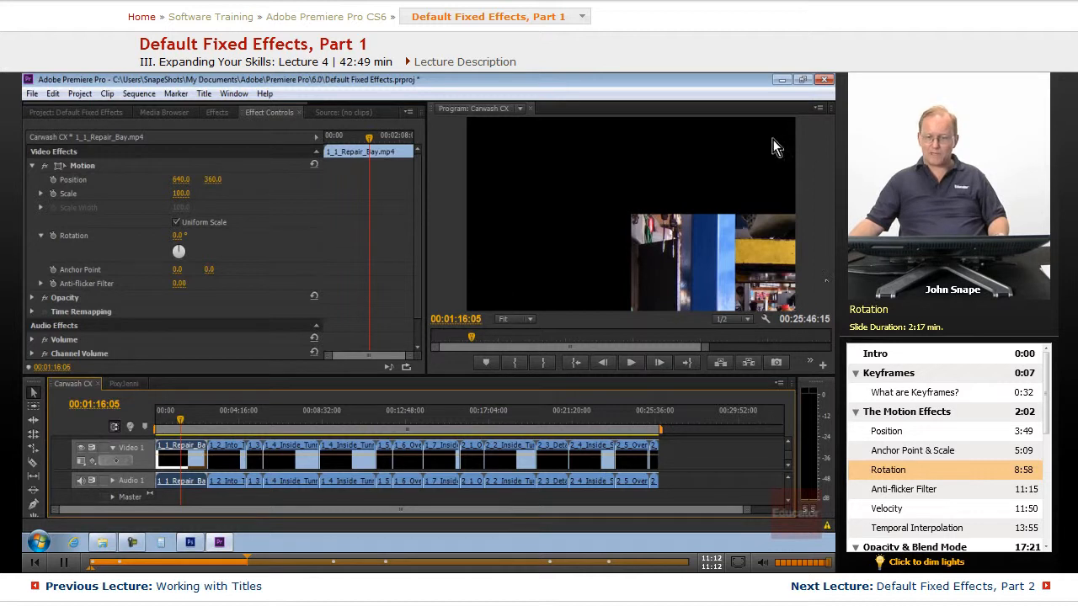
click(315, 166)
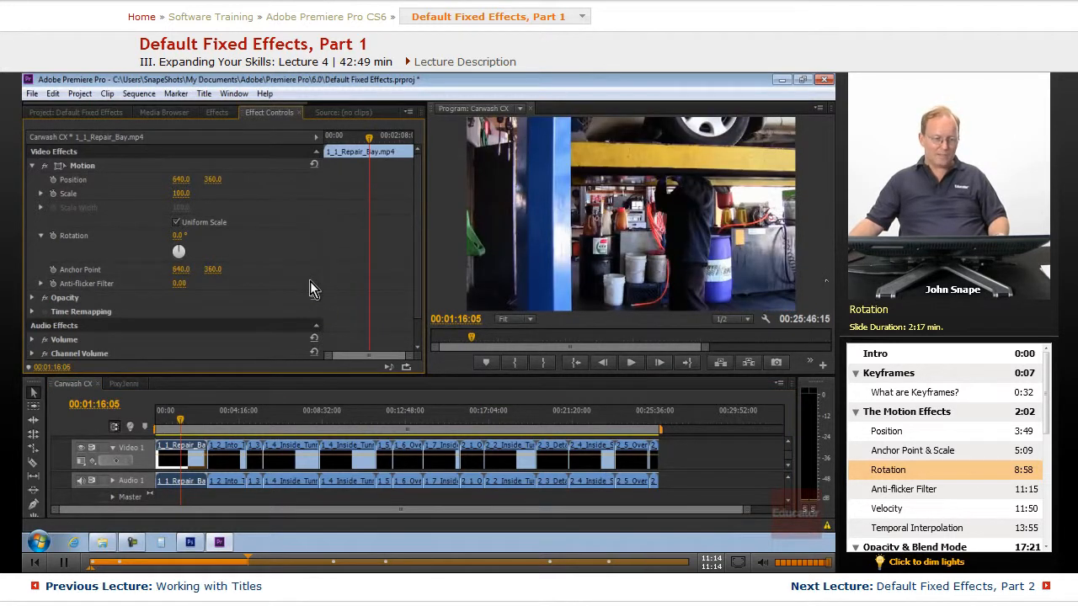
Expand the Anti-flicker Filter and drag its slider to about 0.36 and back to 0.
click(40, 284)
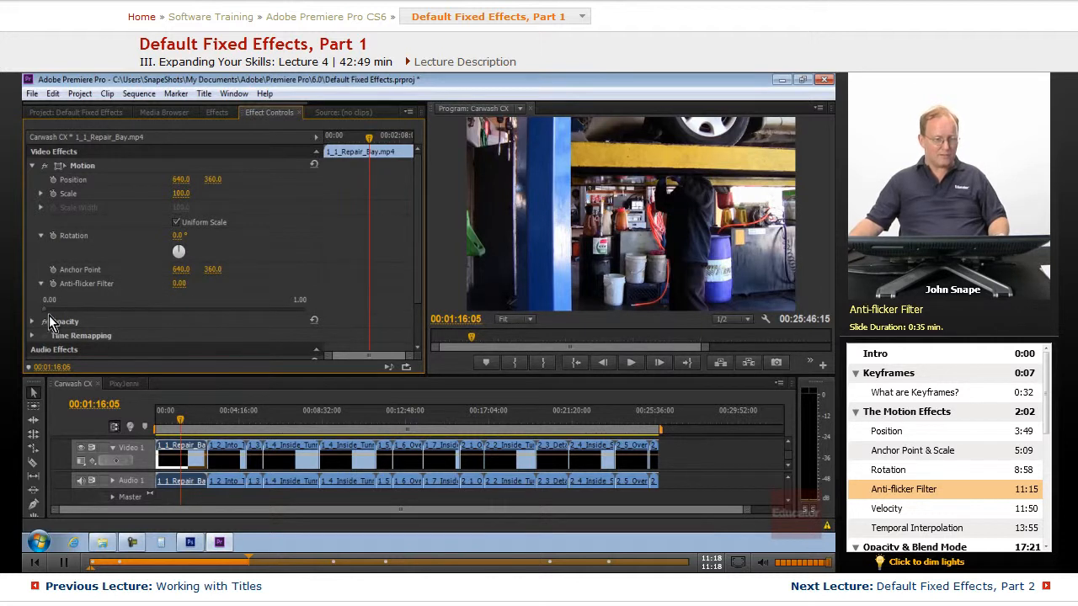
drag(45, 310, 139, 321)
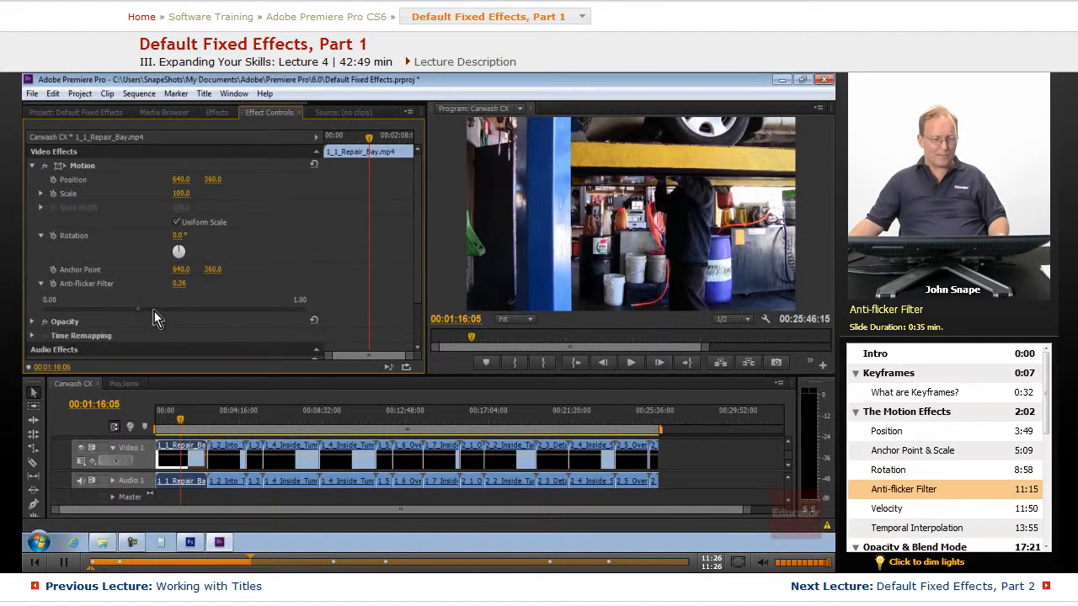
drag(137, 312, 41, 320)
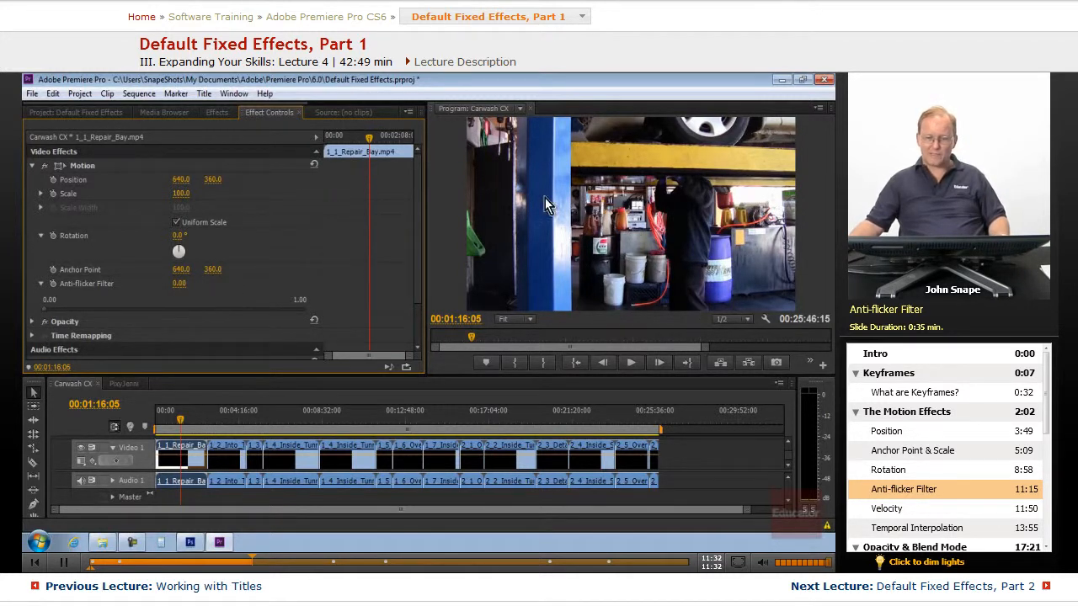
Return the playhead to the start, expand the Scale properties and turn off Uniform Scale.
click(177, 421)
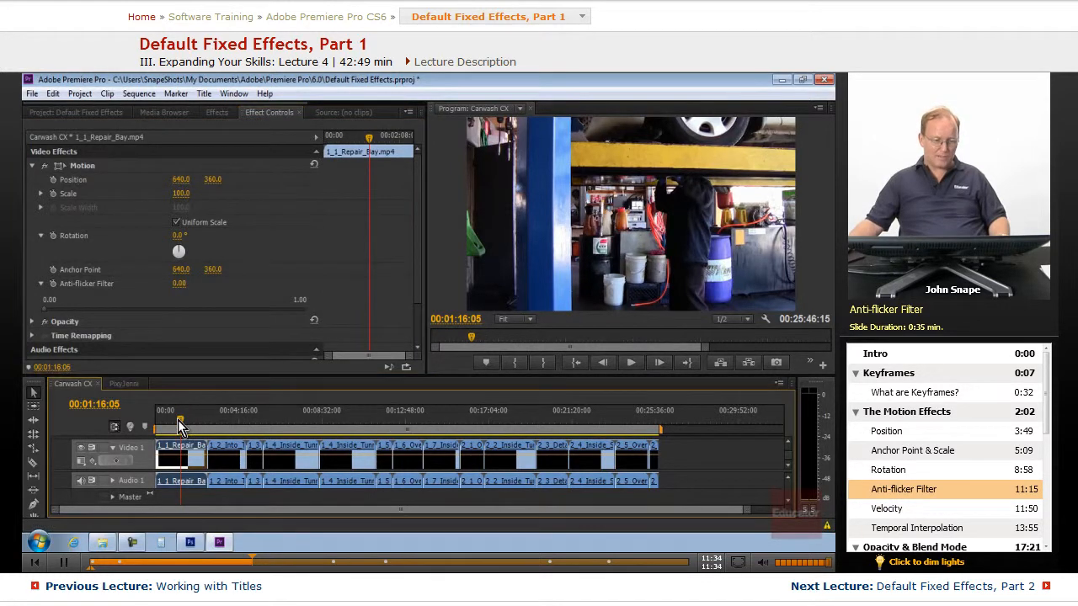
drag(178, 420, 147, 424)
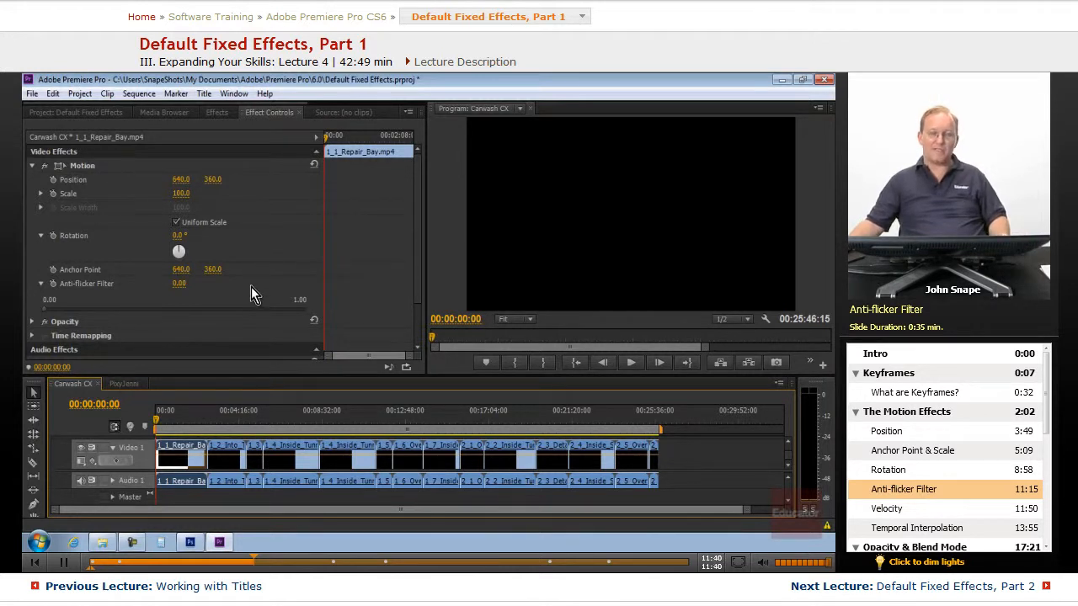
click(42, 194)
click(42, 232)
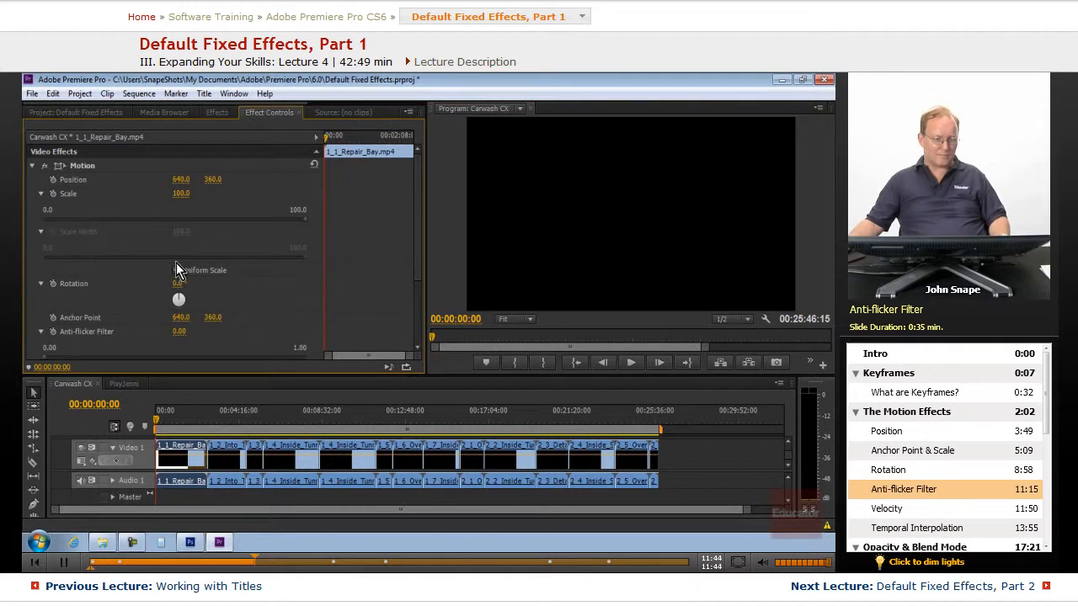
click(177, 270)
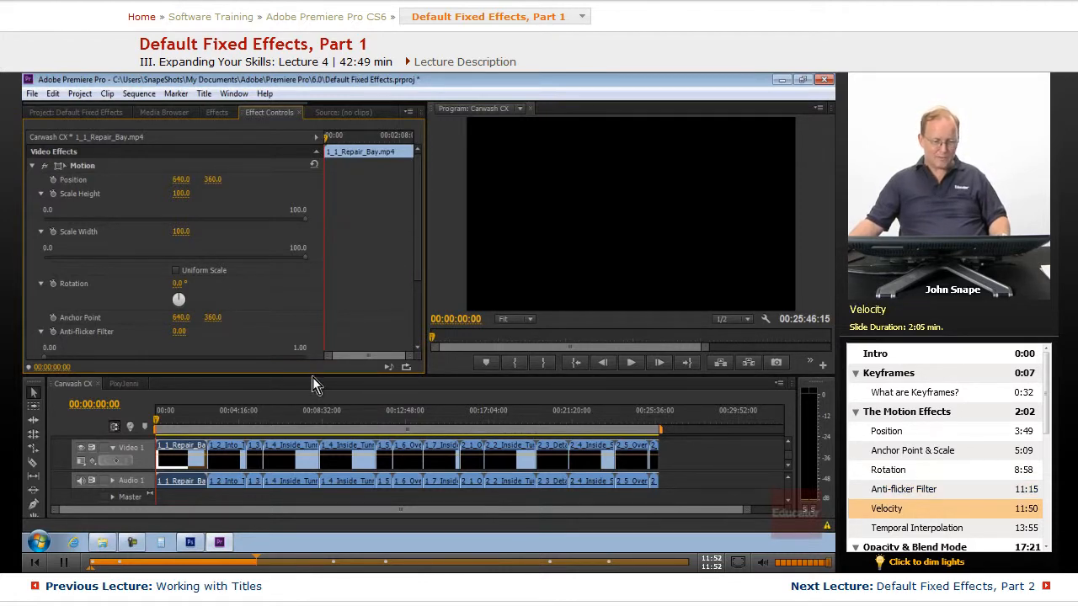
Enlarge the Effect Controls panel and turn on keyframing for Position, expanding its velocity graph.
mouse_move(312, 377)
mouse_down()
mouse_move(318, 414)
mouse_move(325, 381)
mouse_up()
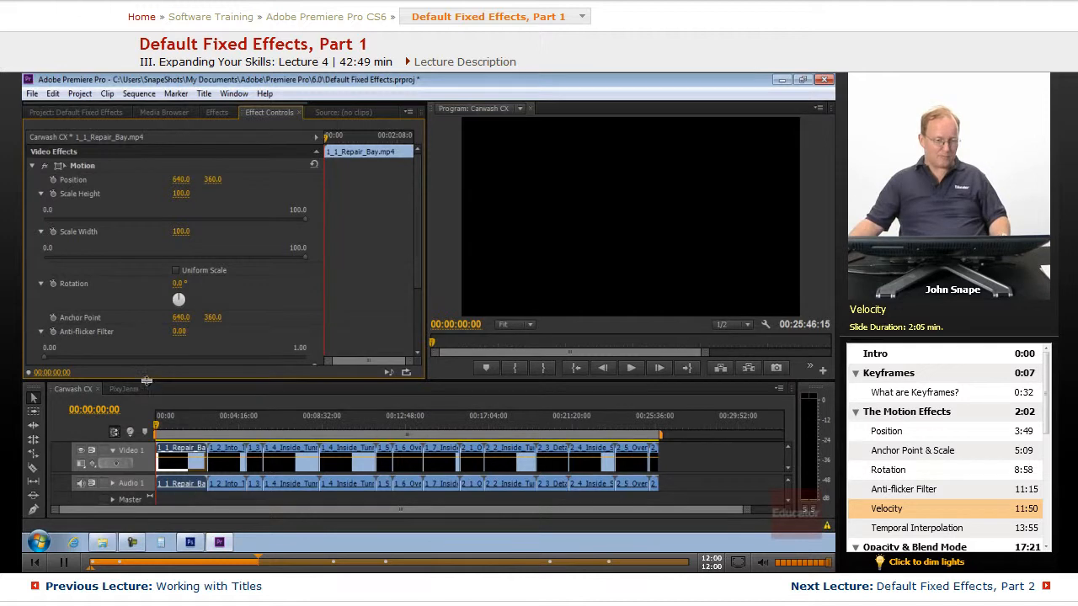
drag(139, 380, 136, 421)
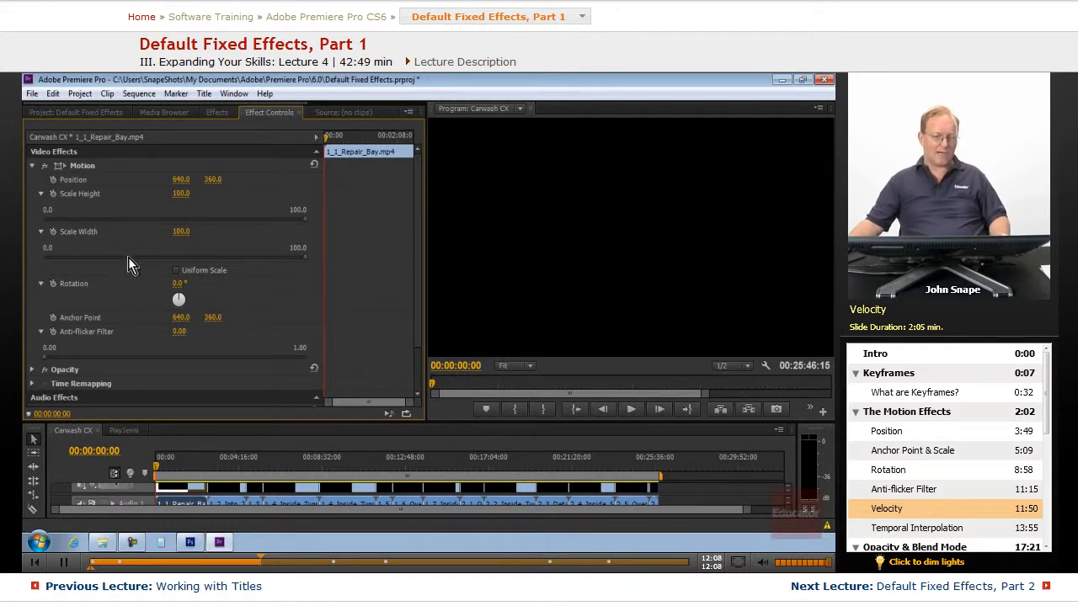
click(53, 180)
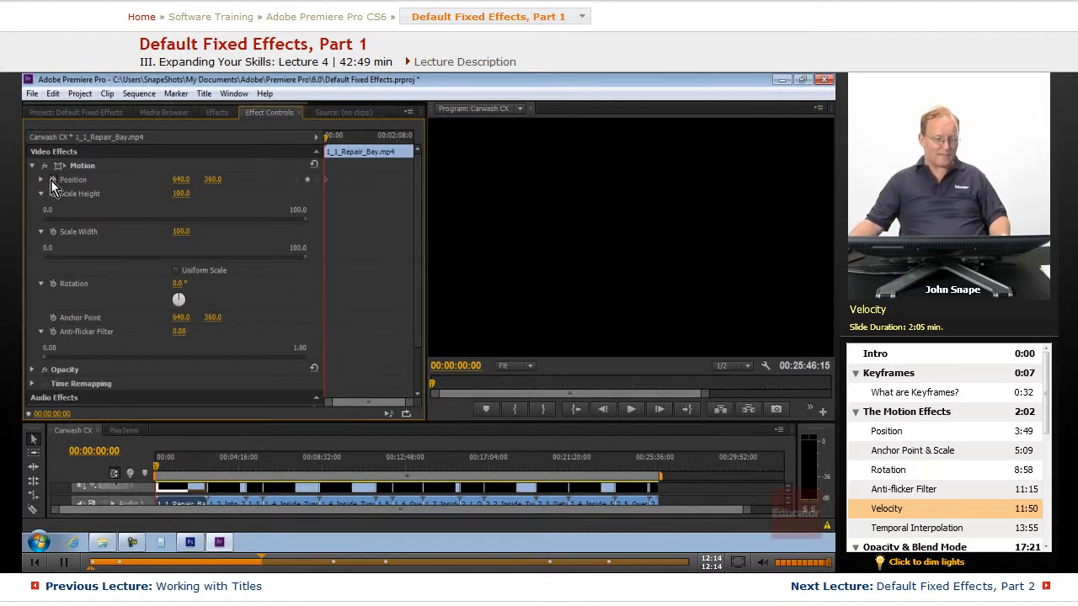
click(41, 180)
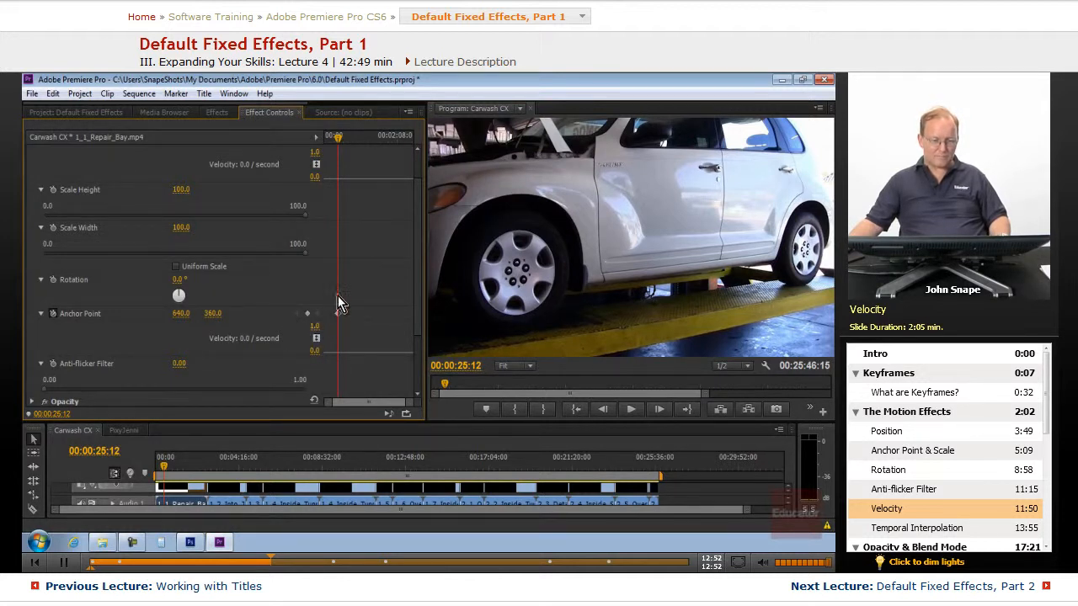
At the start of the clip, keyframe the Anchor Point at 0, 0.
drag(338, 137, 302, 140)
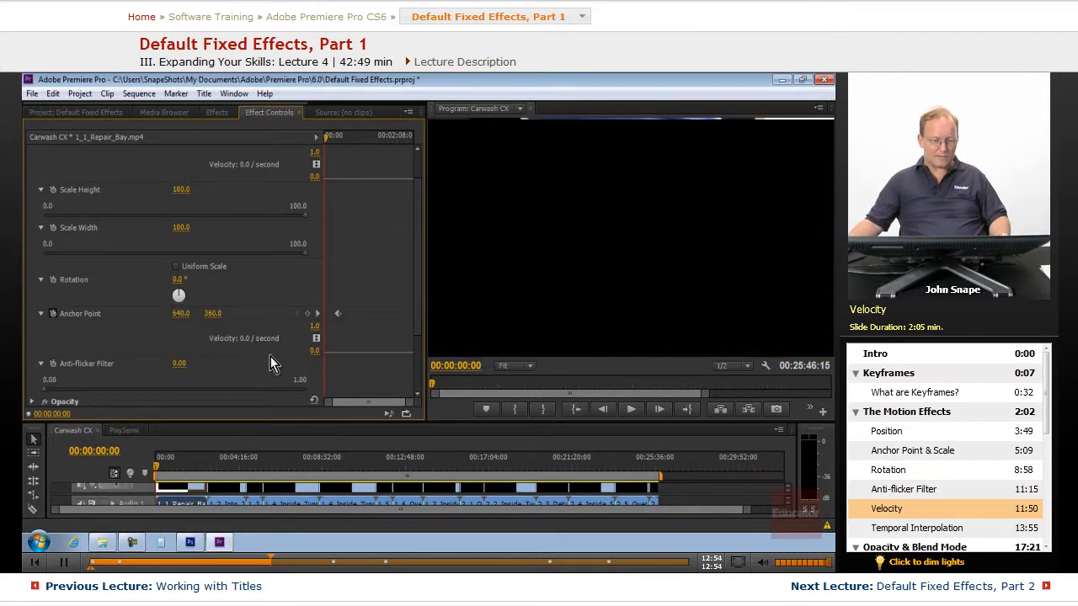
drag(178, 318, 46, 317)
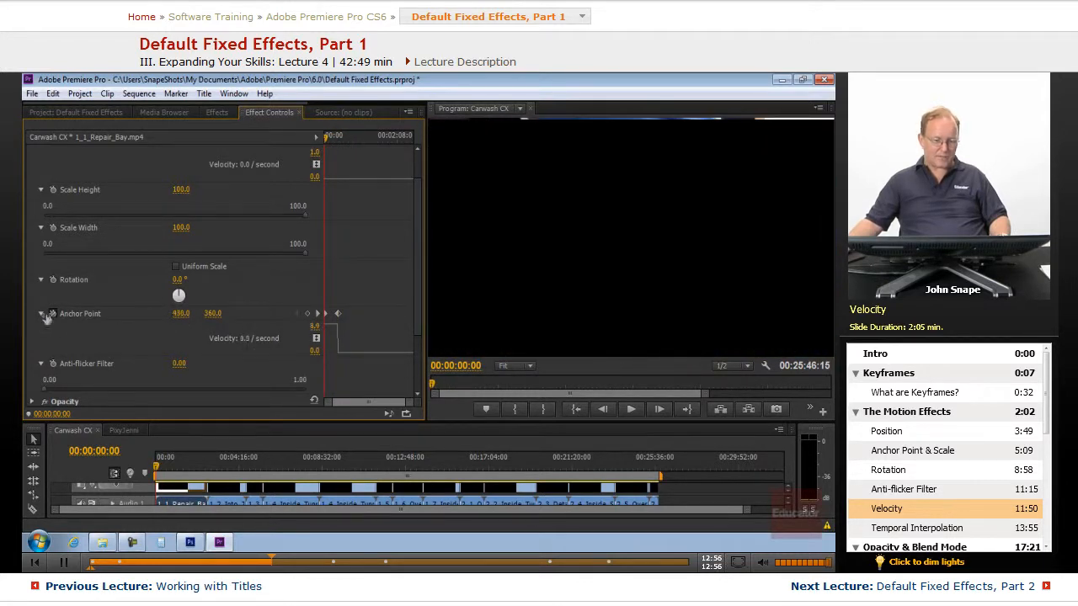
drag(180, 313, 74, 317)
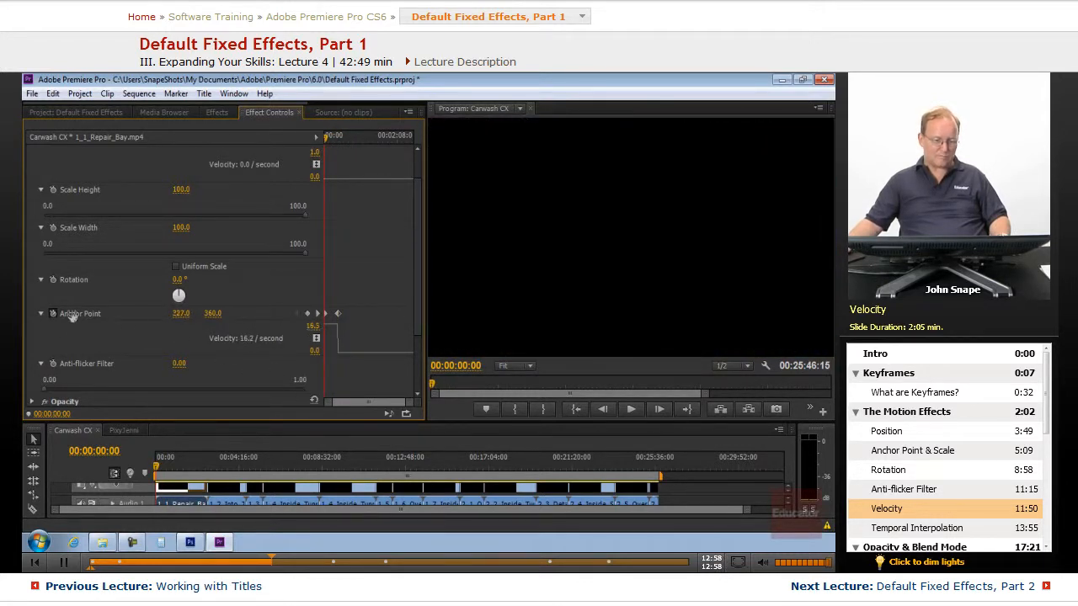
click(178, 314)
text(0)
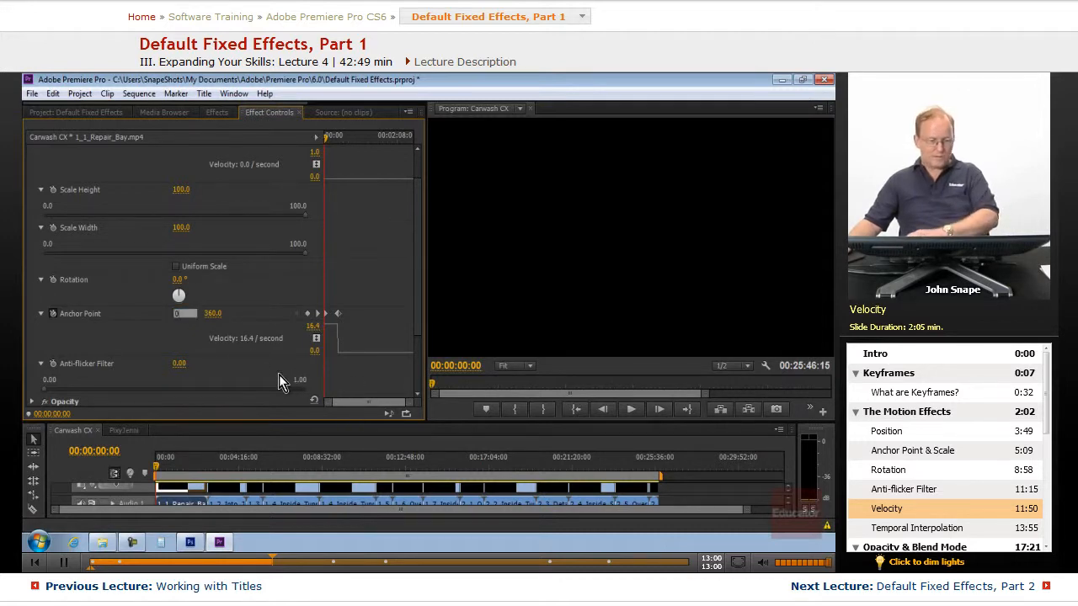
click(208, 313)
text(0)
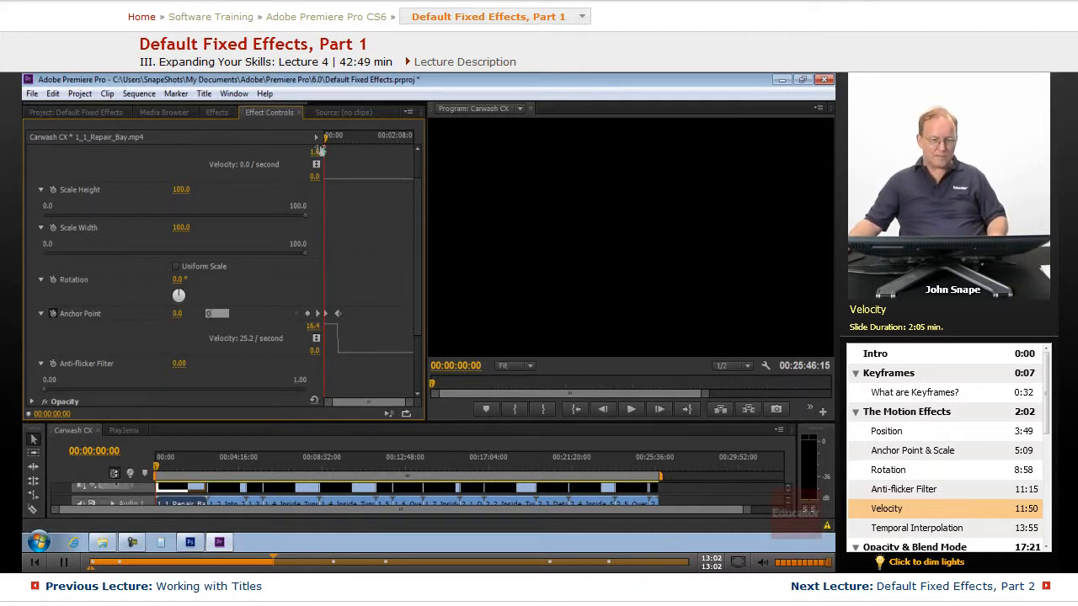
Move the playhead to about 00:01:17:14 and set the Anchor Point to 1280, 720.
drag(328, 144, 340, 143)
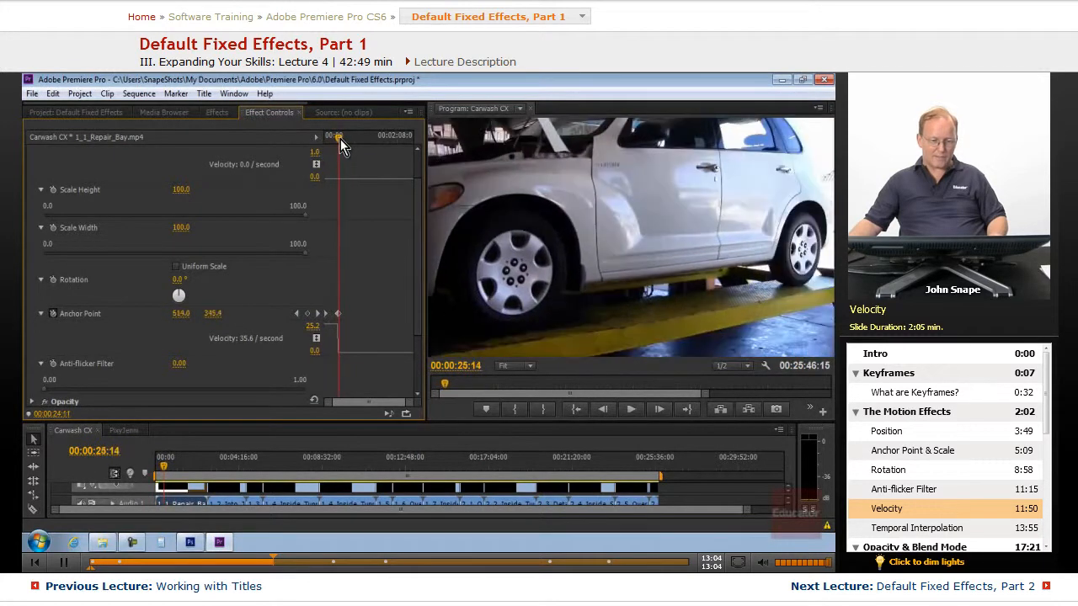
drag(340, 139, 367, 140)
click(180, 314)
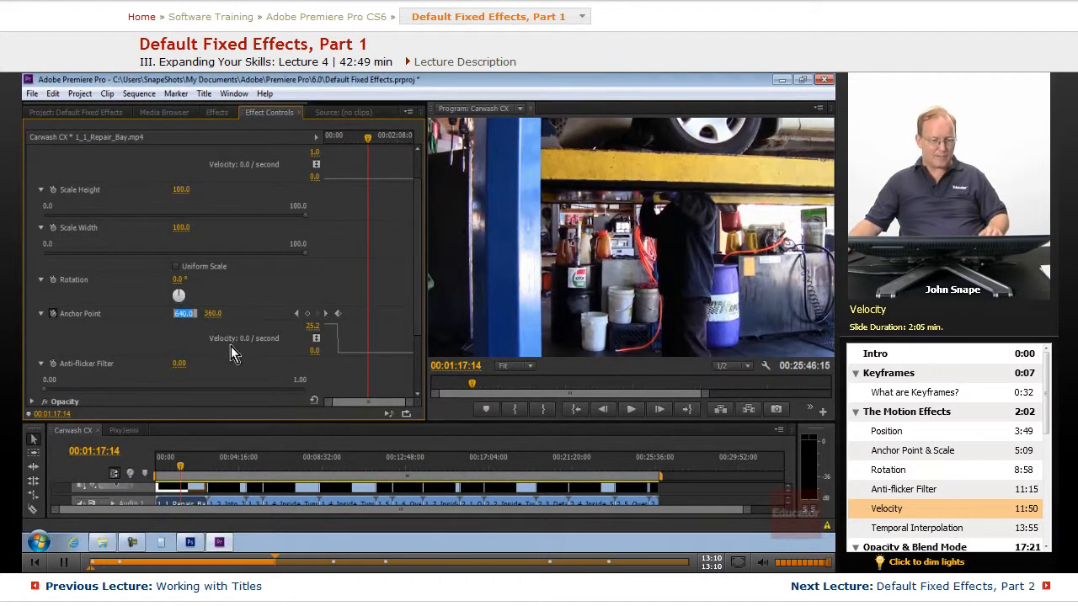
text(12810)
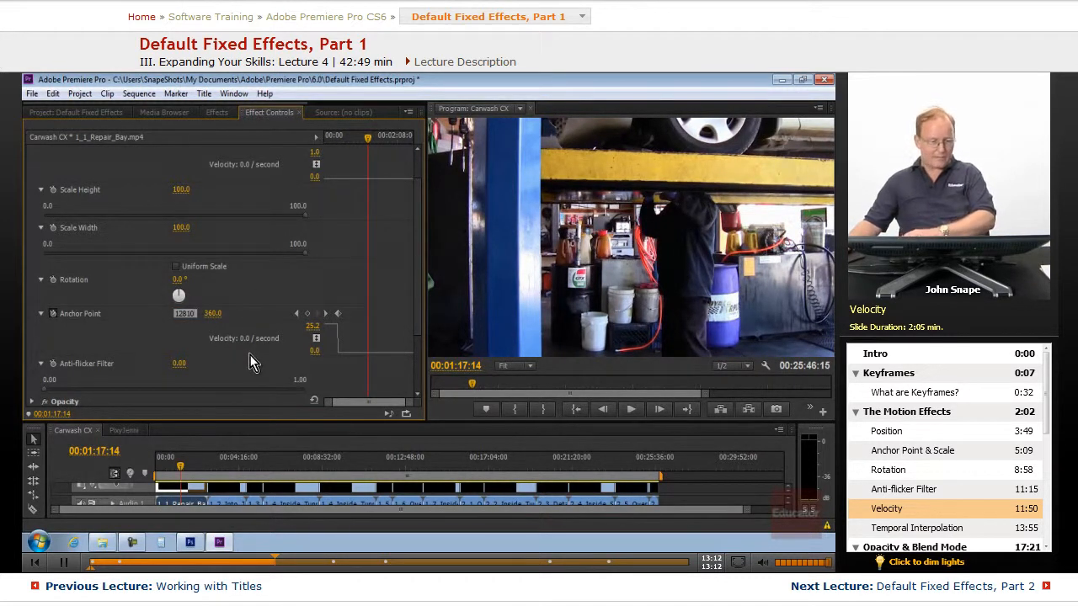
drag(195, 313, 142, 313)
text(1280)
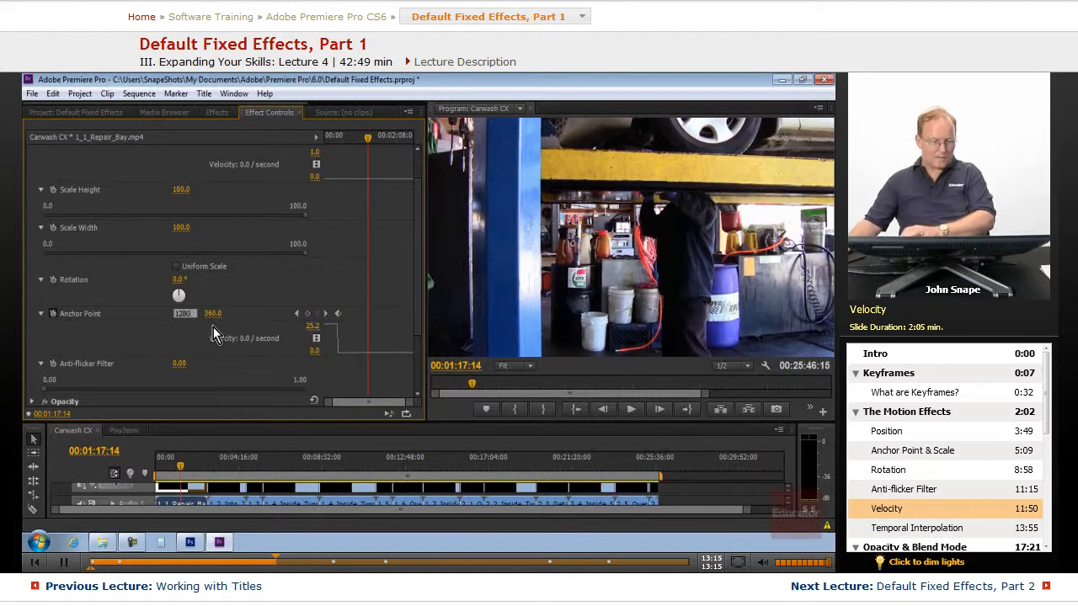
key(Tab)
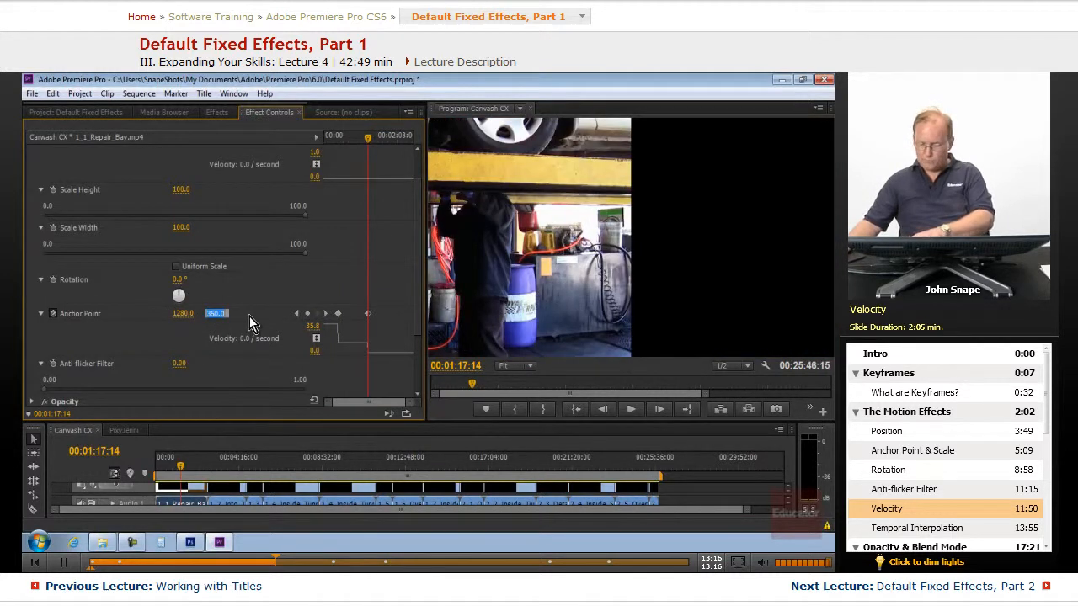
text(720)
key(Return)
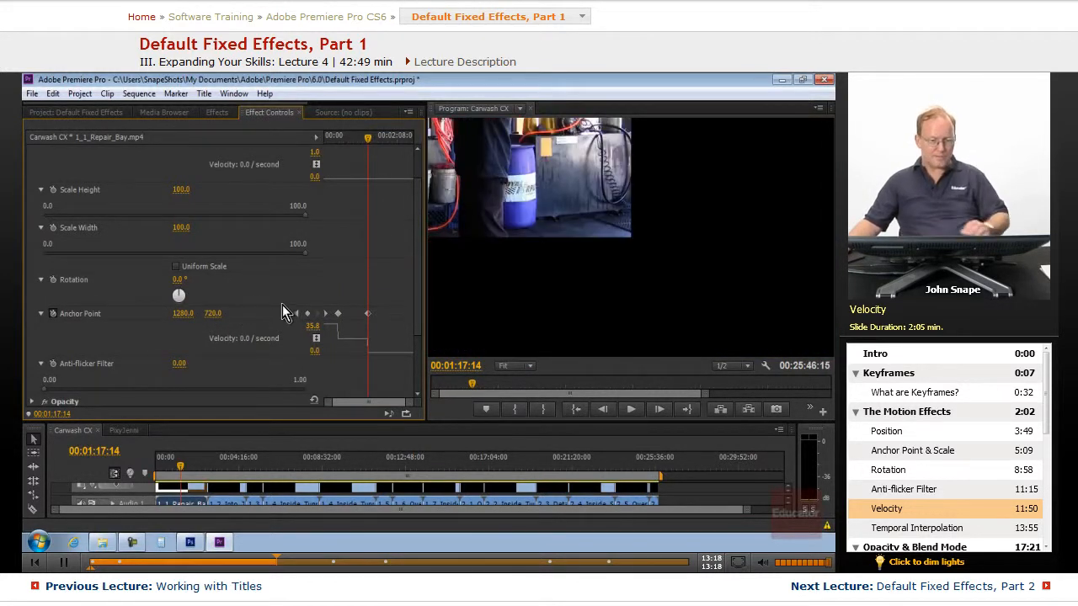
Back at the clip start, drag the Anchor Point velocity graph handles to ease the motion between keyframes.
drag(369, 137, 319, 140)
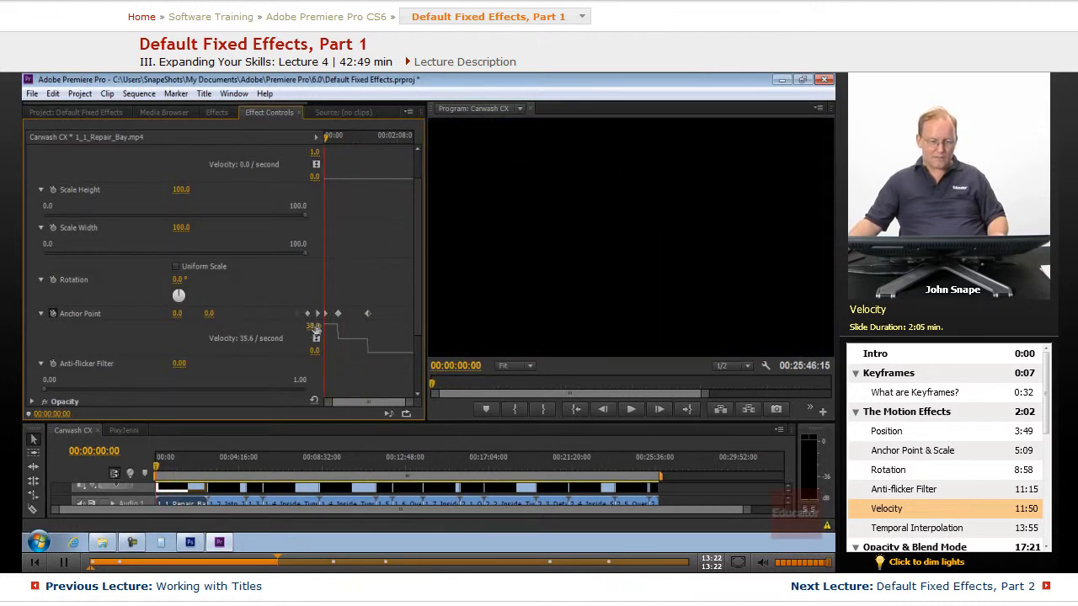
drag(303, 330, 315, 355)
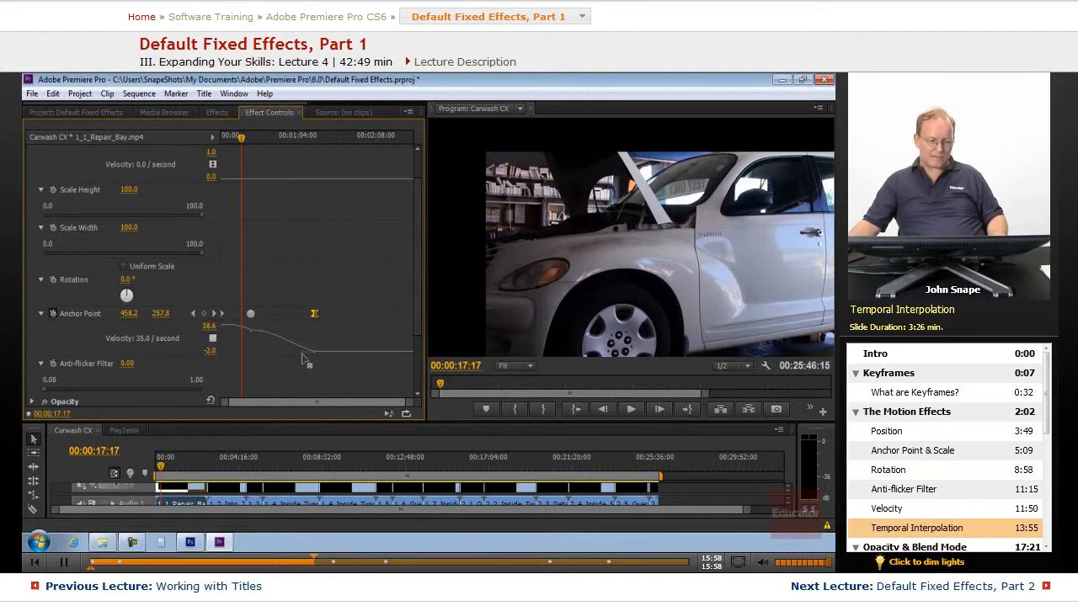
drag(306, 366, 245, 342)
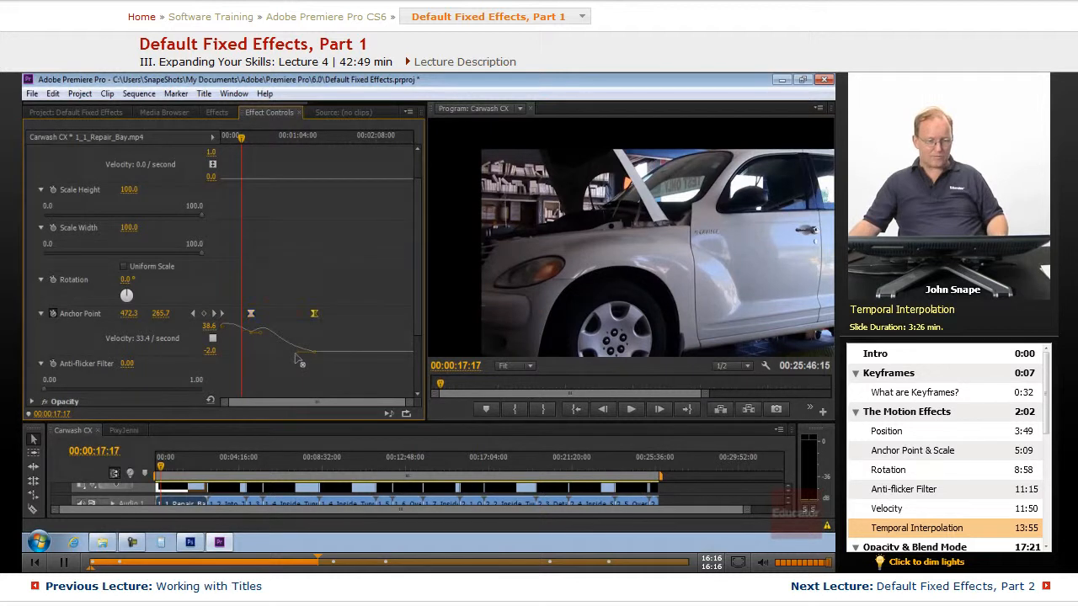
drag(298, 352, 297, 351)
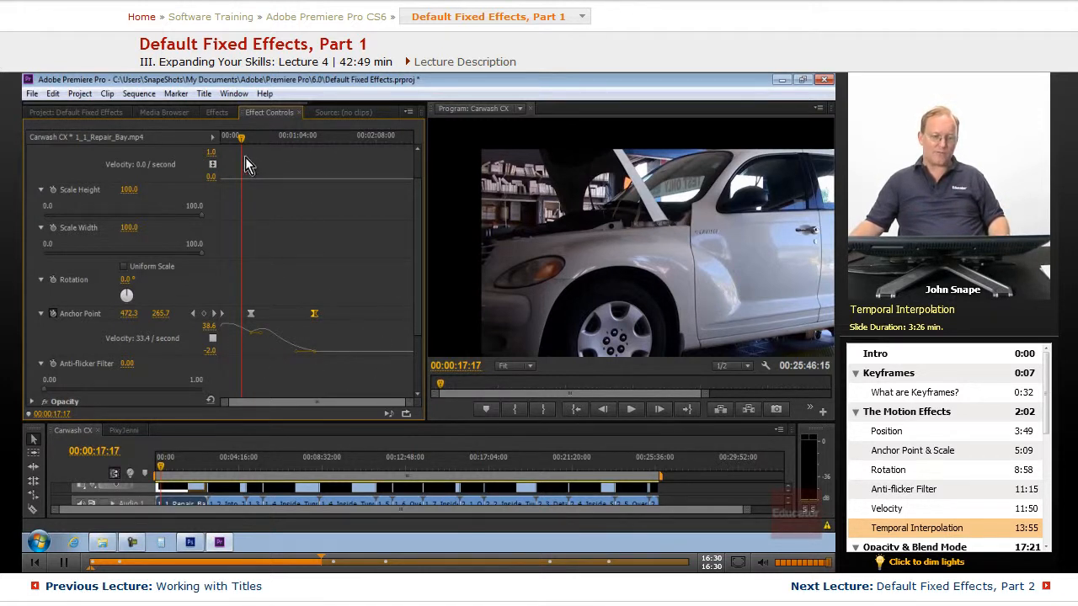
Reset the Motion effect to its default values at the start of the clip.
drag(244, 139, 211, 141)
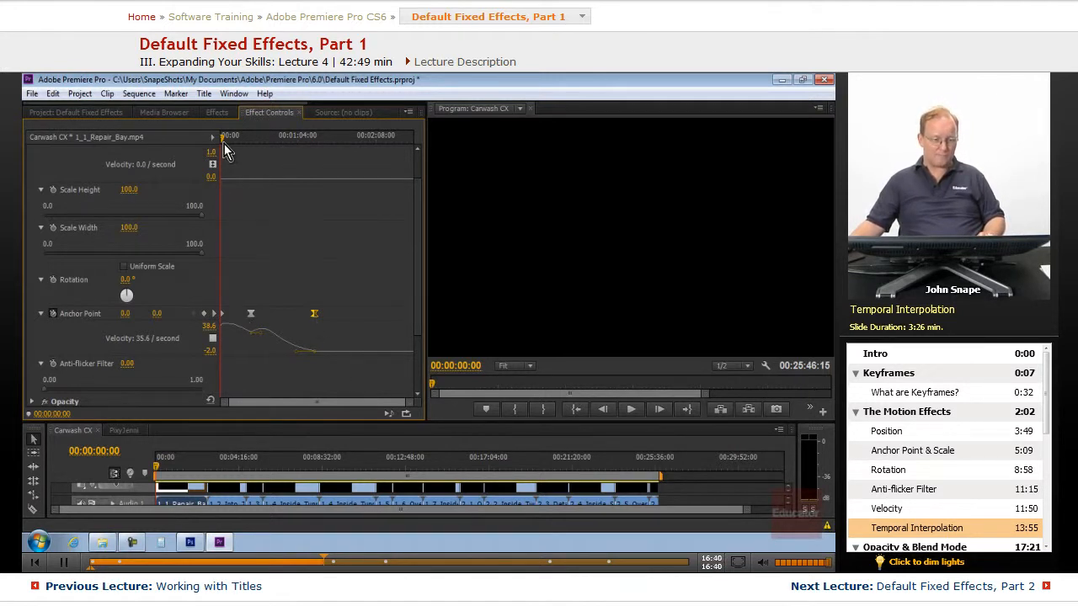
drag(419, 275, 418, 229)
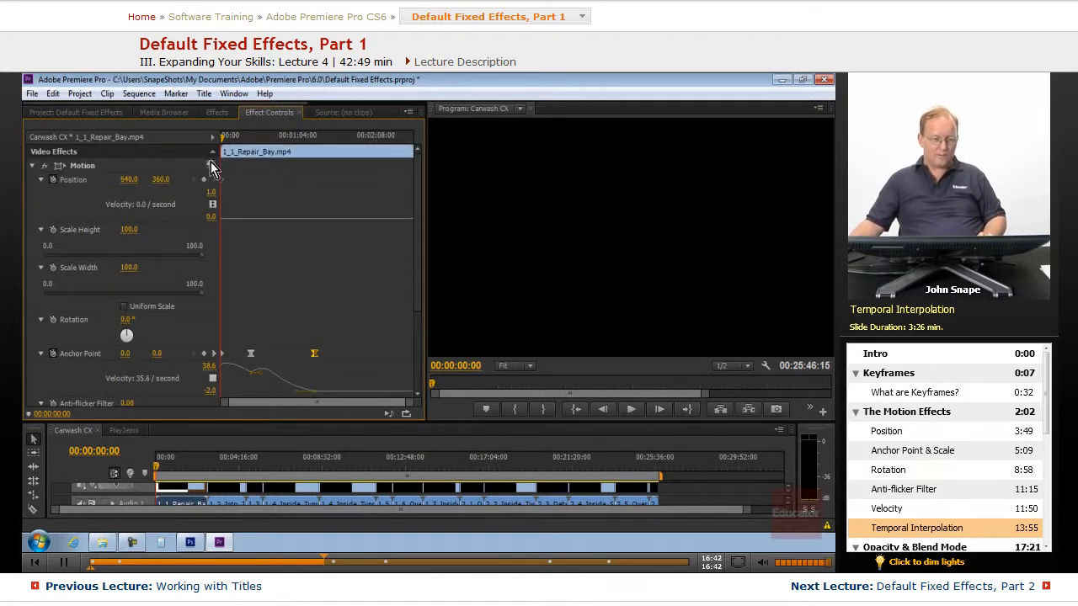
click(211, 165)
Collapse the Anchor Point, Rotation and Scale property groups, leaving Position expanded.
click(40, 353)
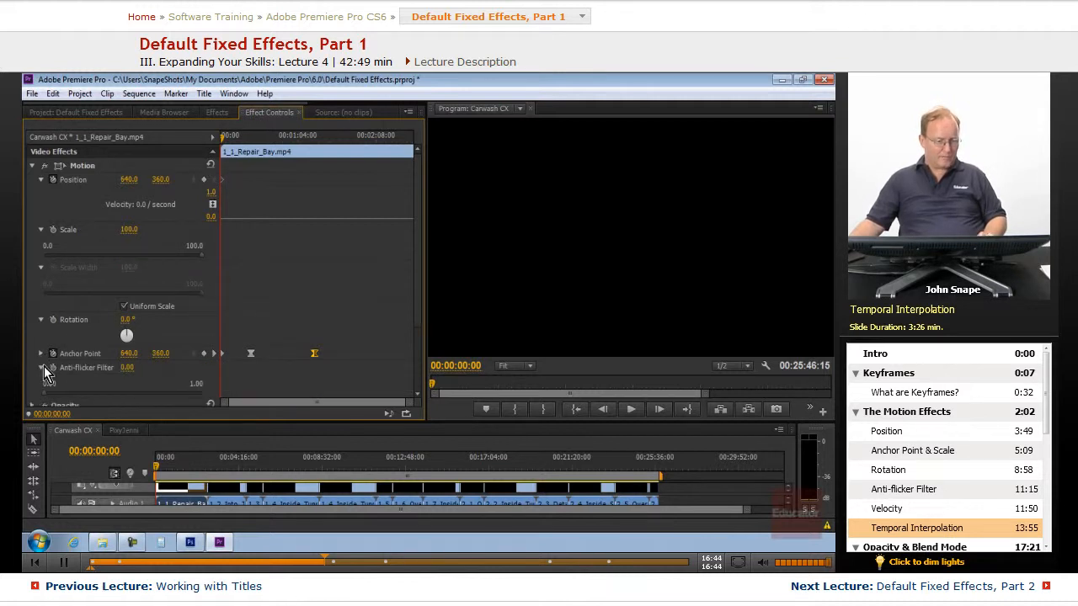
click(41, 320)
click(41, 267)
click(41, 229)
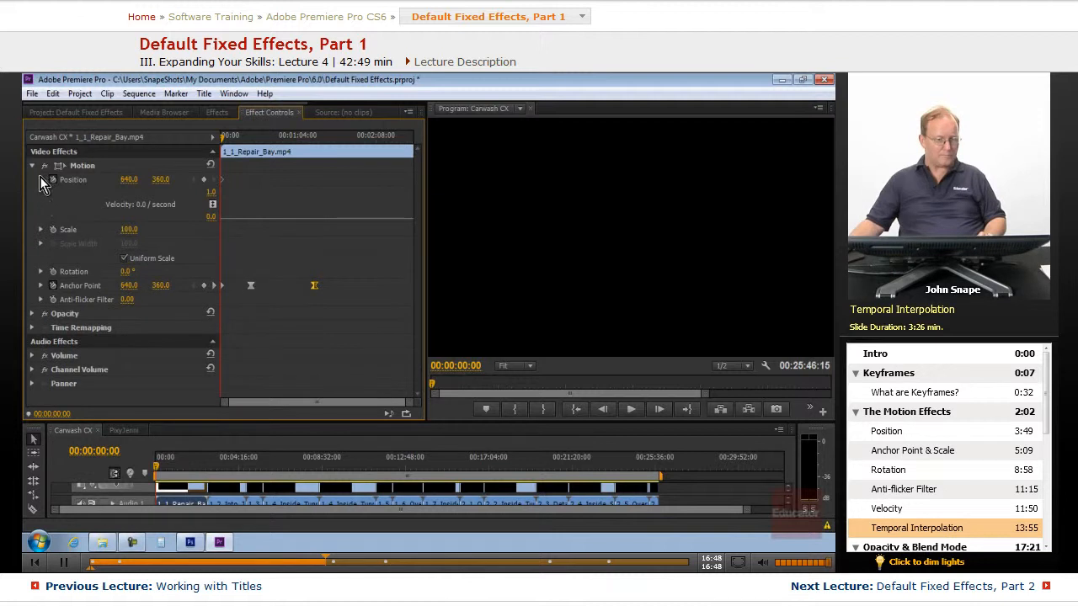
click(41, 180)
click(41, 180)
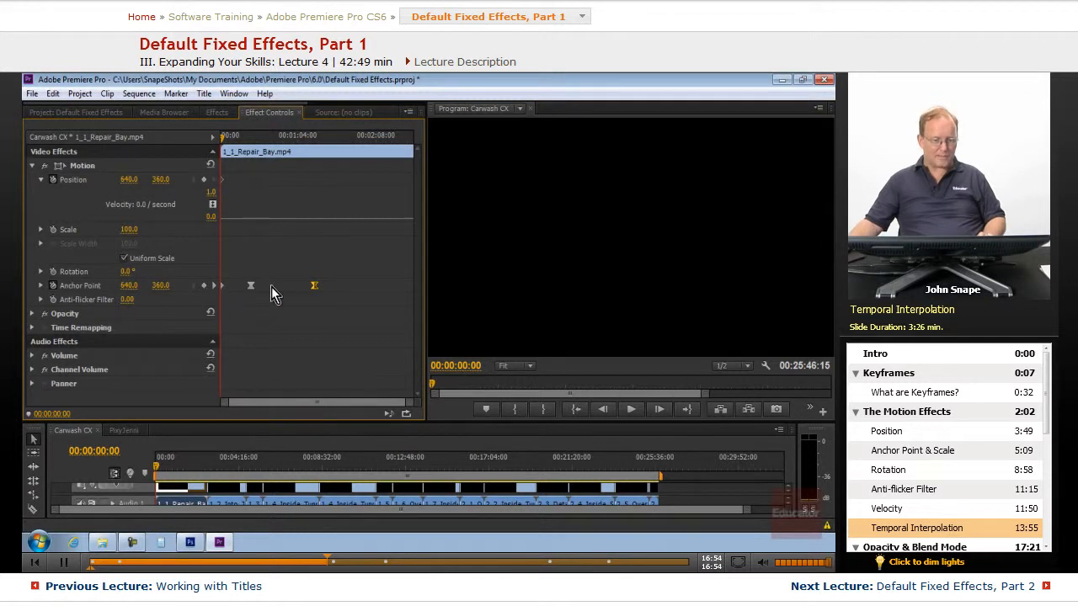
Step through the Anchor Point keyframes and remove each of them.
click(212, 287)
click(205, 288)
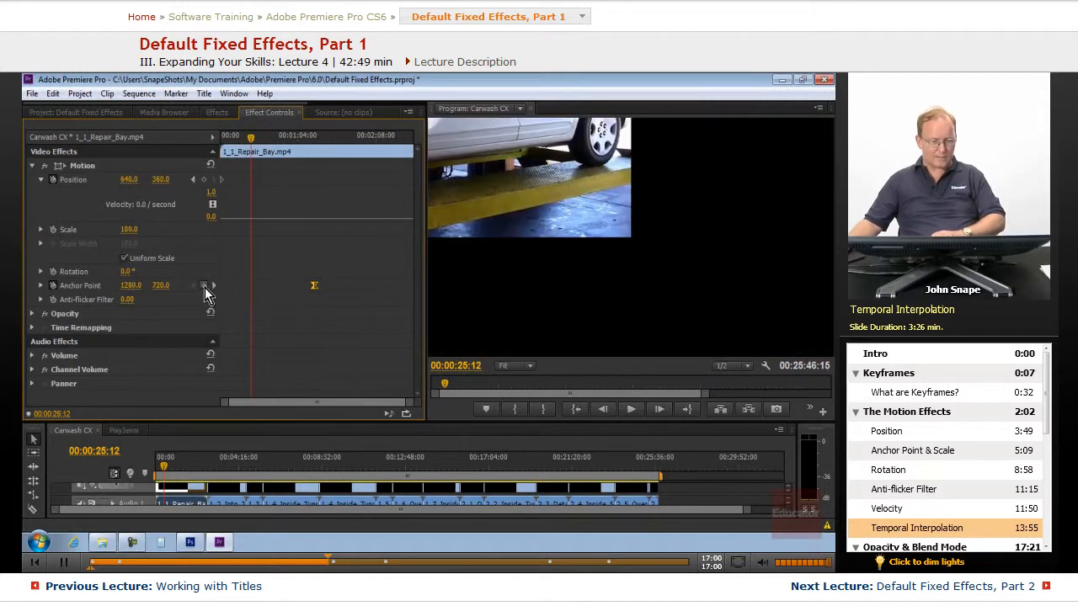
click(214, 289)
click(204, 288)
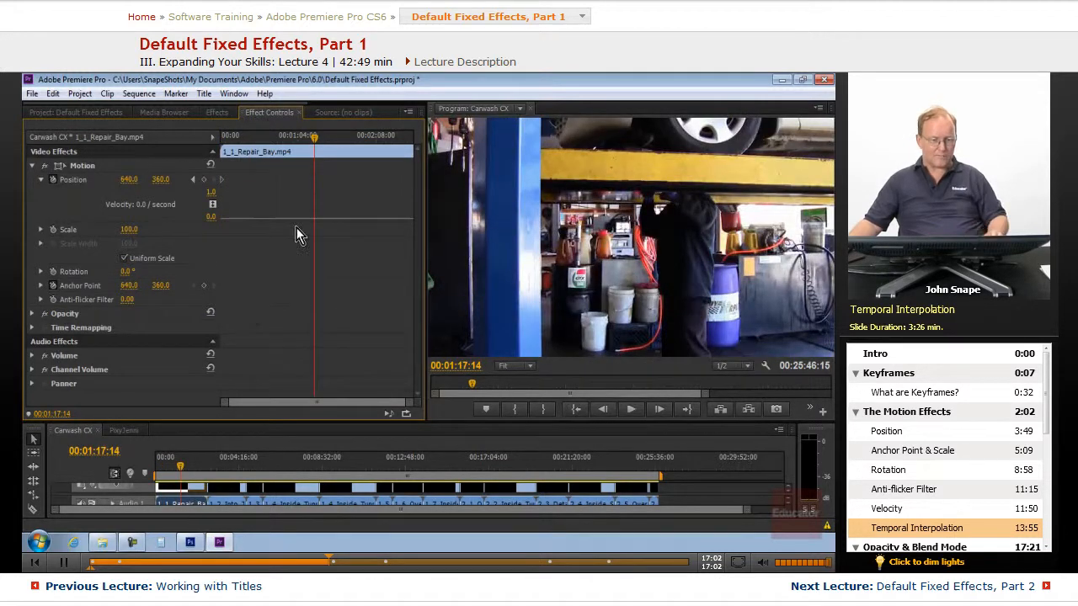
Collapse the Motion effect and expand the Opacity effect.
drag(319, 146, 204, 144)
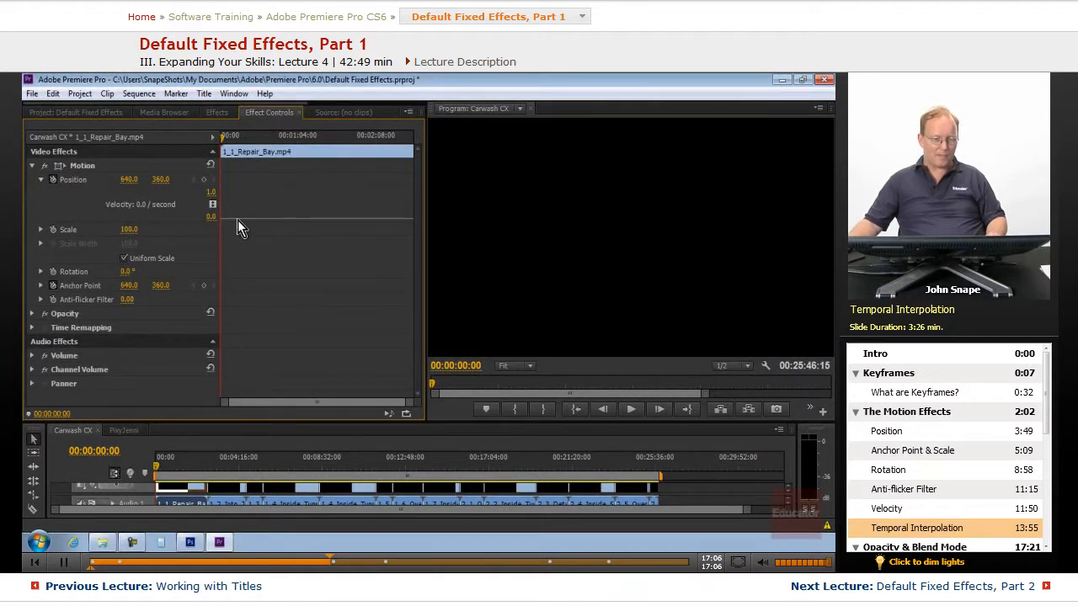
mouse_move(155, 469)
mouse_down()
mouse_move(169, 469)
mouse_move(155, 469)
mouse_up()
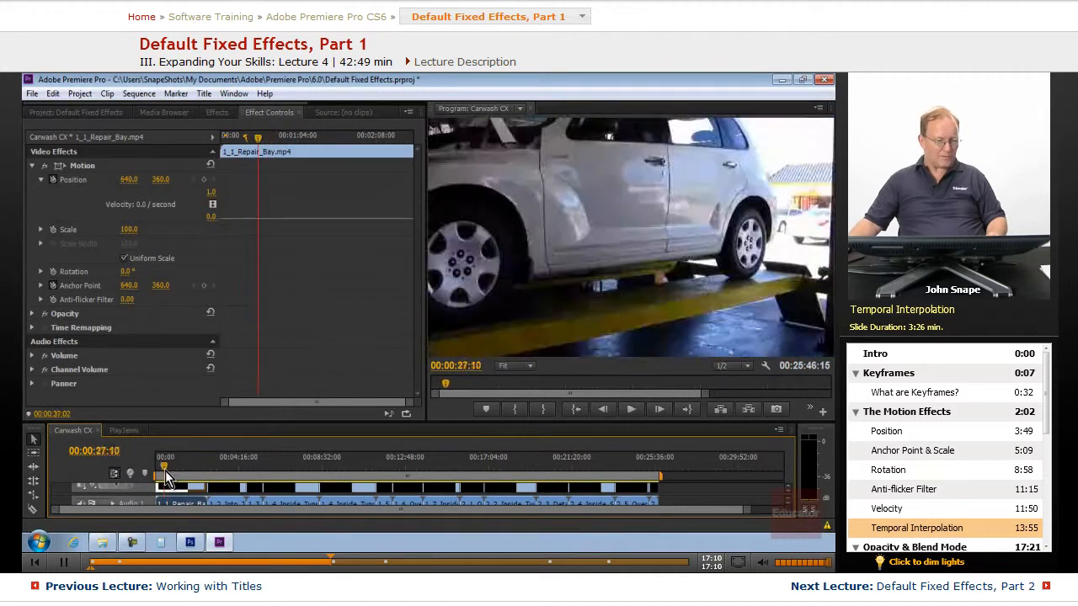
click(33, 166)
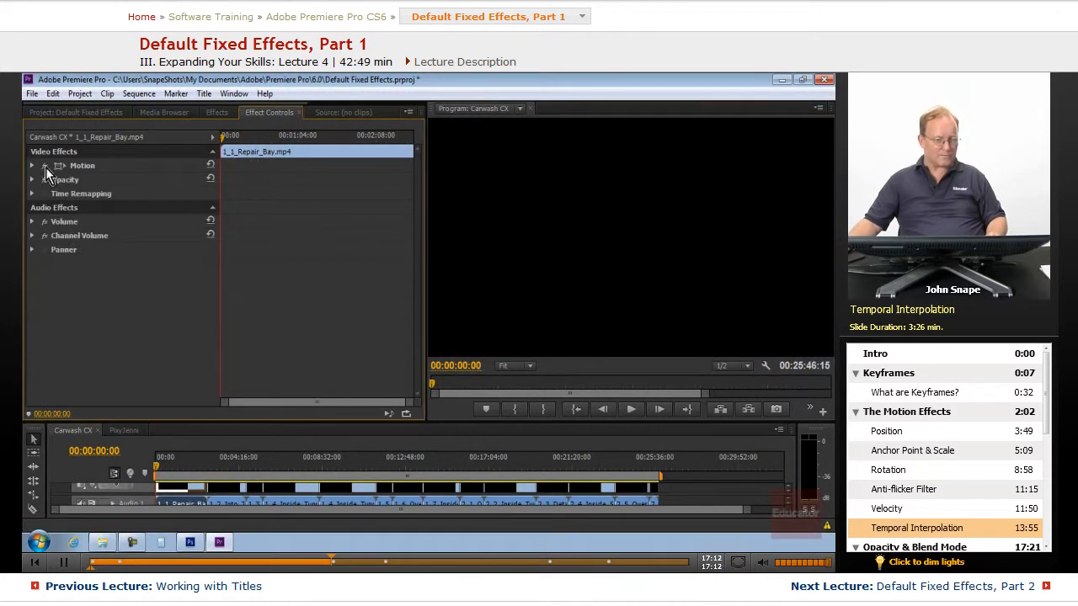
click(32, 179)
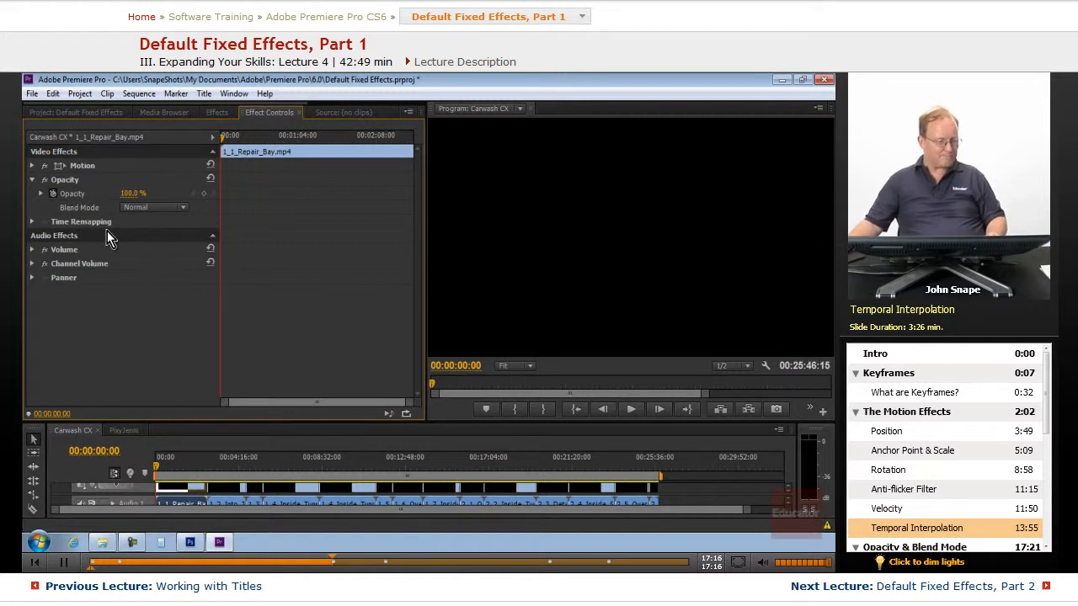
Switch to Photoshop and make the "The other fixed effects" text layer visible on the slide.
click(187, 544)
mouse_move(834, 350)
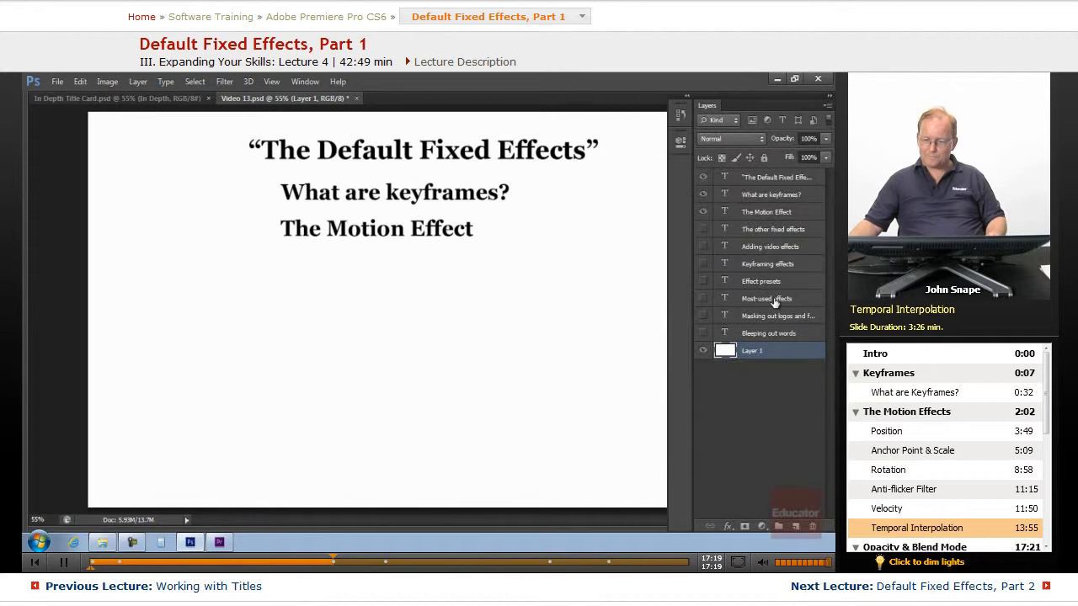
click(704, 230)
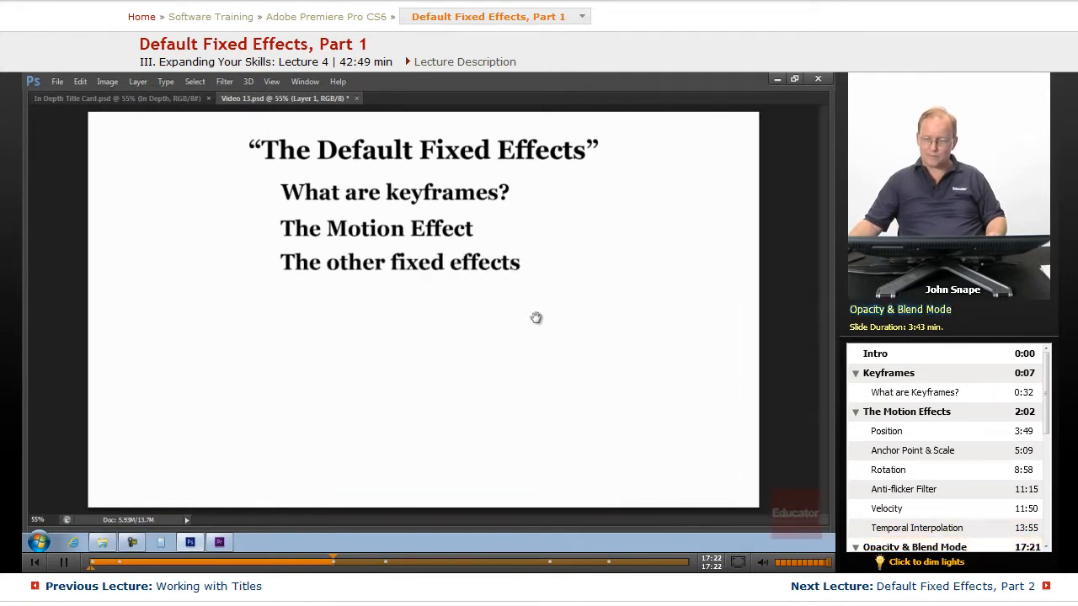
Return to Premiere Pro, expand Opacity at about 00:00:39:02, and drag its value down to about 49% and back to 100%.
click(220, 544)
click(41, 194)
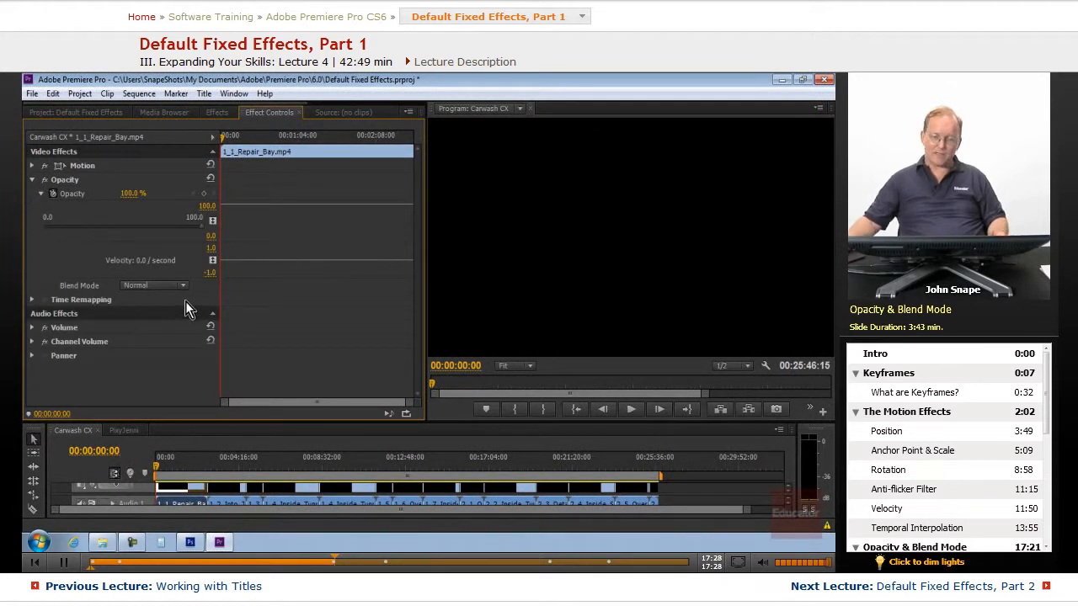
drag(165, 465, 170, 475)
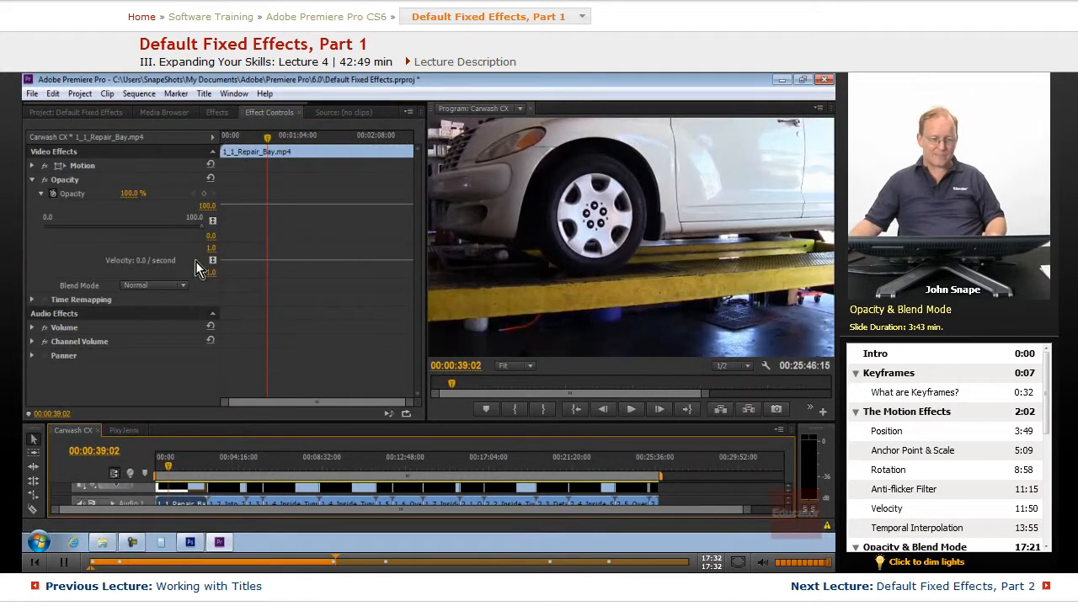
drag(201, 227, 143, 232)
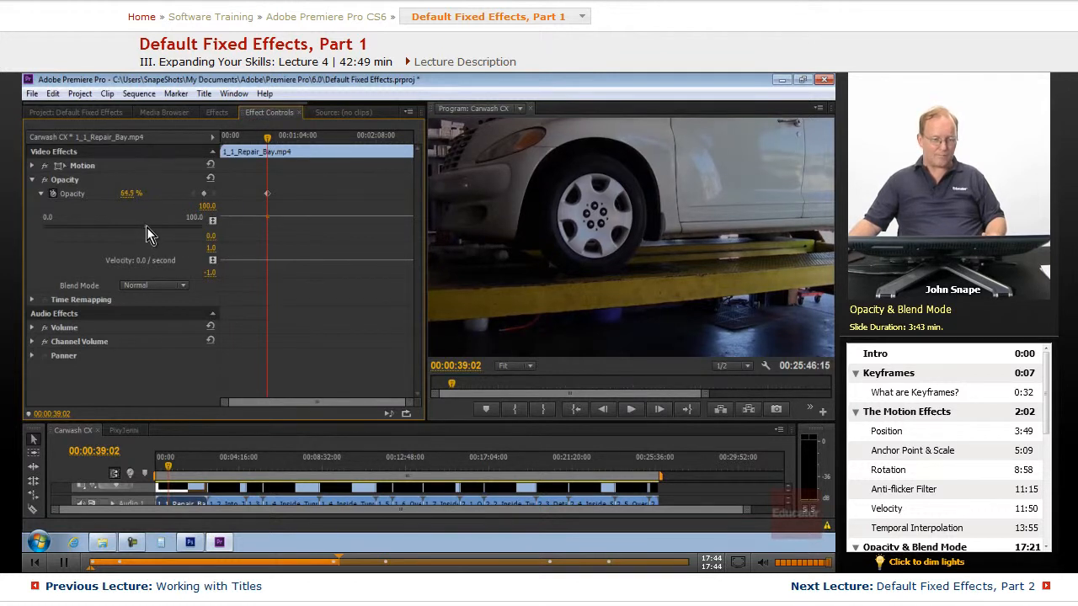
drag(146, 227, 121, 231)
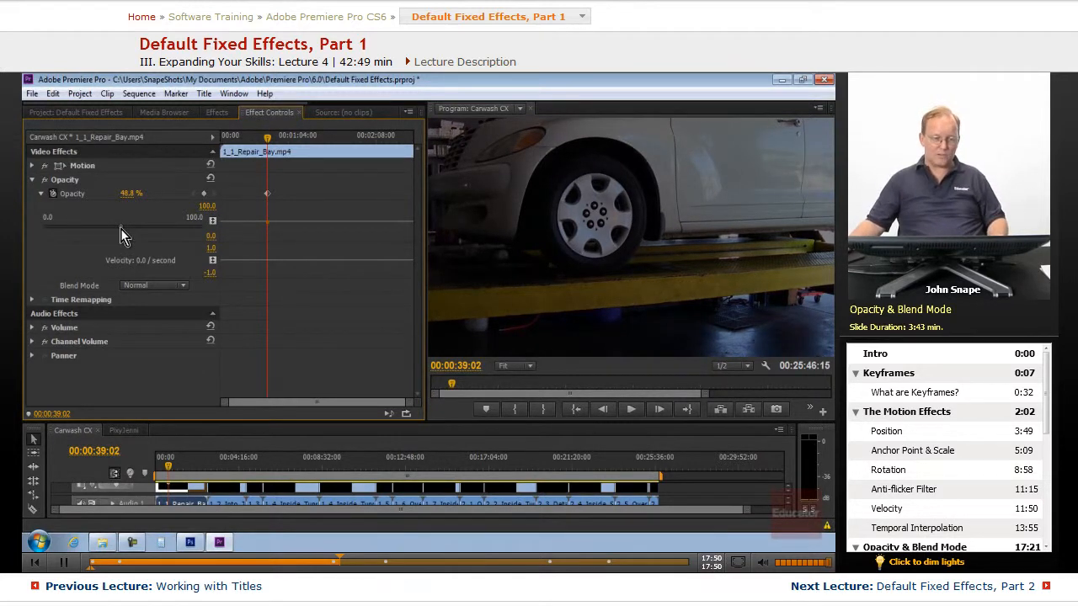
drag(121, 228, 219, 235)
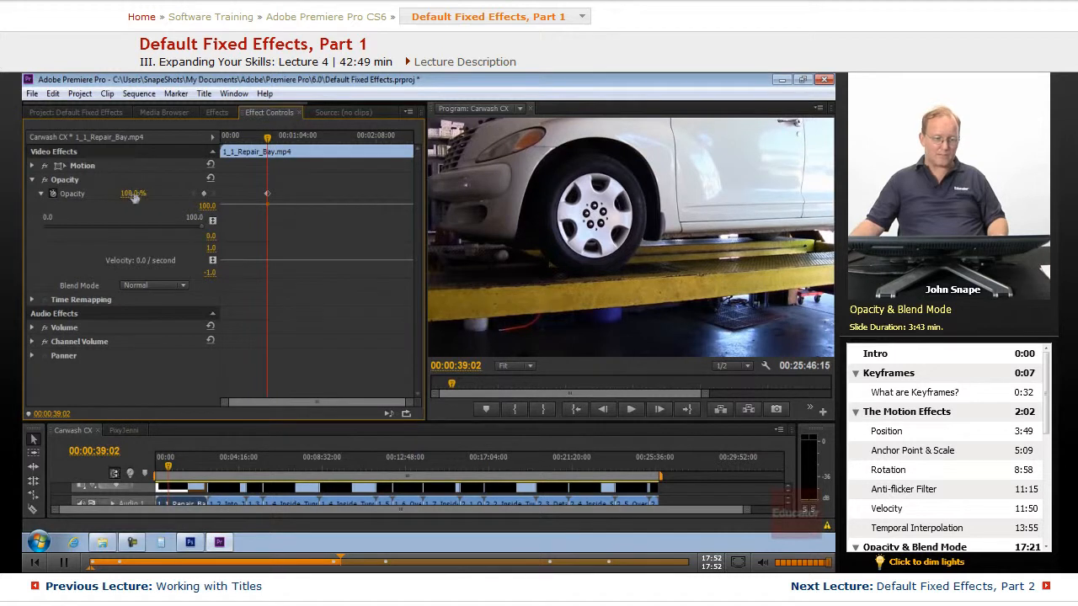
drag(130, 197, 135, 240)
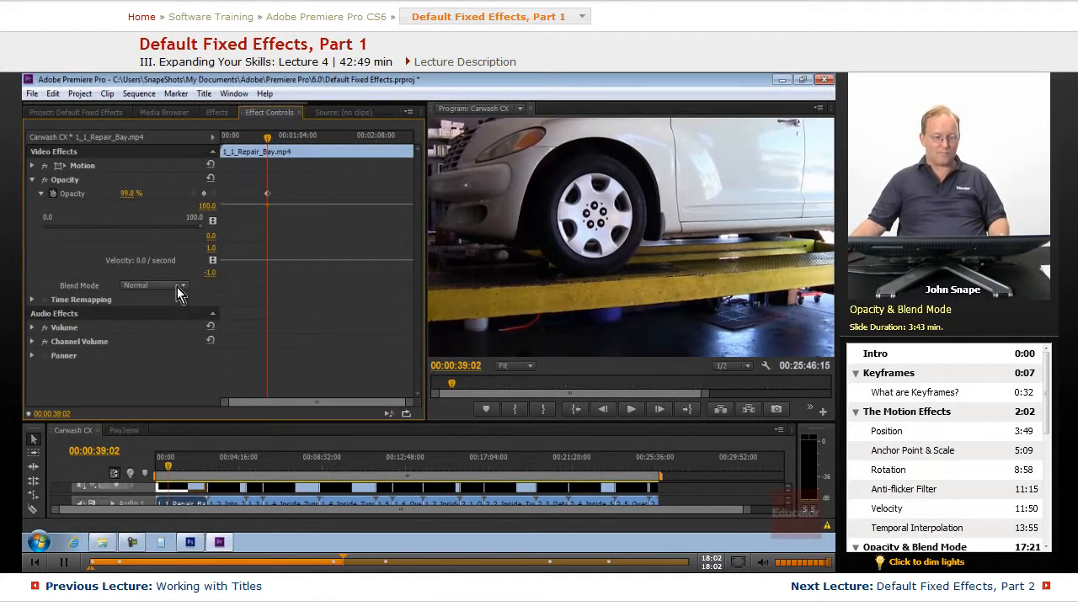
click(202, 227)
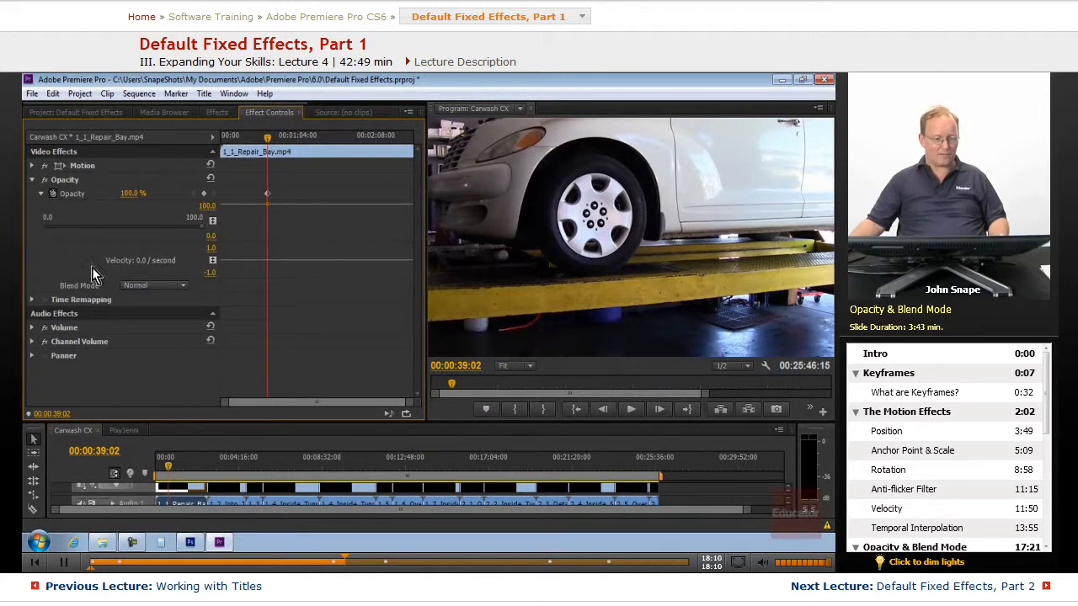
Set the clip's Blend Mode to Dissolve.
click(182, 287)
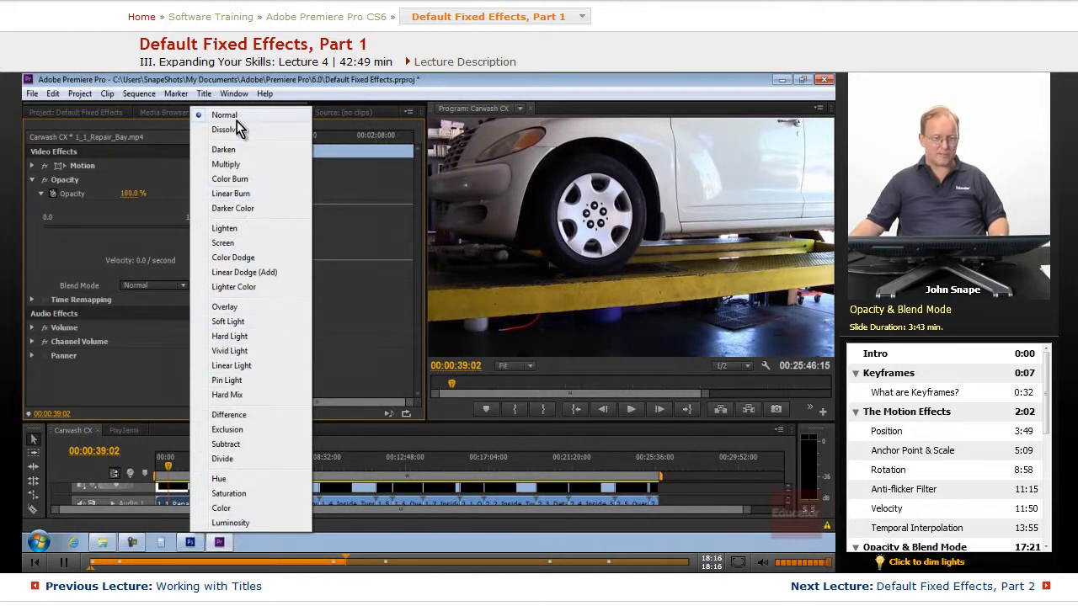
click(156, 311)
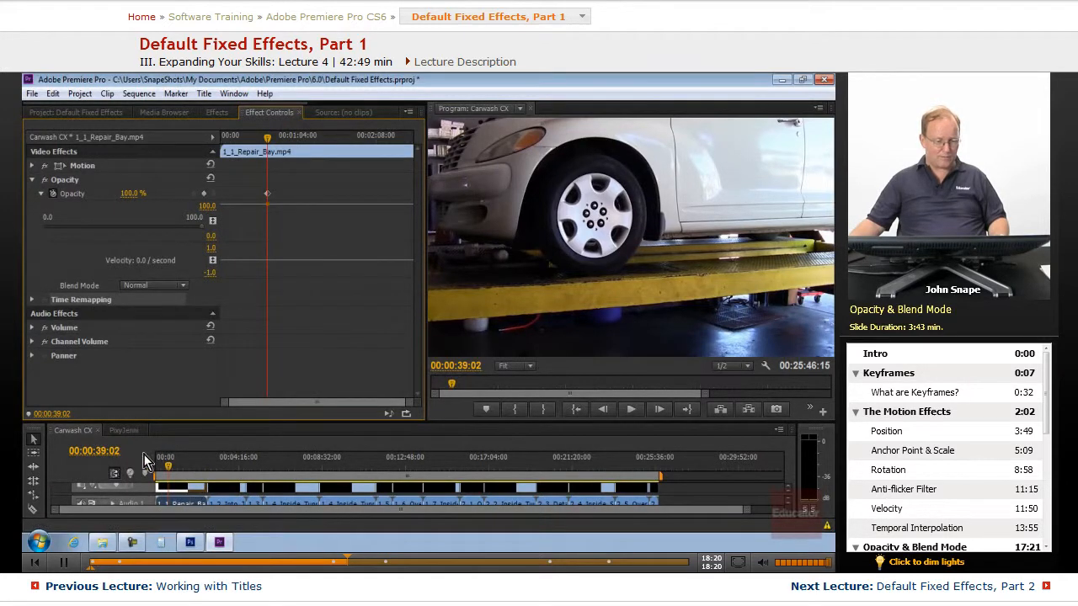
Enlarge the Timeline panel and place the first clip onto the Video 2 track.
drag(164, 424, 164, 341)
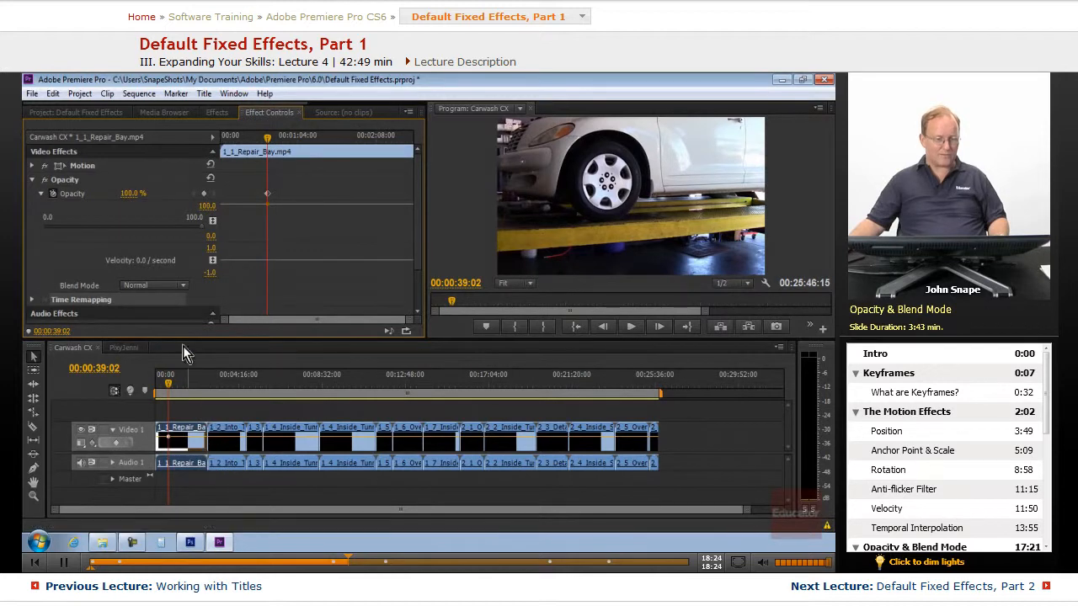
drag(202, 338, 211, 294)
drag(183, 413, 184, 389)
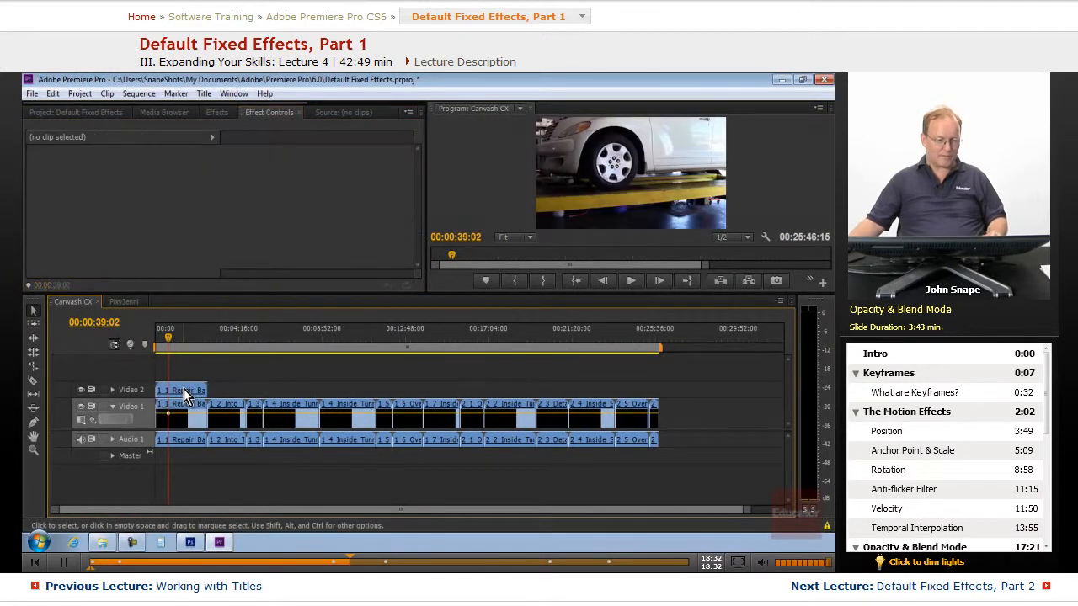
scroll(175, 253, down, 1)
scroll(173, 247, down, 2)
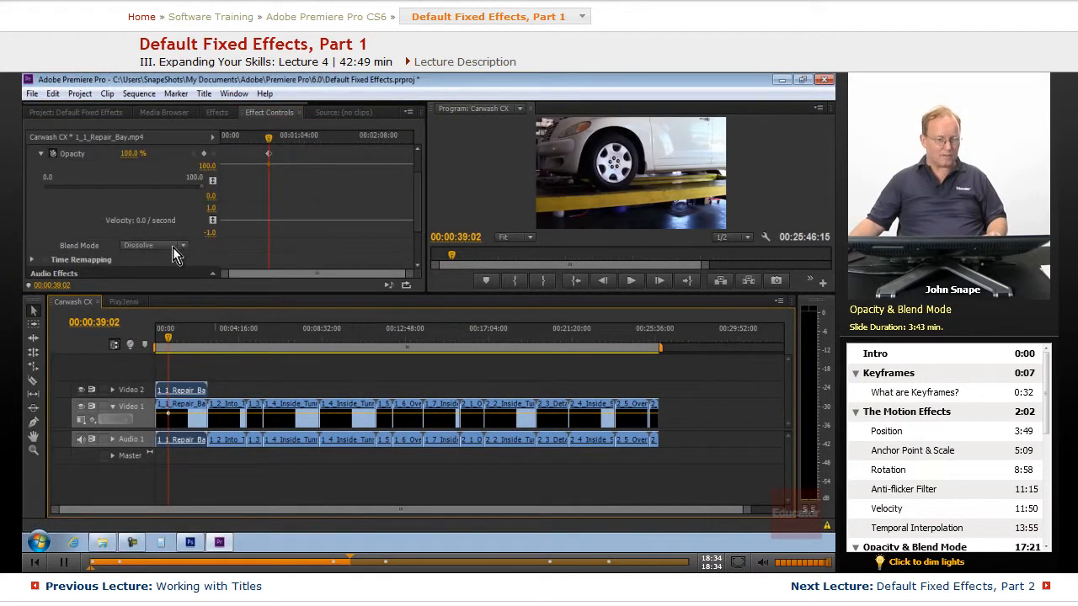
Set the clip's Blend Mode to Screen.
click(173, 246)
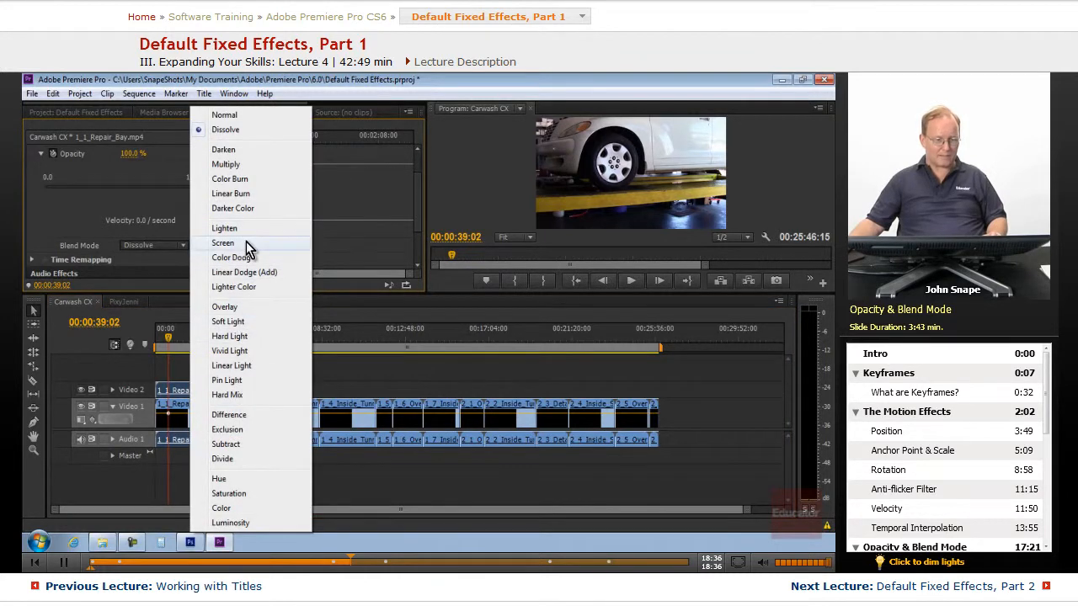
click(246, 241)
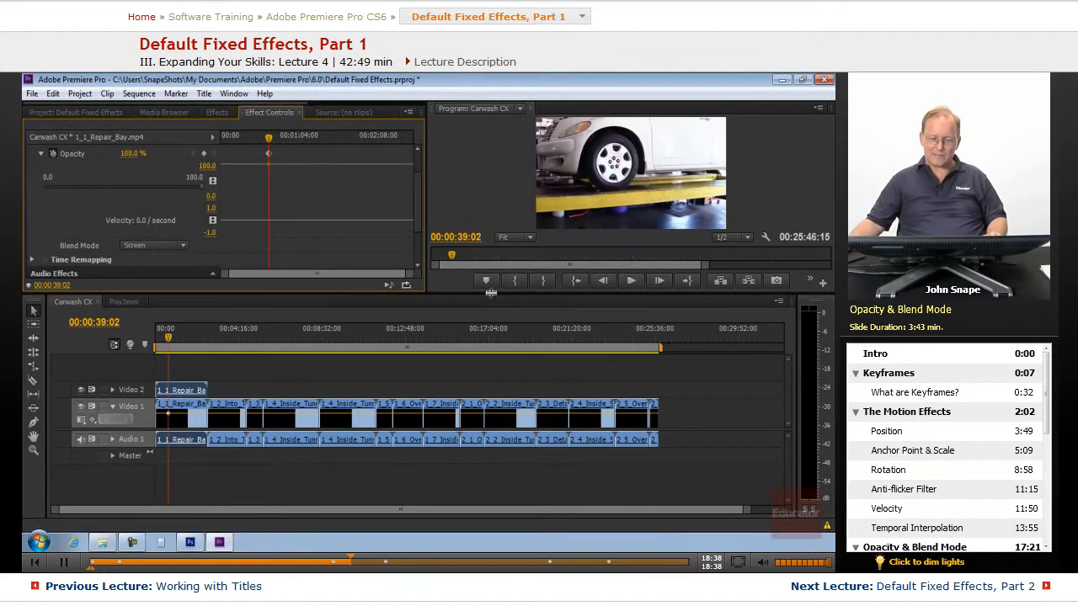
drag(489, 292, 493, 356)
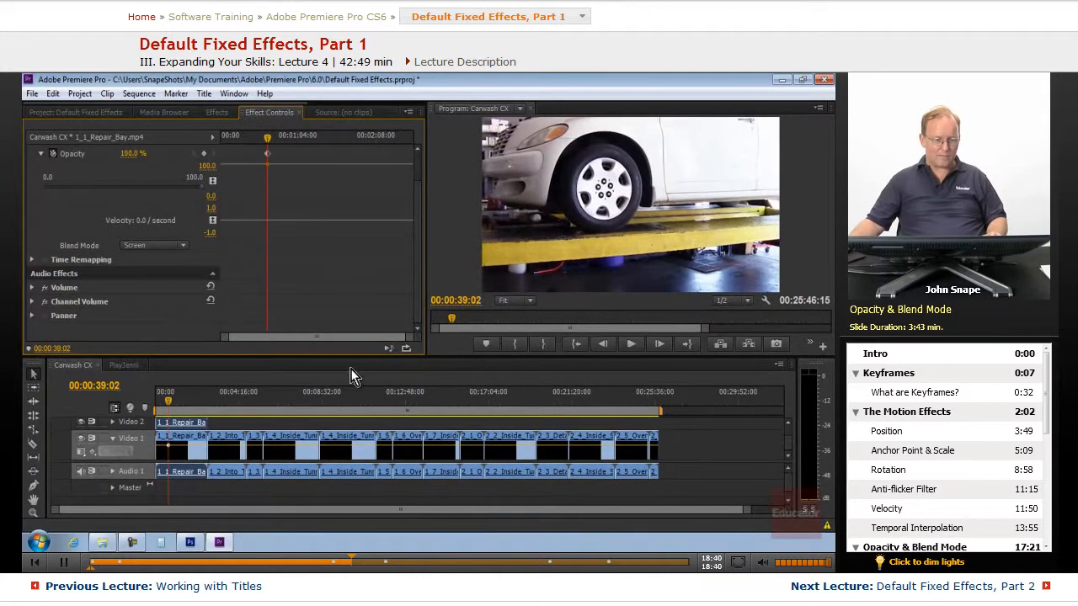
Try the Multiply and Soft Light blend modes on the clip.
click(182, 246)
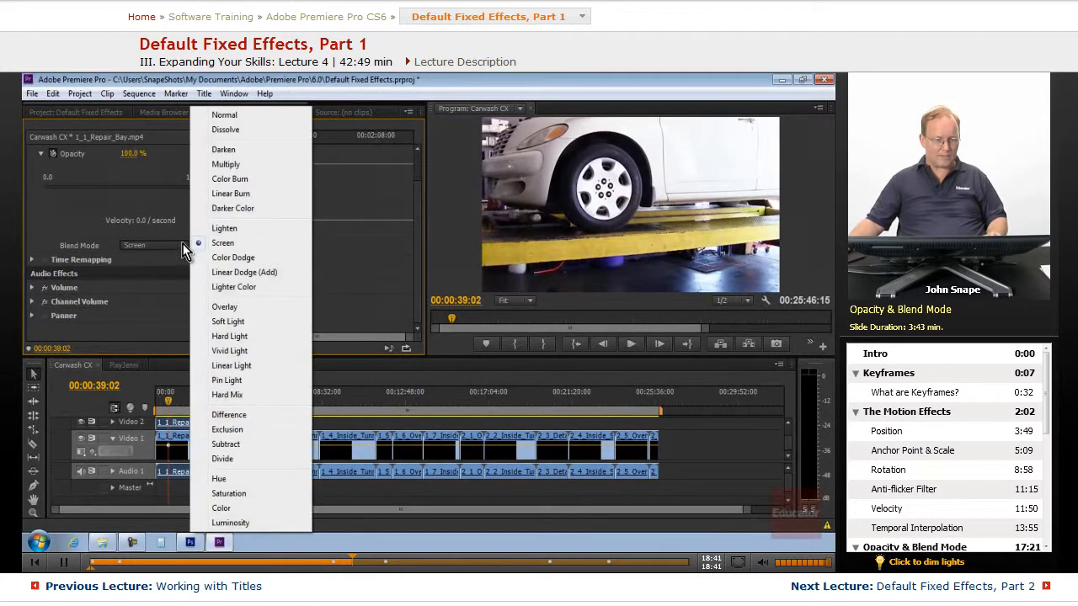
click(233, 168)
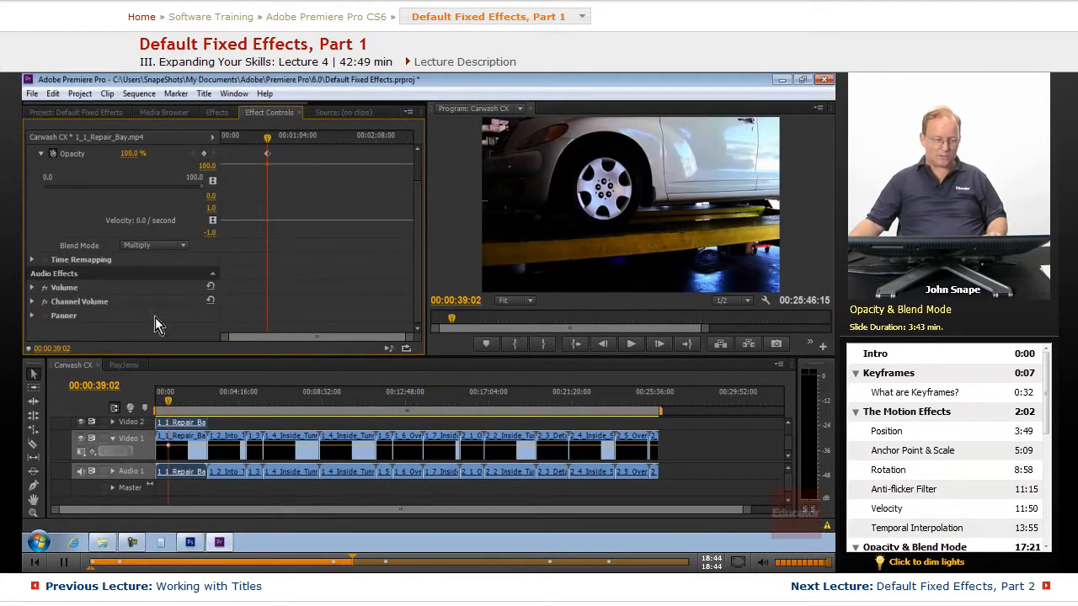
click(151, 245)
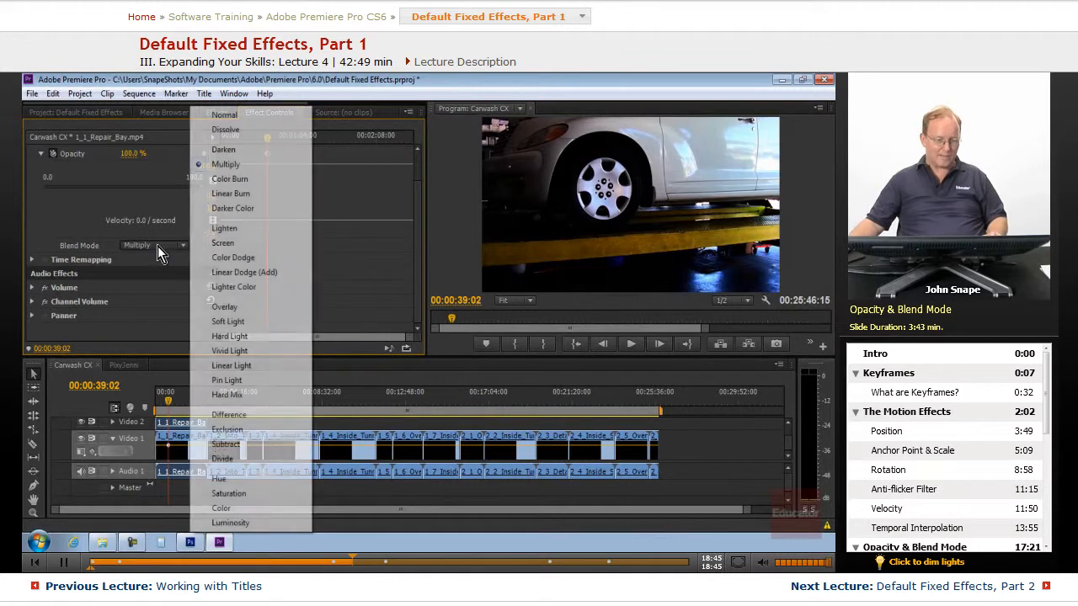
click(246, 323)
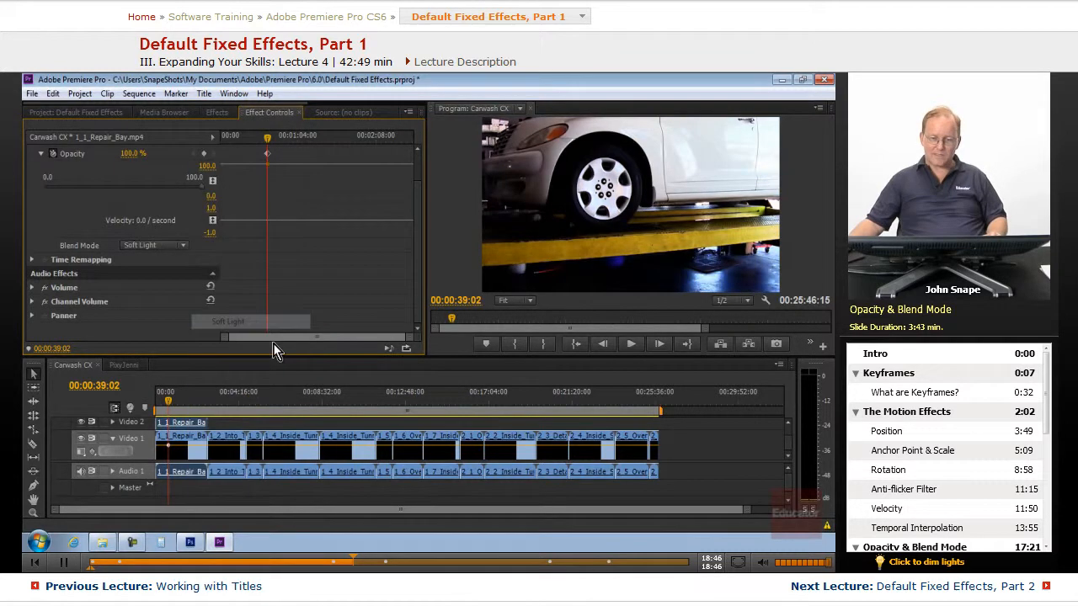
Set the clip's Blend Mode back to Screen.
click(184, 245)
click(235, 242)
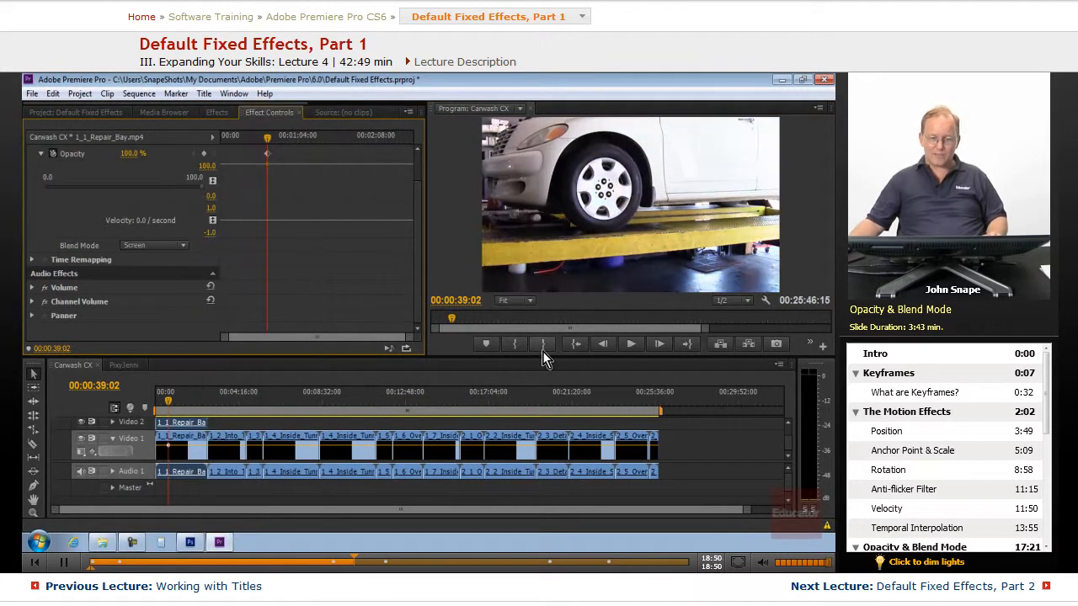
Move the 1_2_Into_Tunnel clip up from Video 1 onto the Video 2 track.
drag(168, 411, 219, 402)
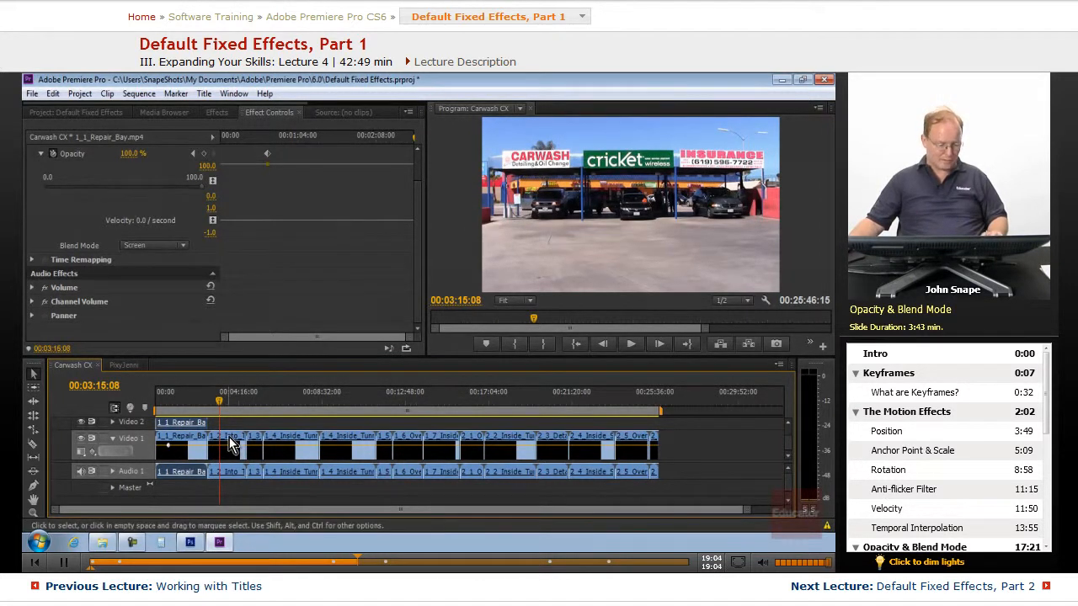
drag(232, 444, 226, 425)
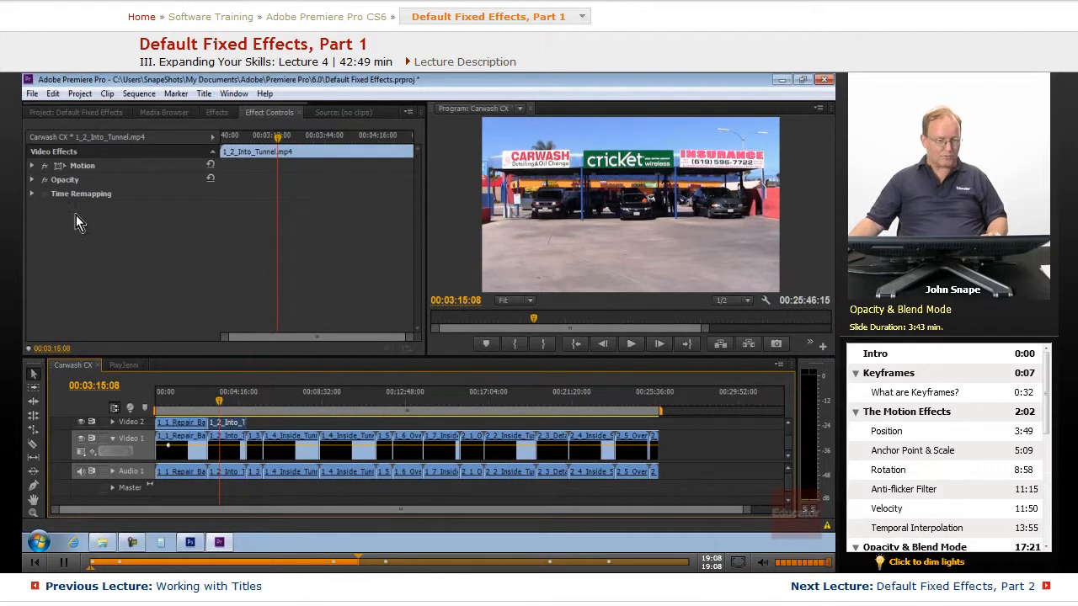
Expand the 1_2_Into_Tunnel clip's Opacity and set its Blend Mode to Multiply.
click(32, 180)
click(161, 207)
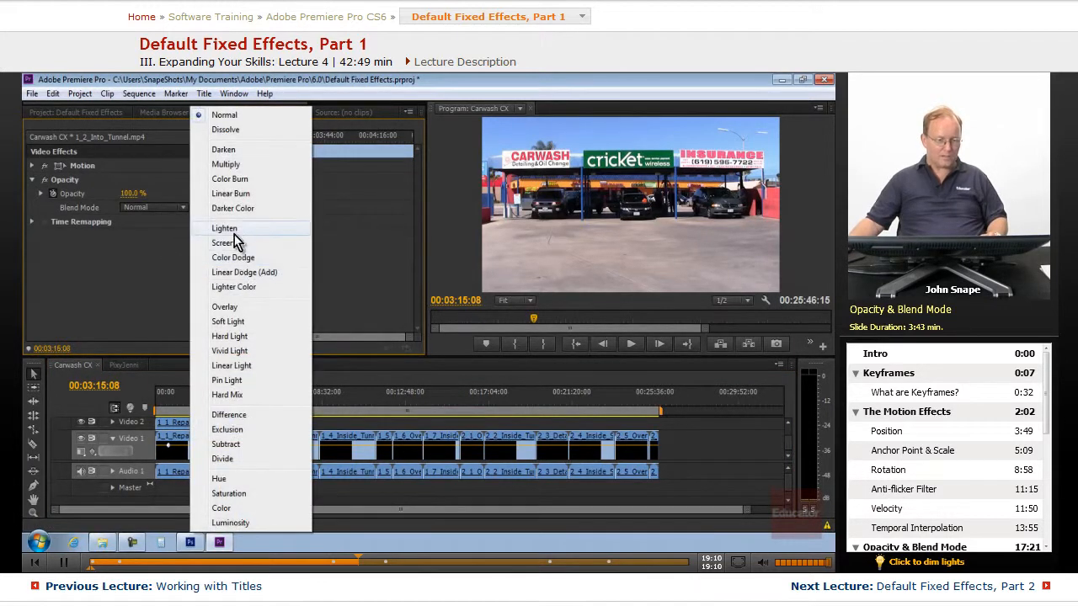
click(224, 165)
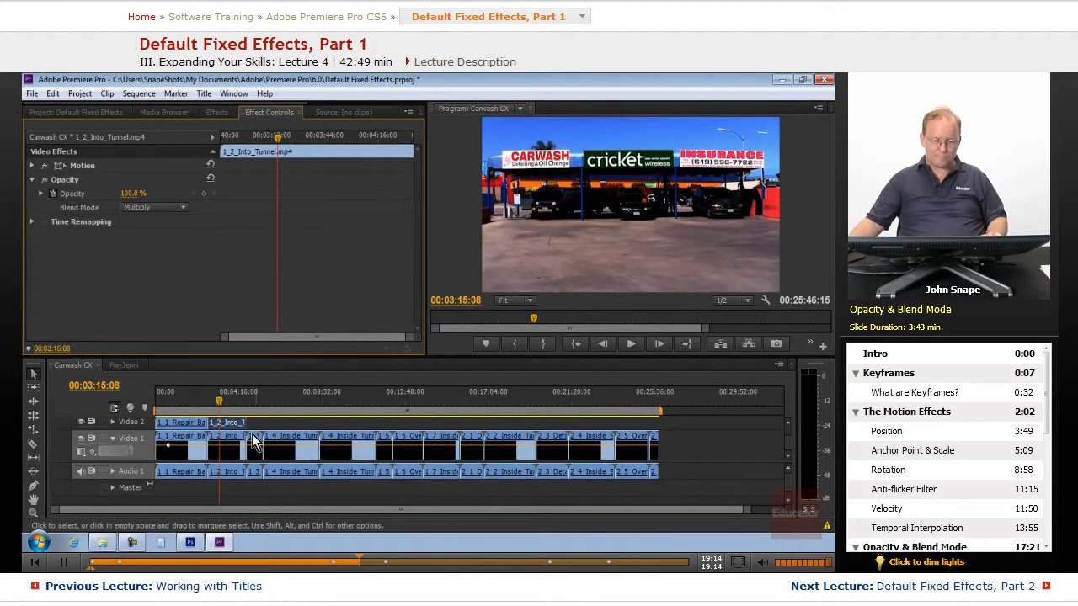
Set the 1_2_Into_Tunnel clip's Opacity to about 43.1%.
click(40, 193)
drag(195, 228, 181, 229)
drag(176, 231, 108, 227)
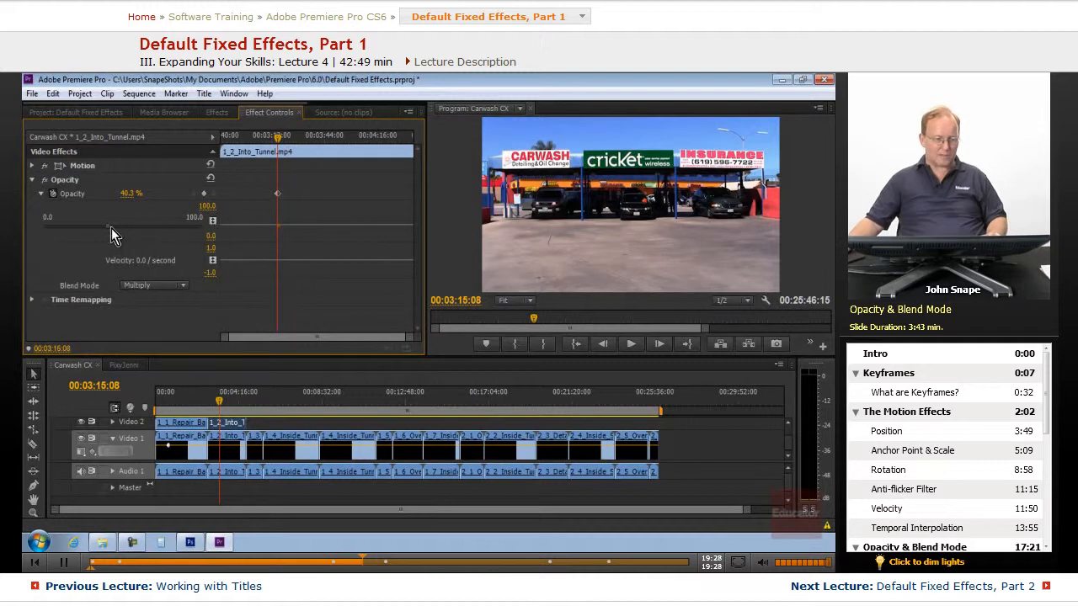
drag(109, 228, 113, 229)
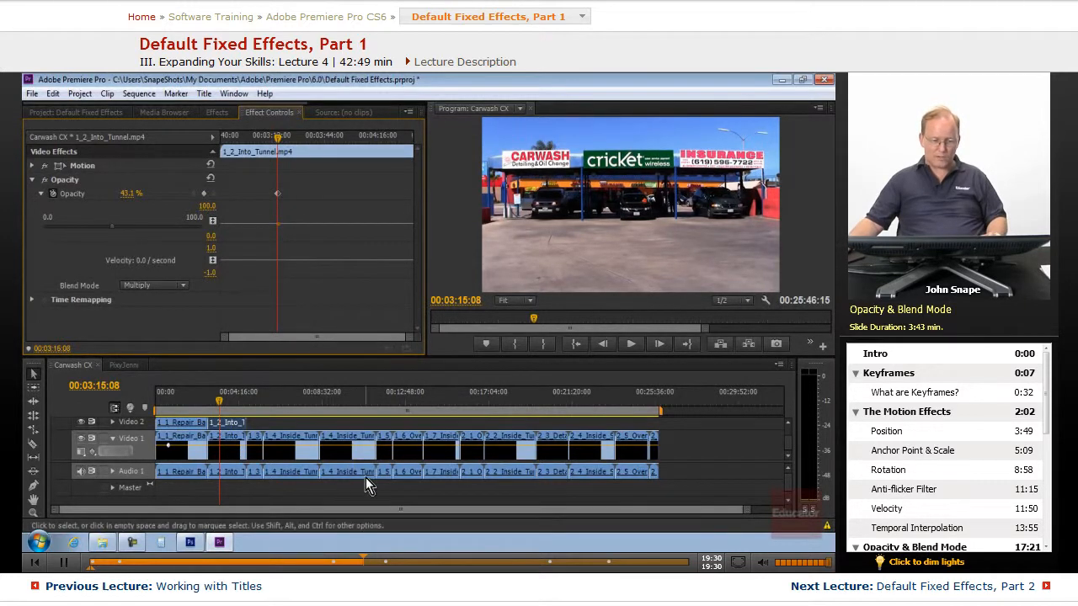
Go to 00:01:22:00 and toggle the Video 2 track's output off and on to compare the blend.
drag(219, 401, 182, 398)
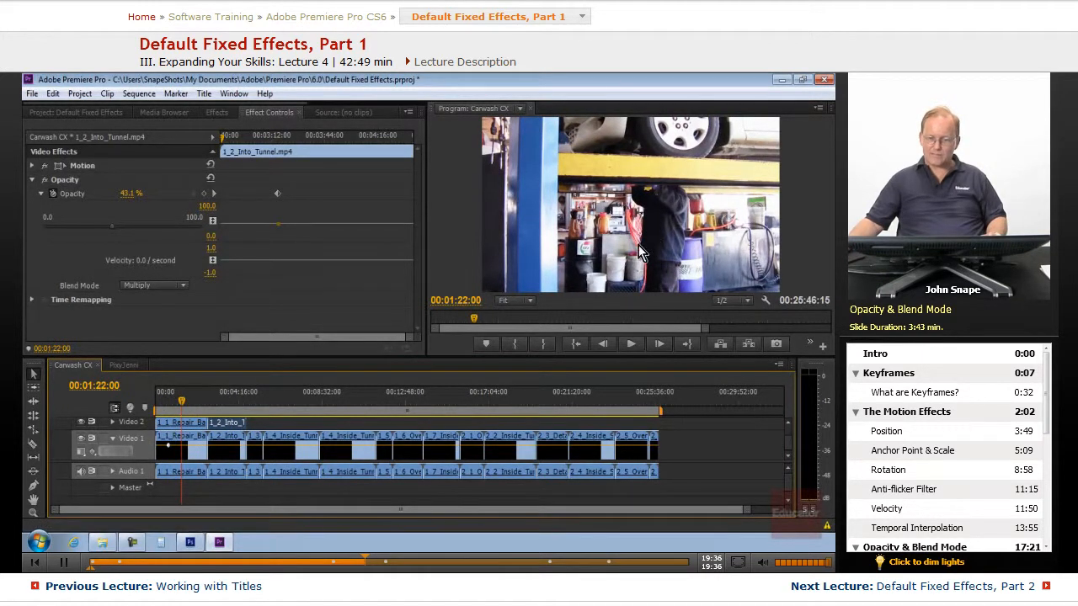
click(81, 422)
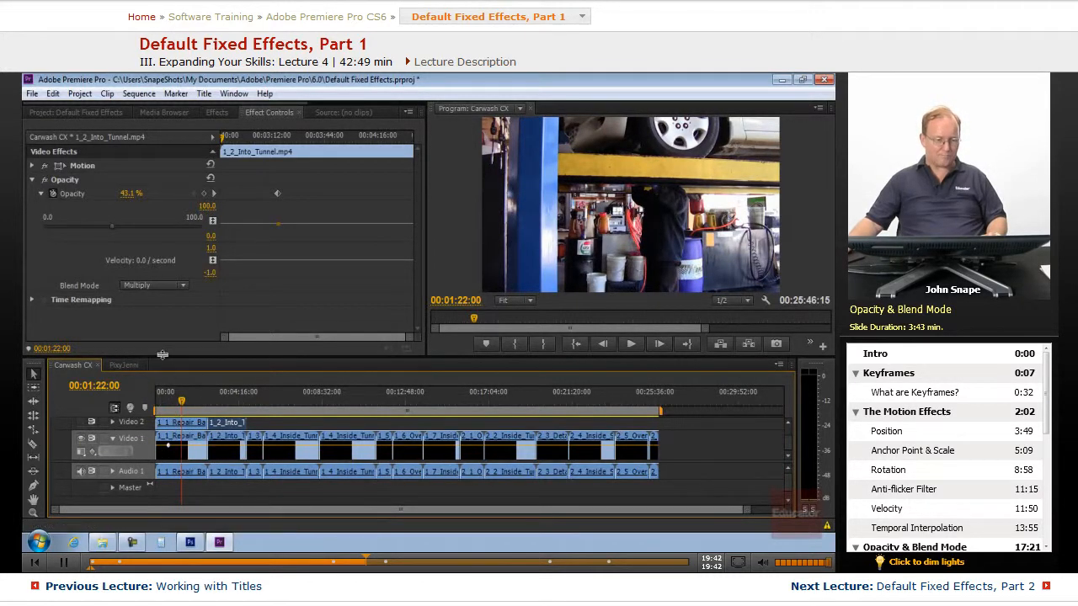
drag(163, 355, 164, 325)
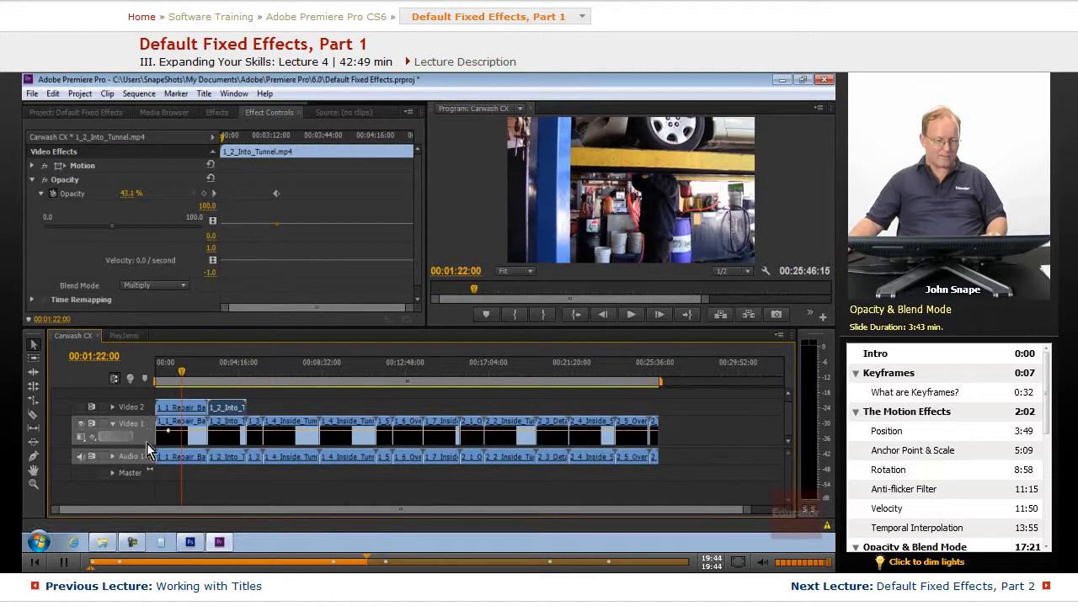
scroll(129, 388, up, 1)
click(82, 433)
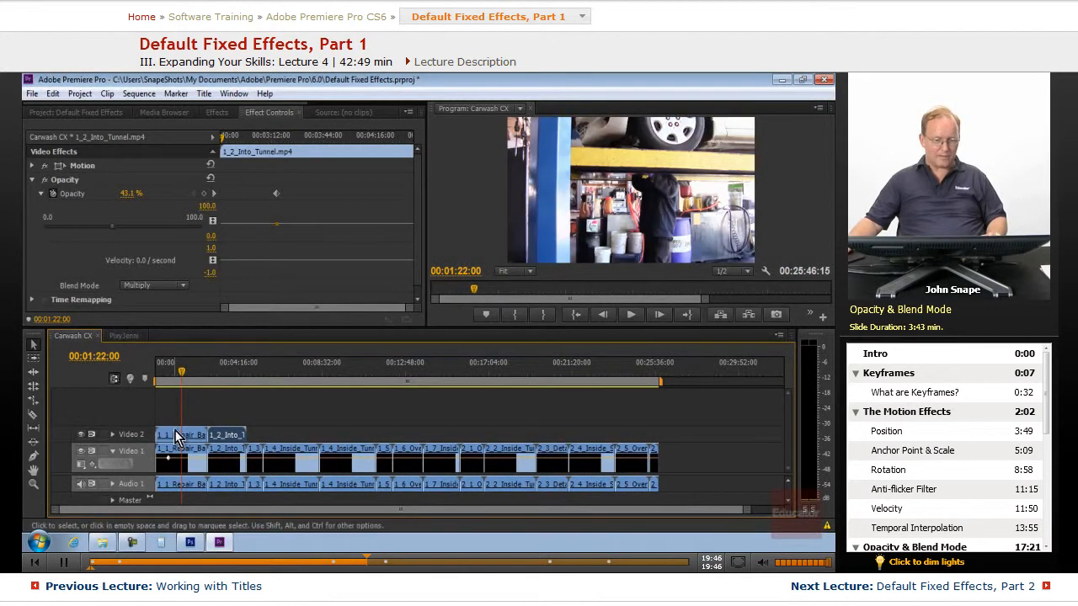
click(81, 434)
click(82, 434)
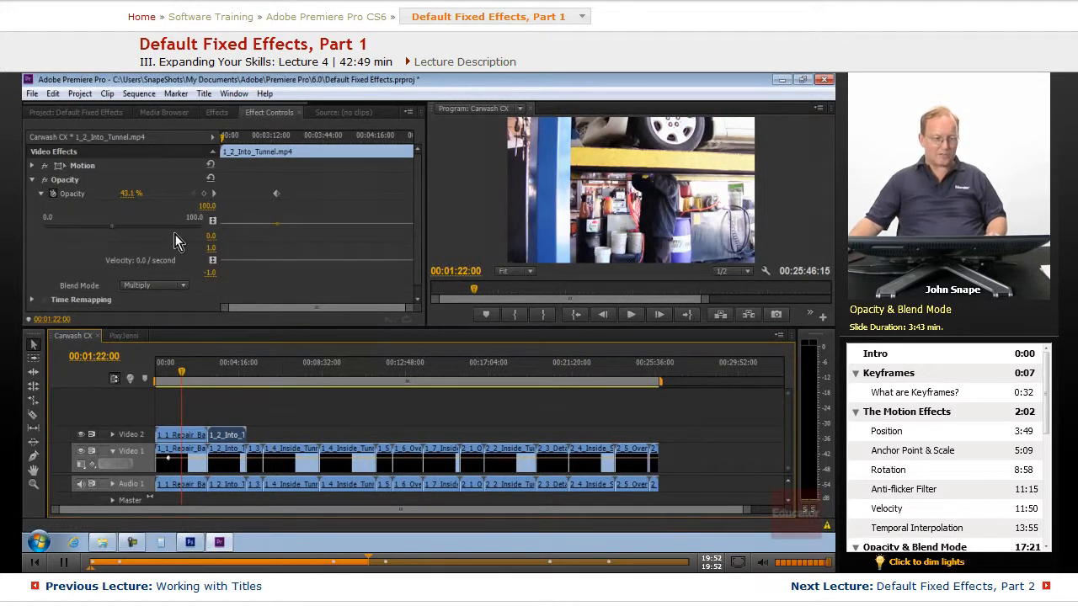
Select the 1_1_Repair_Bay clip on Video 2 and set its Blend Mode to Dissolve.
click(189, 437)
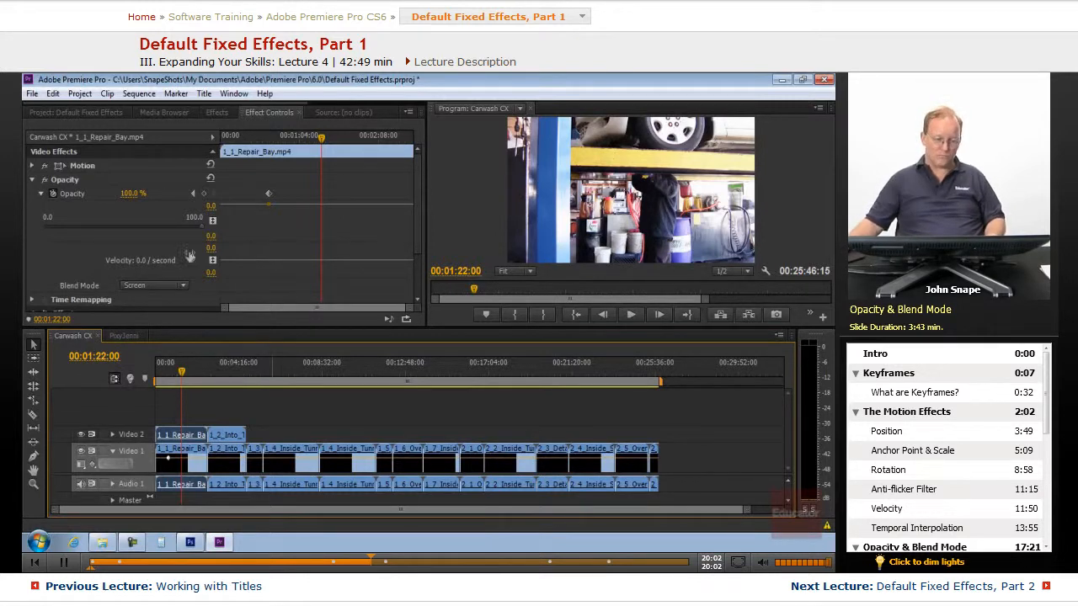
click(187, 286)
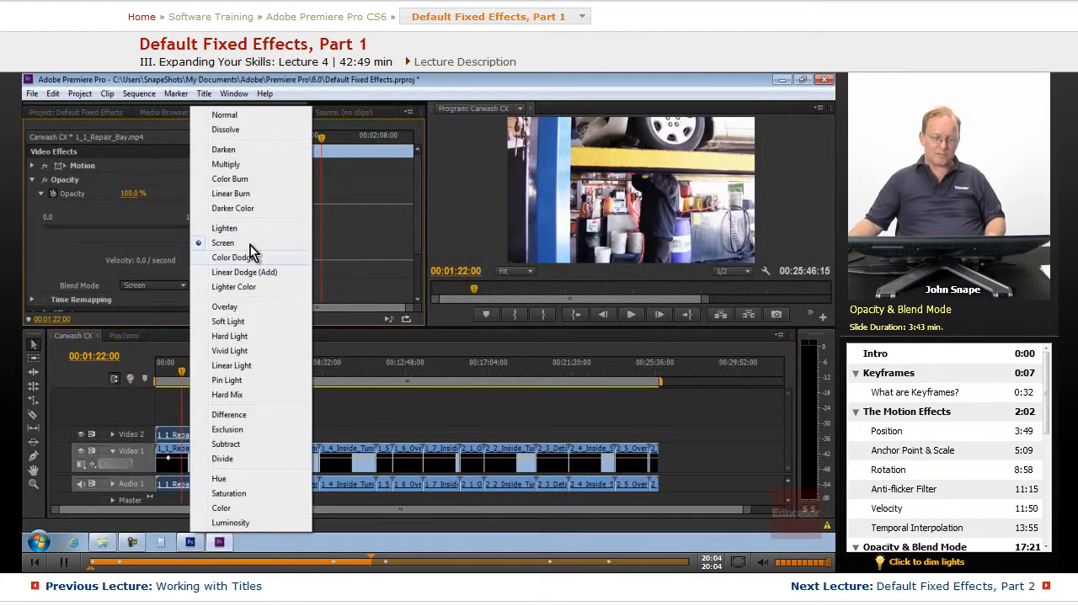
click(225, 130)
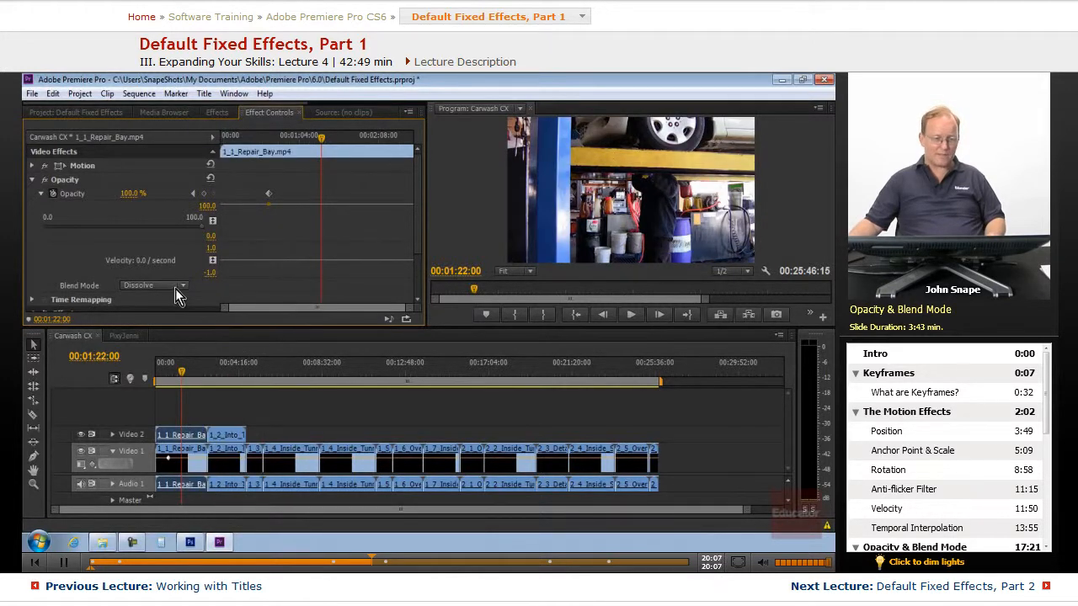
Try the Hue and Color Dodge blend modes on the 1_1_Repair_Bay clip.
click(176, 288)
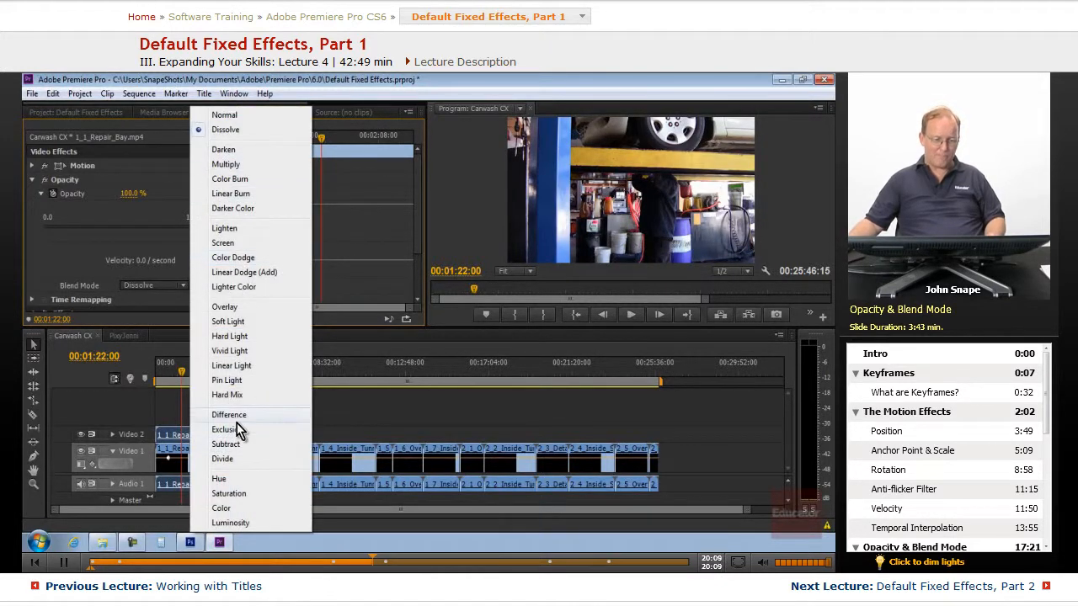
click(227, 479)
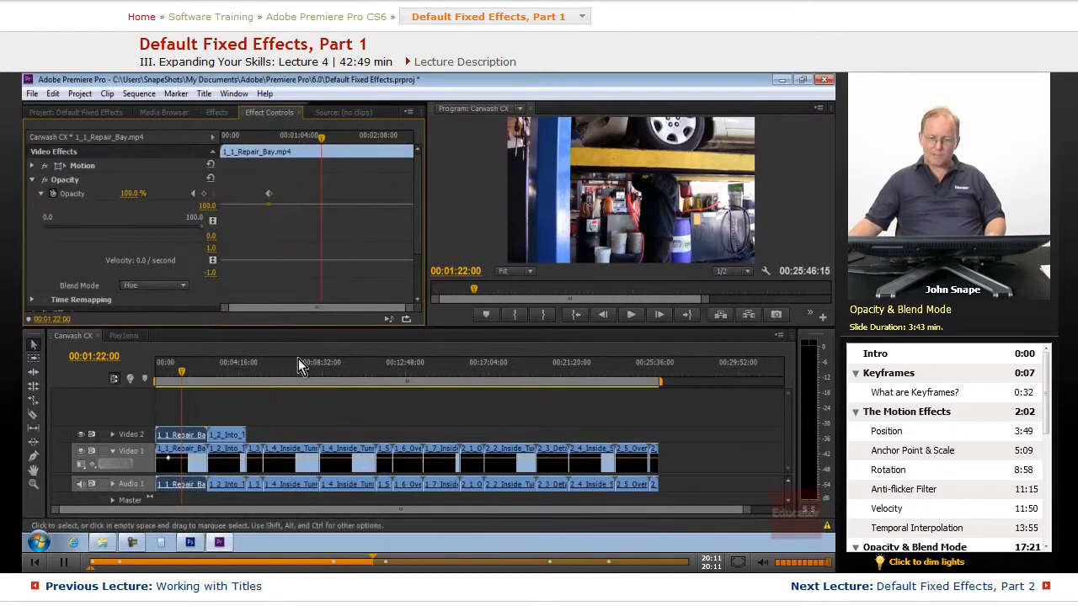
click(189, 287)
click(244, 256)
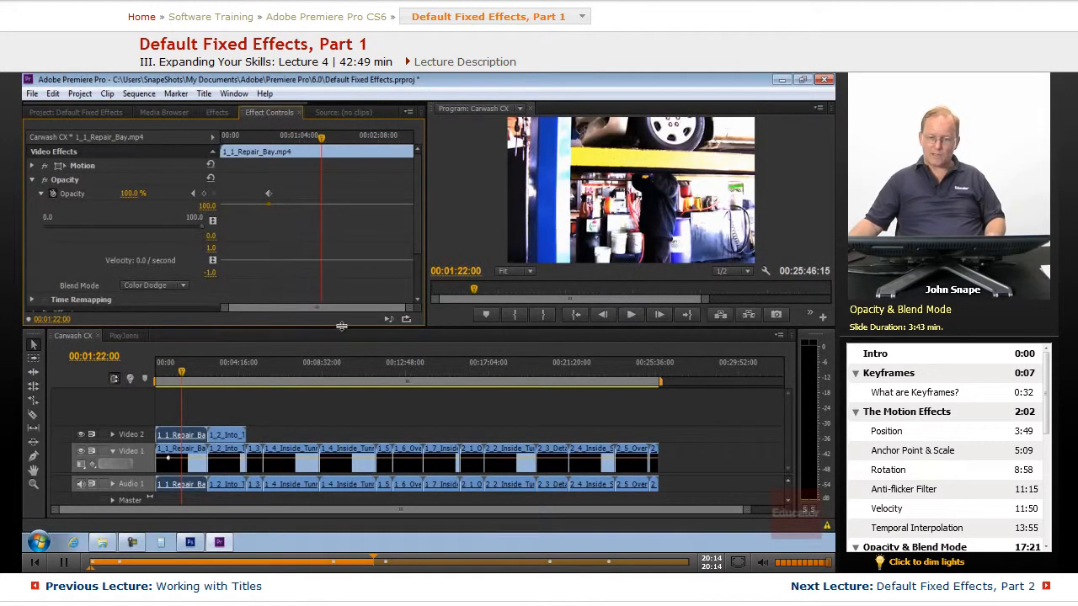
Set the 1_1_Repair_Bay clip's Blend Mode to Hard Light.
click(187, 287)
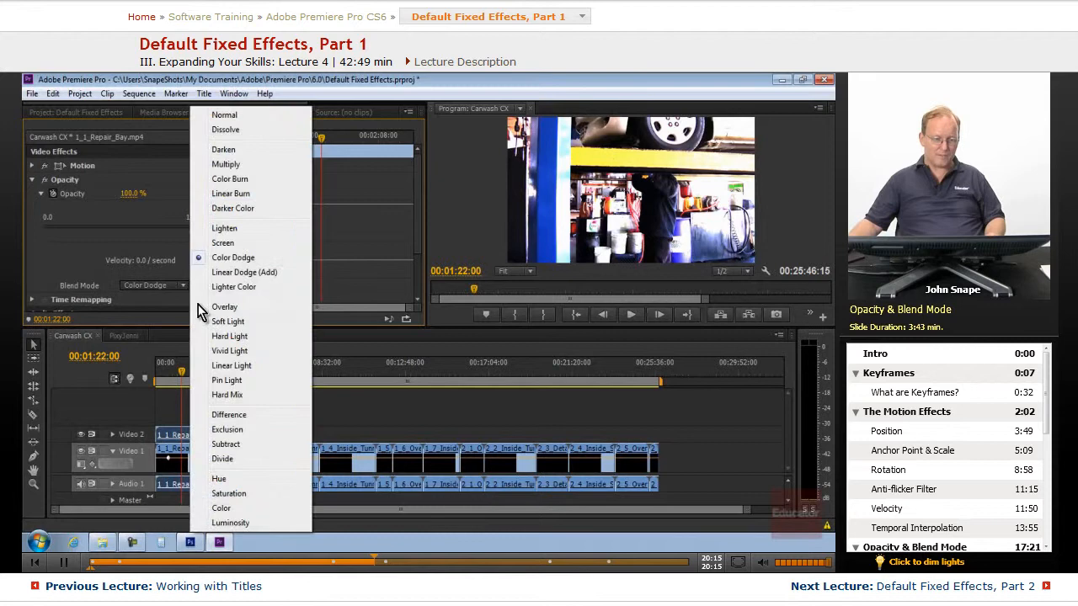
click(252, 340)
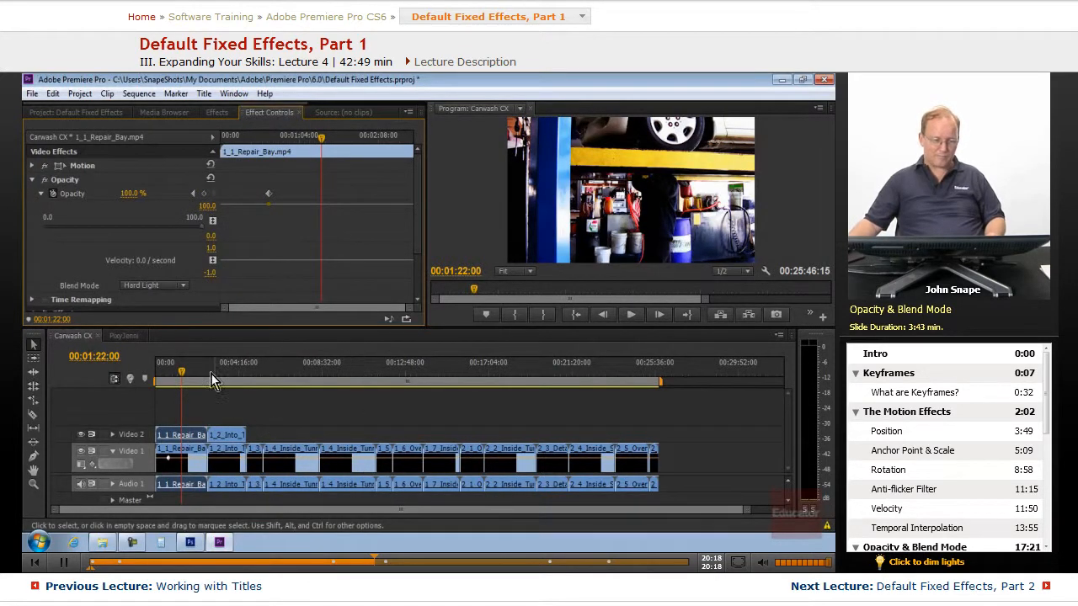
click(183, 372)
mouse_move(183, 372)
mouse_down()
mouse_move(167, 373)
mouse_move(206, 380)
mouse_move(174, 376)
mouse_up()
Set the 1_1_Repair_Bay clip's Blend Mode to Hue.
click(182, 285)
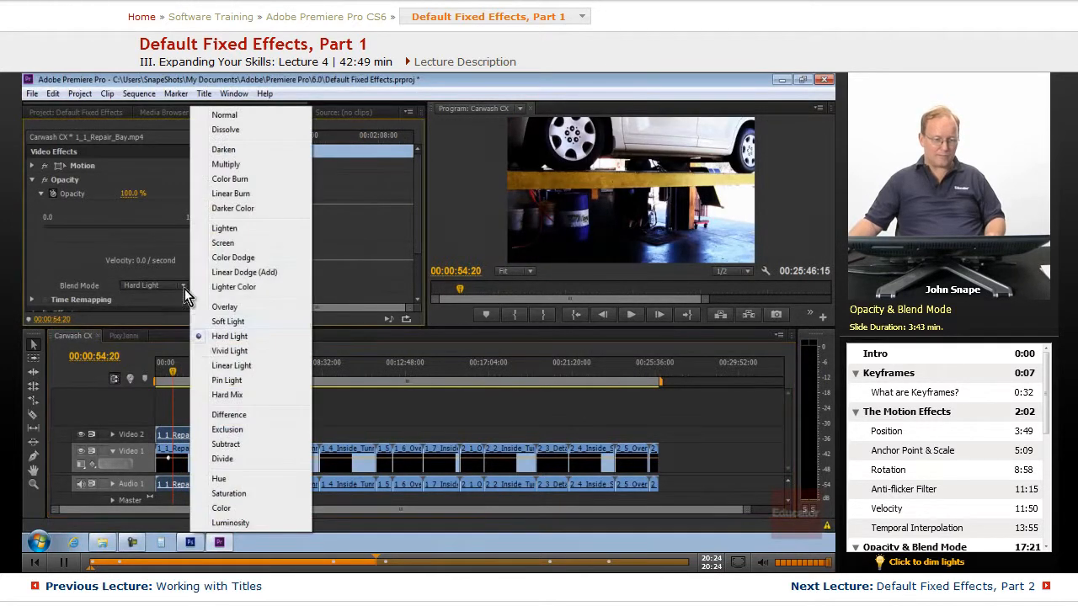
click(225, 478)
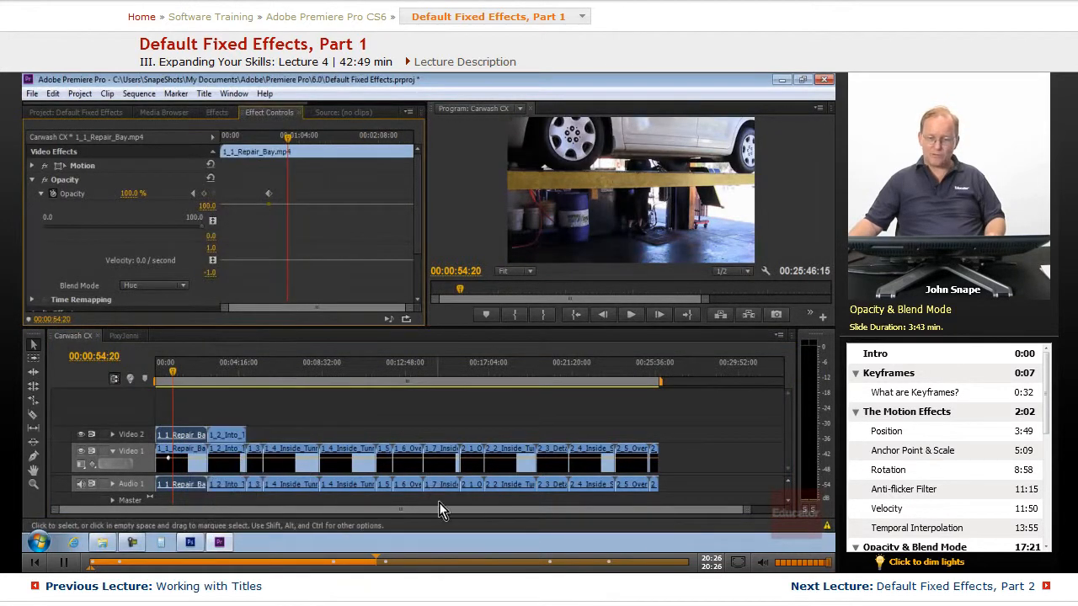
drag(171, 379, 166, 378)
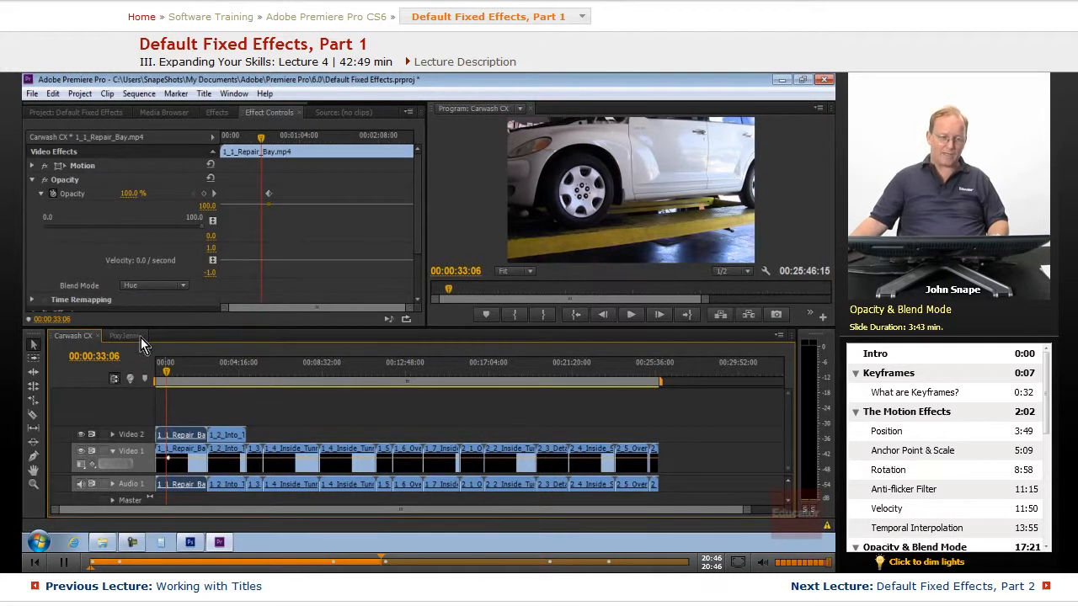
Collapse the Opacity property and the Opacity effect in Effect Controls.
click(42, 193)
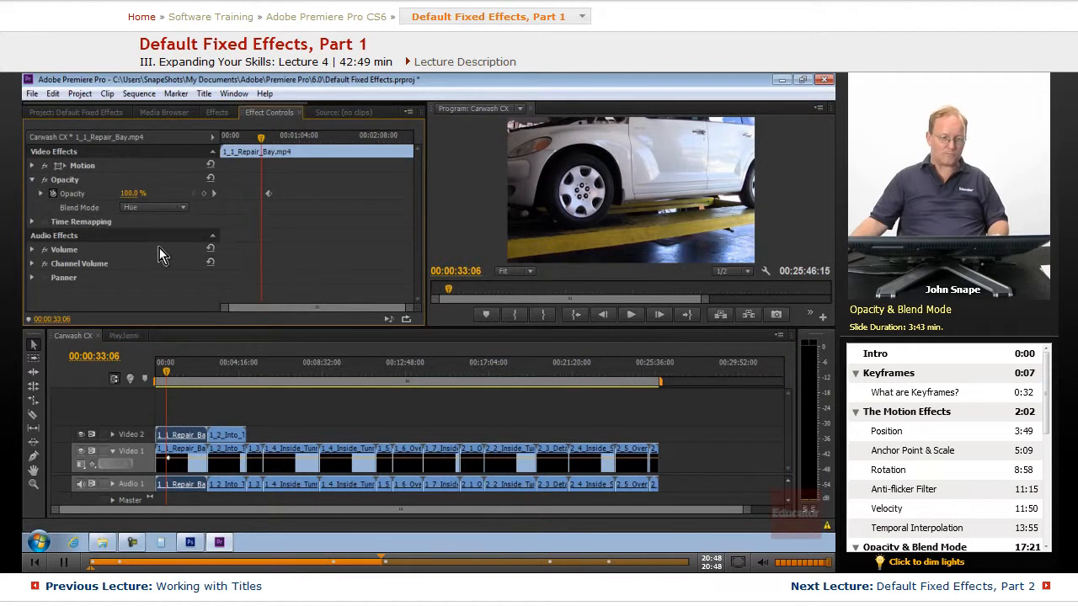
click(33, 181)
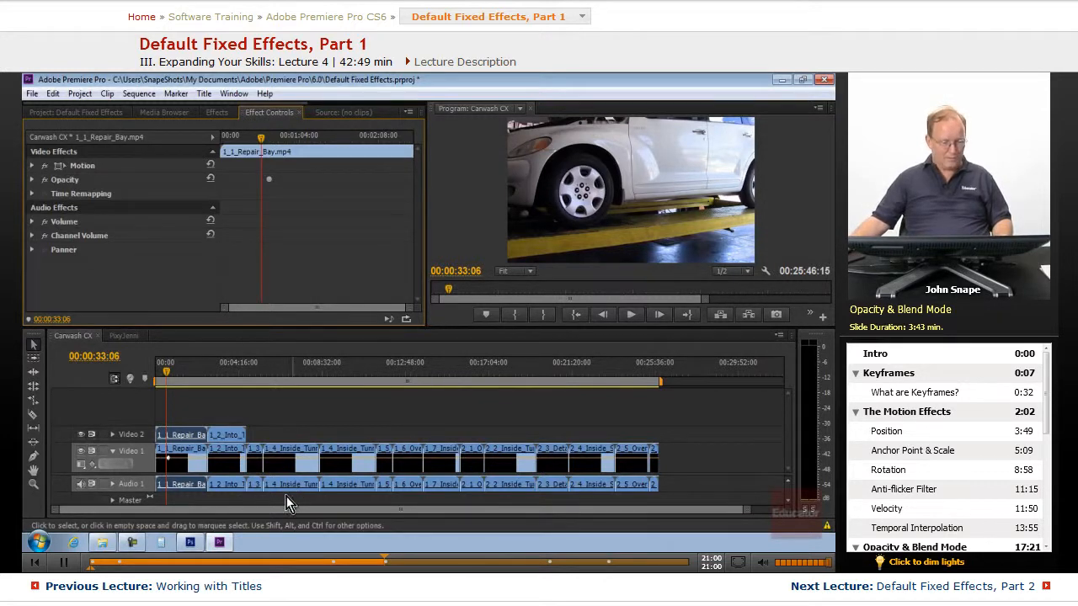
Switch to Photoshop and make the "Adding video effects" text layer visible on the slide, hiding the panels.
click(219, 544)
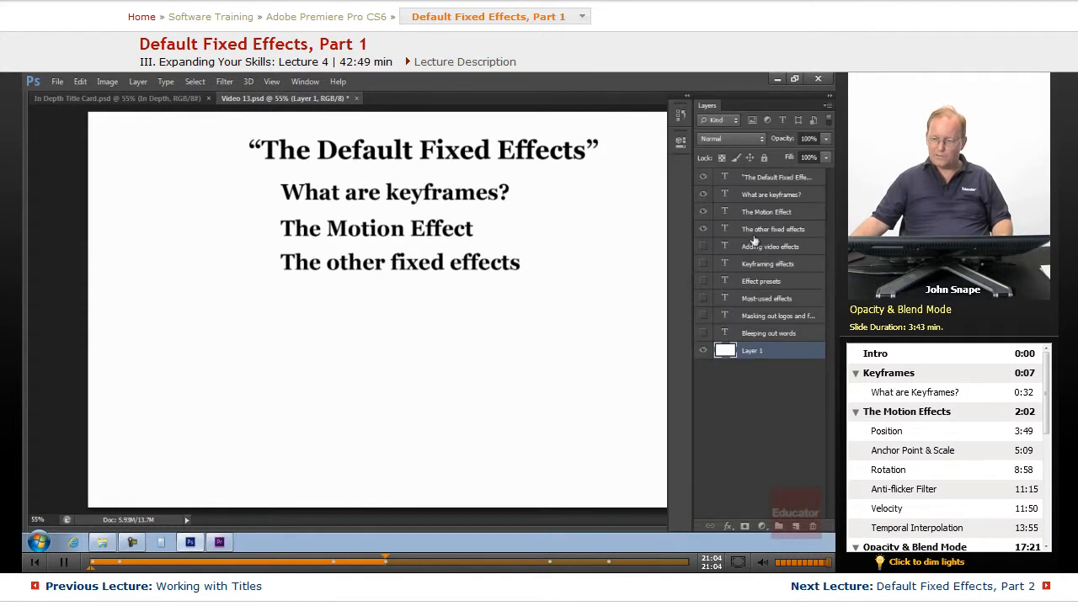
click(703, 247)
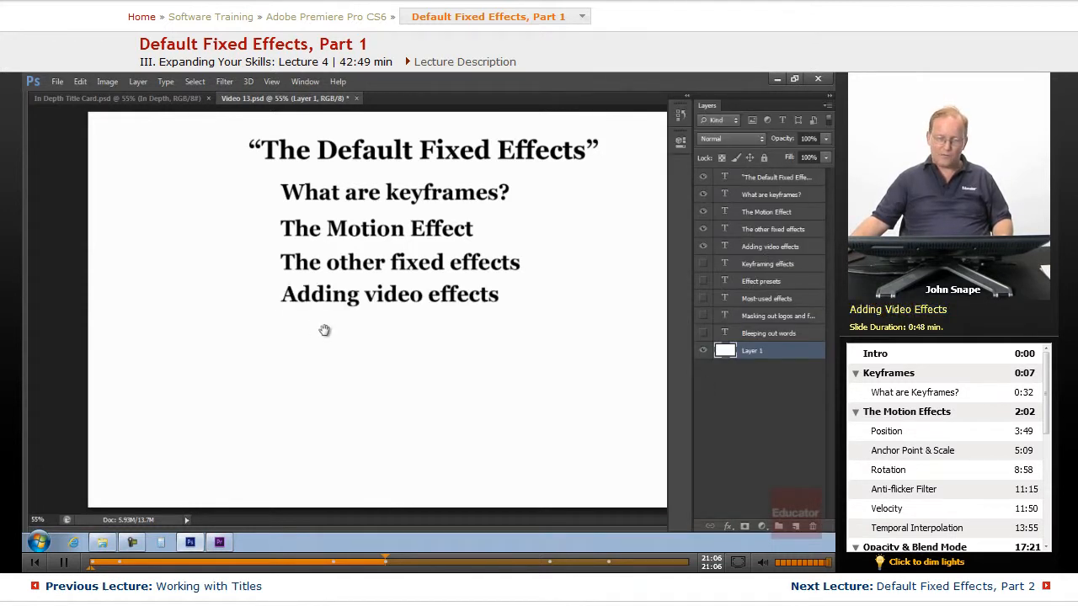
key(shift+Tab)
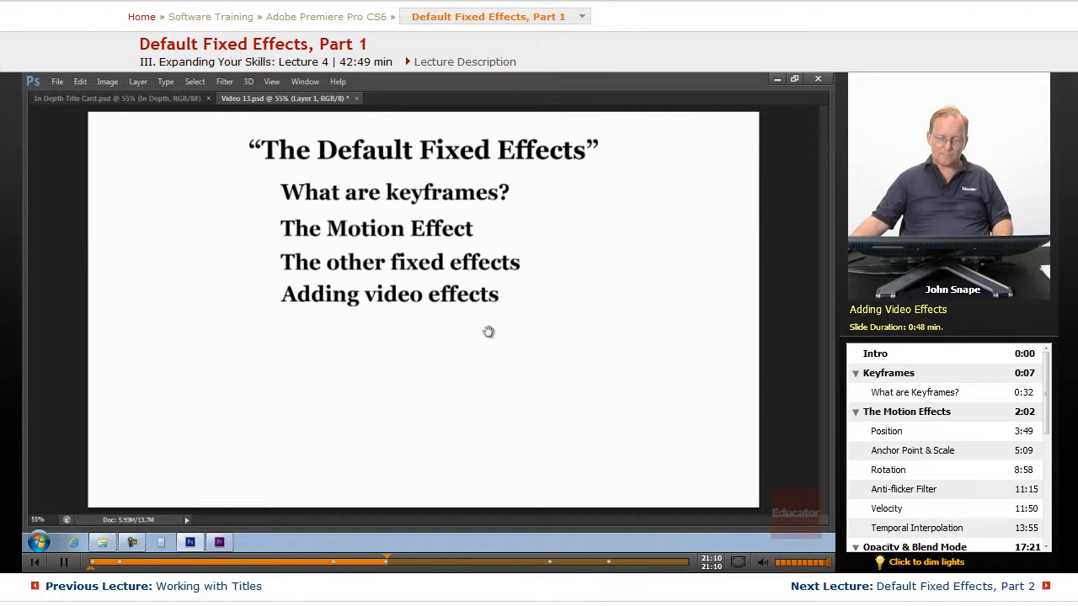
Switch back to Premiere Pro and delete both clips from the Video 2 track.
click(194, 542)
click(221, 543)
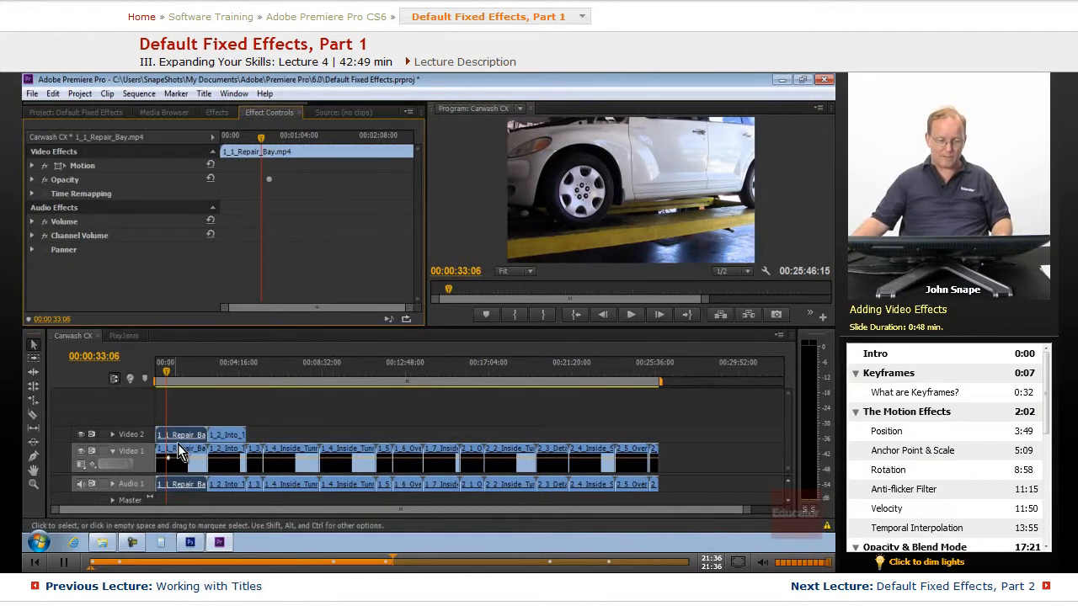
key(Delete)
click(219, 437)
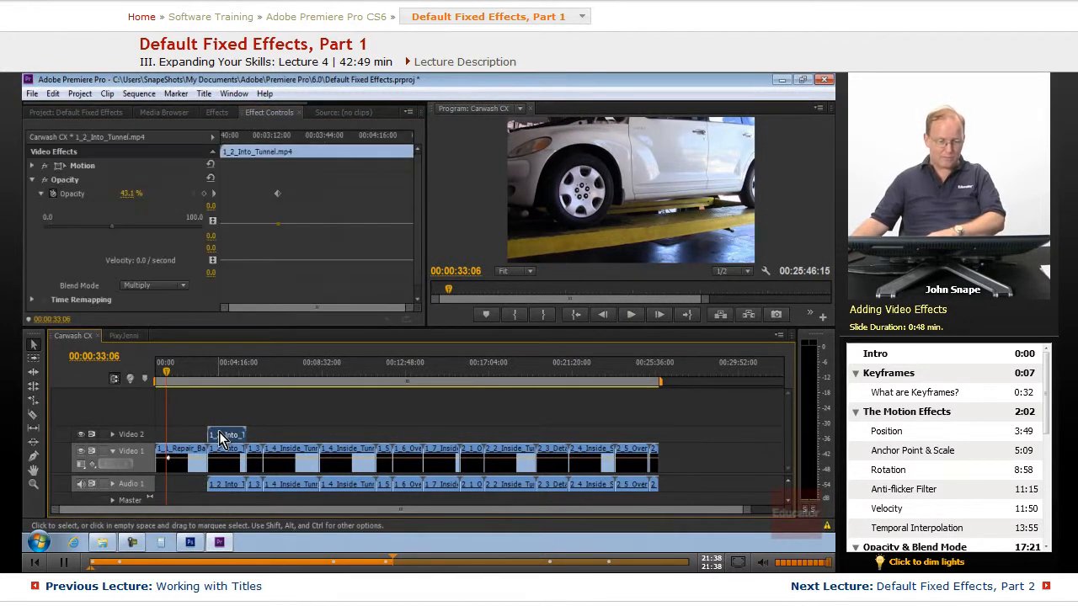
key(Delete)
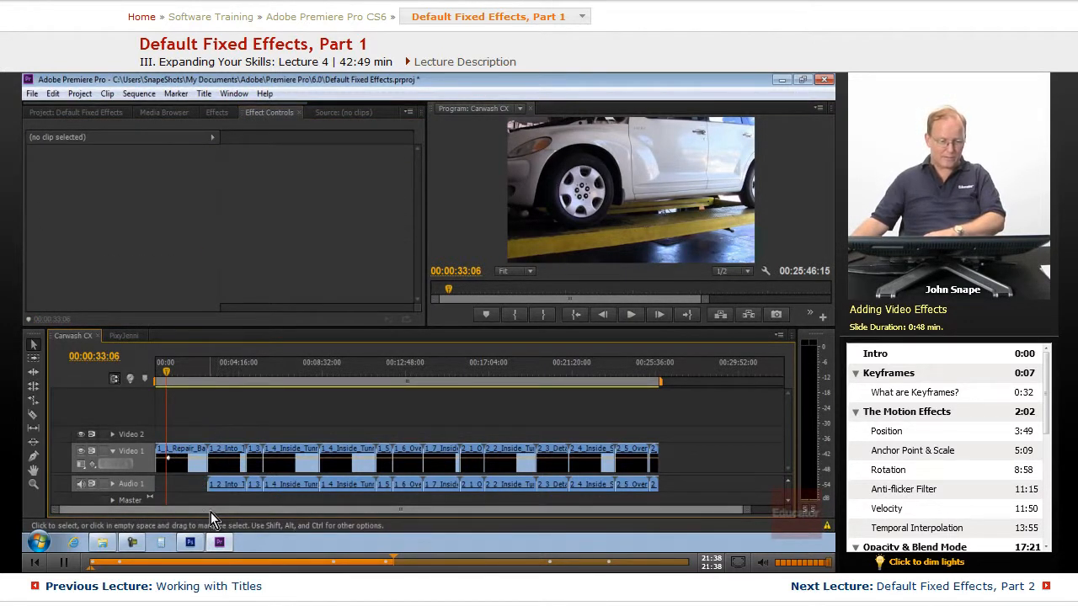
Select the 1_1_Repair_Bay clip on Video 1 and clear all of its keyframes in Effect Controls.
click(174, 451)
click(30, 180)
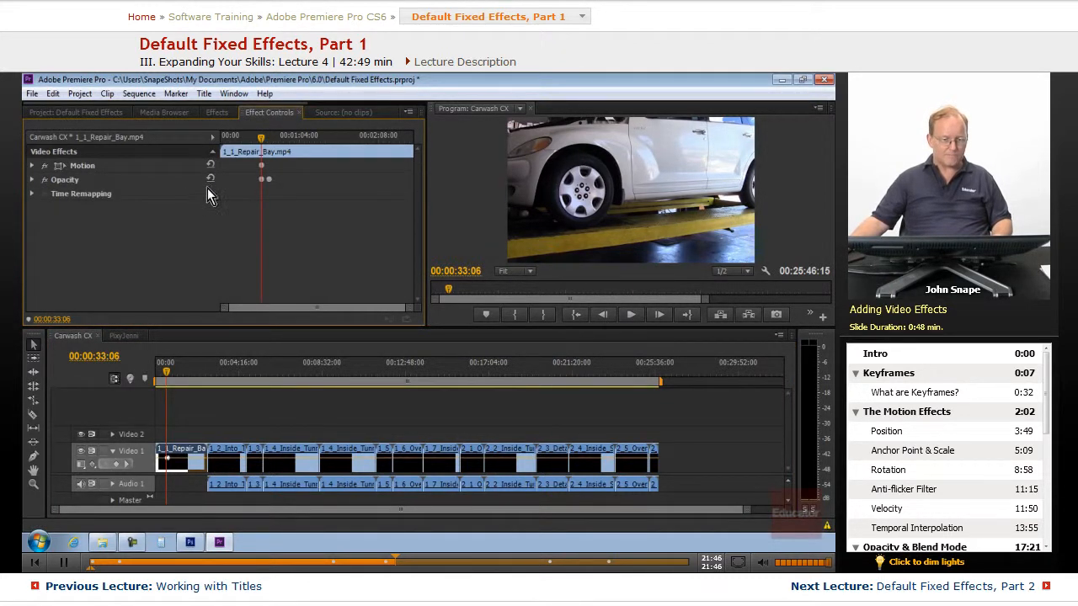
right_click(263, 168)
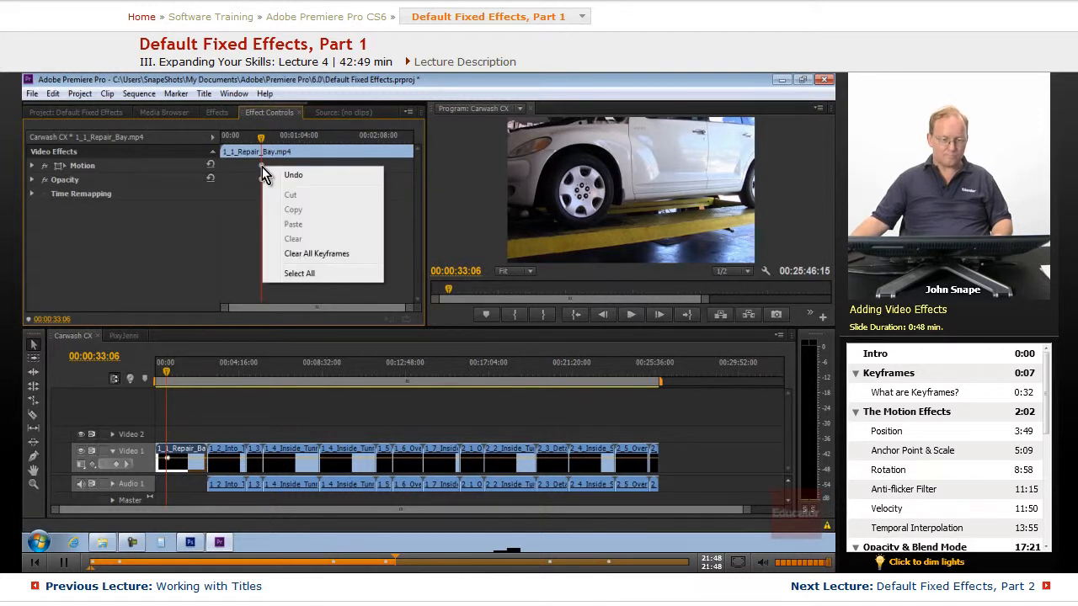
click(349, 251)
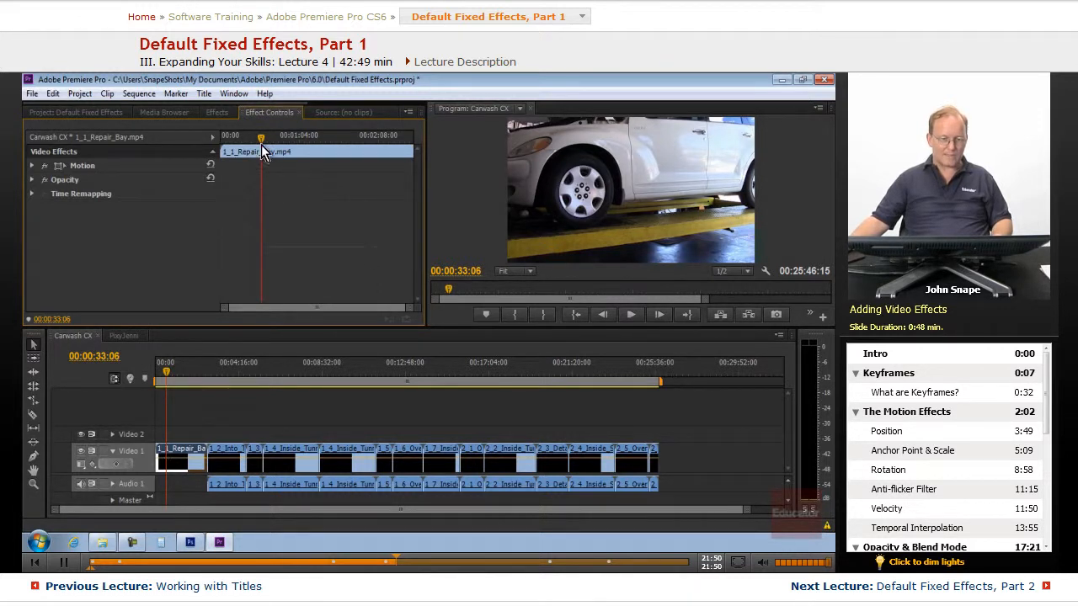
drag(261, 145, 239, 142)
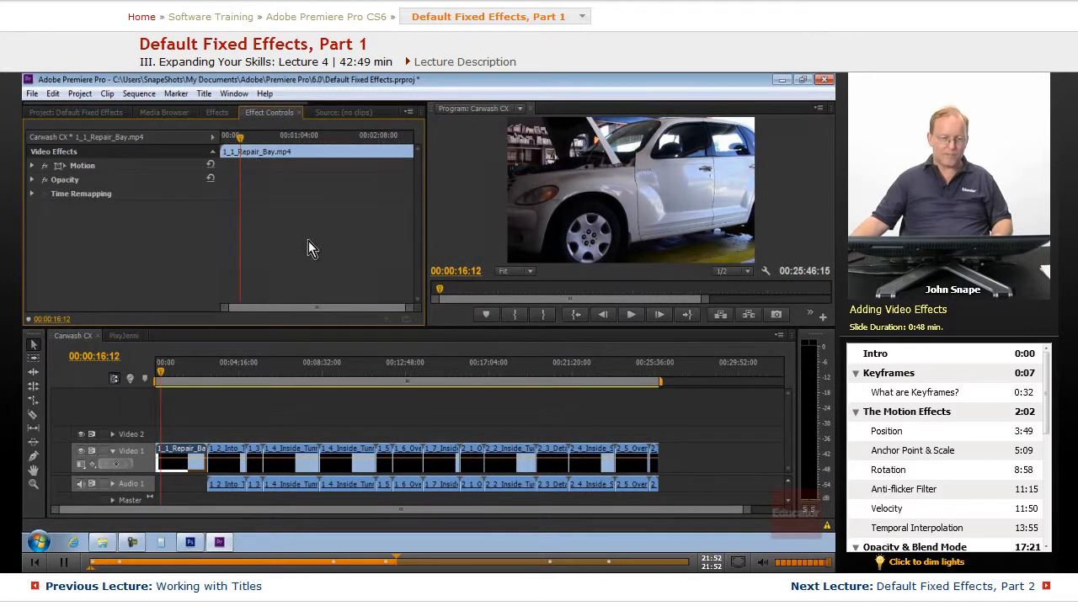
Browse the Video Effects categories in the Effects panel, such as Color Correction.
click(212, 113)
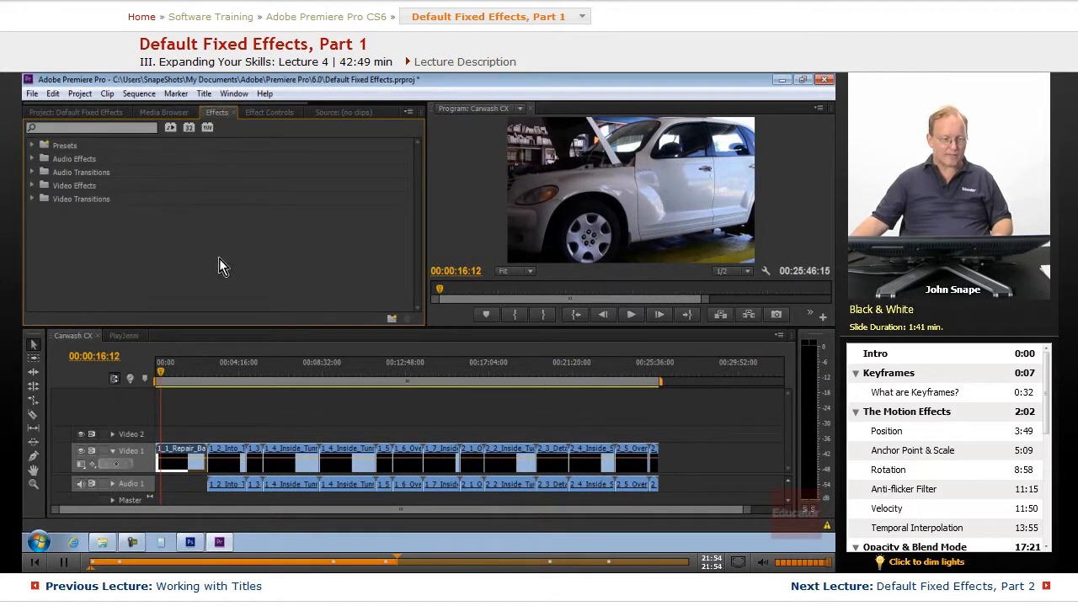
click(33, 186)
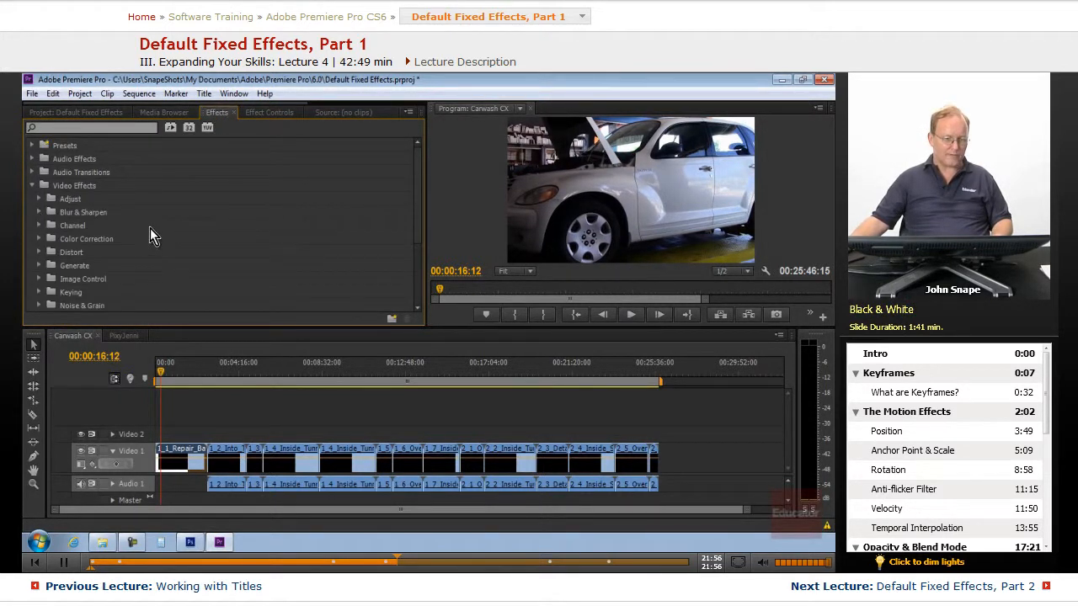
scroll(148, 226, down, 2)
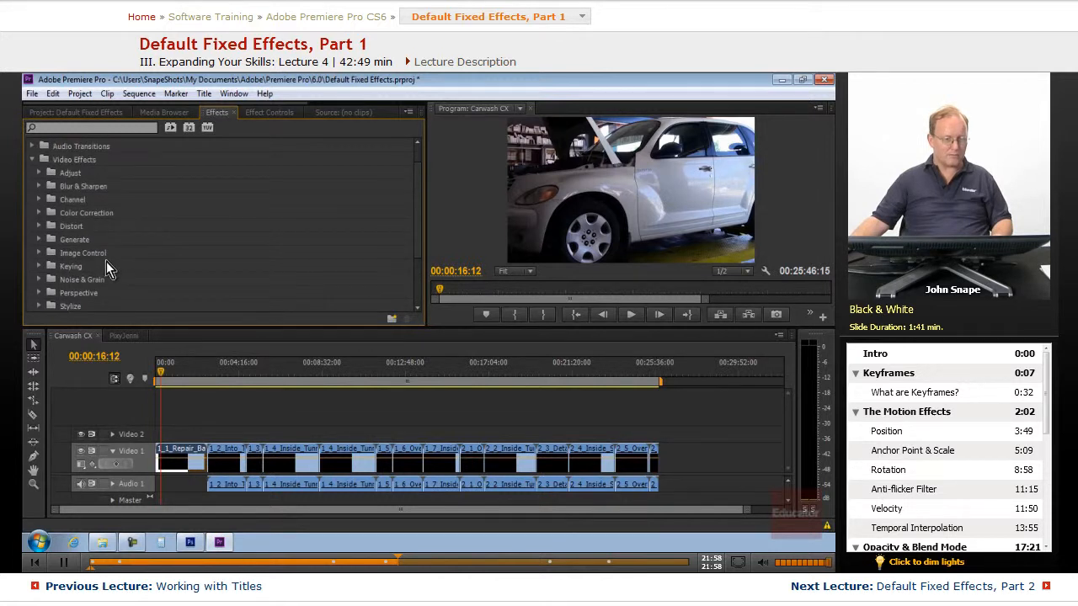
scroll(109, 265, up, 2)
scroll(150, 244, down, 5)
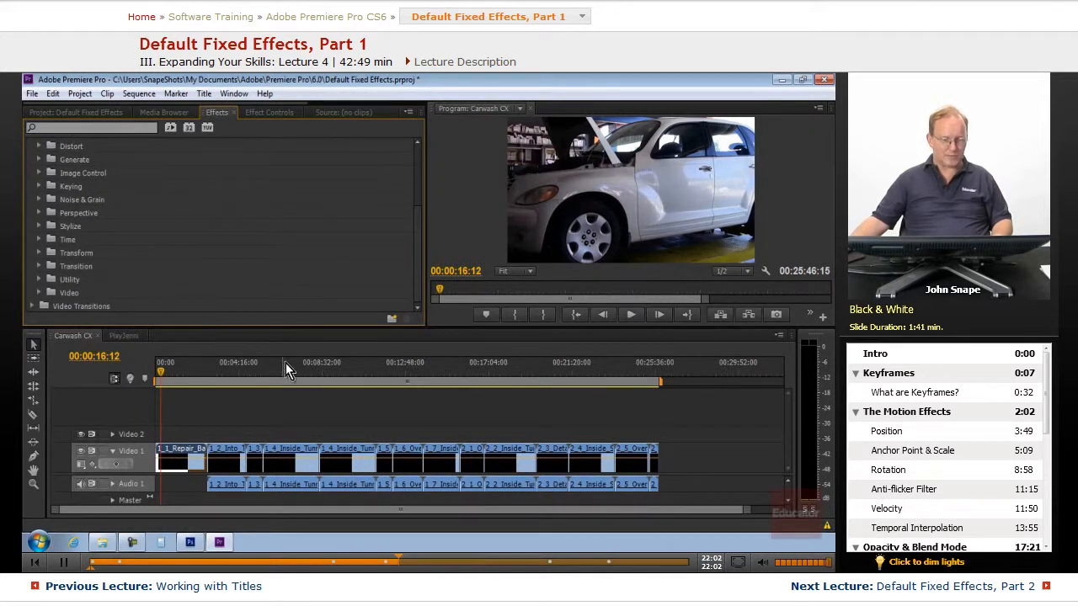
drag(280, 326, 281, 386)
scroll(102, 263, up, 5)
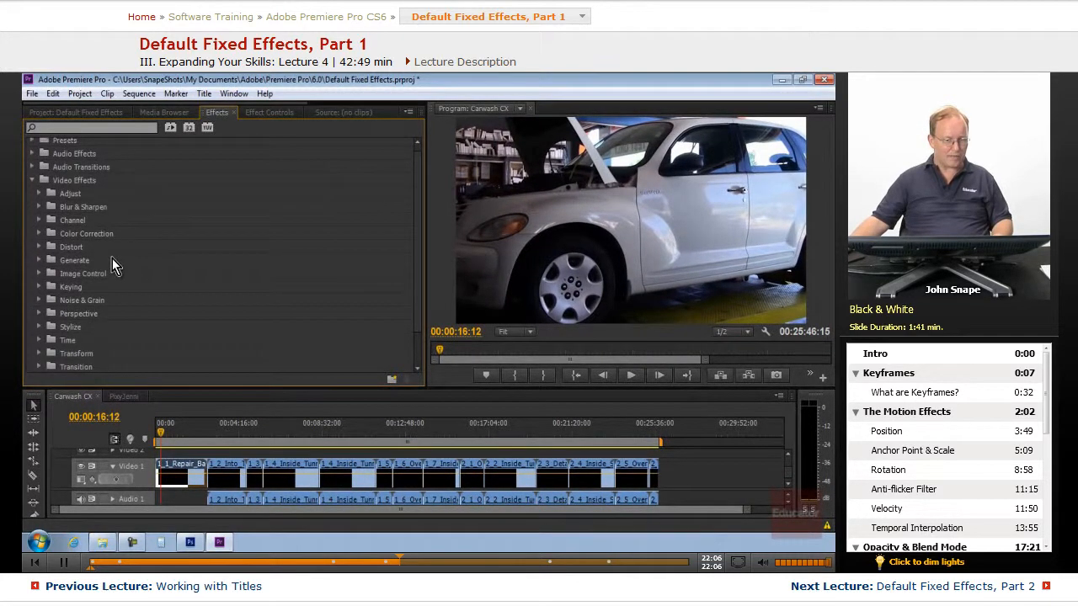
scroll(112, 265, down, 1)
click(39, 219)
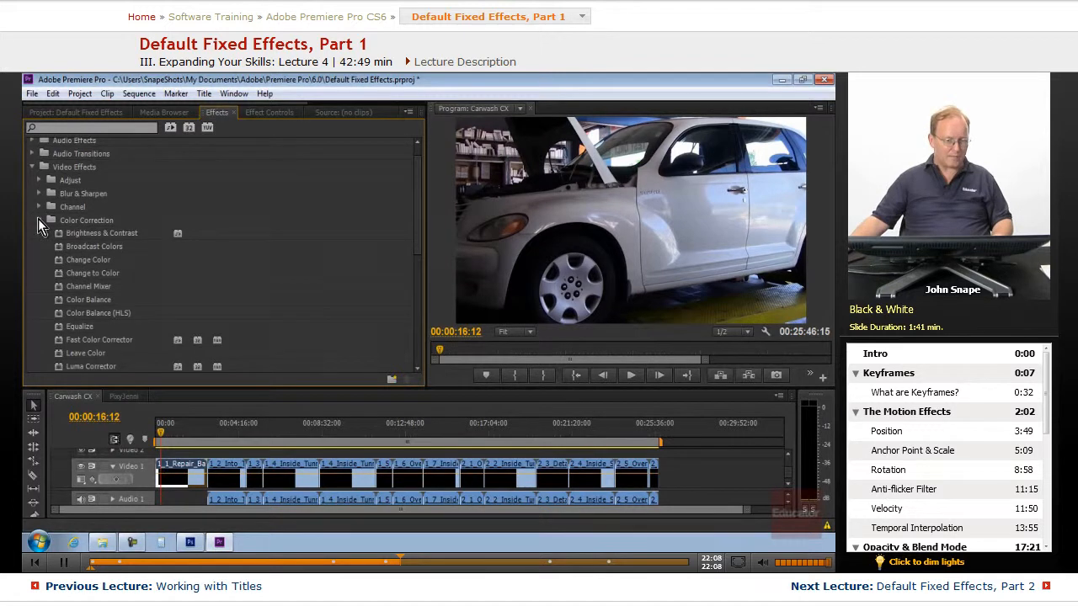
click(39, 220)
scroll(112, 265, up, 1)
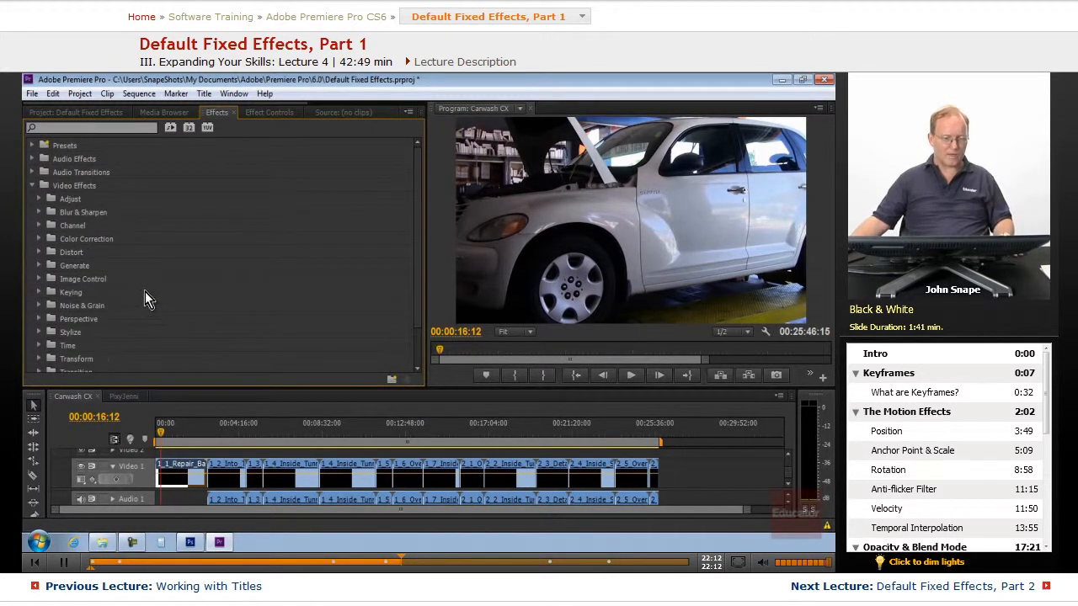
Search the effects for "black" and apply the Black & White effect to the 1_1_Repair_Bay clip.
click(85, 128)
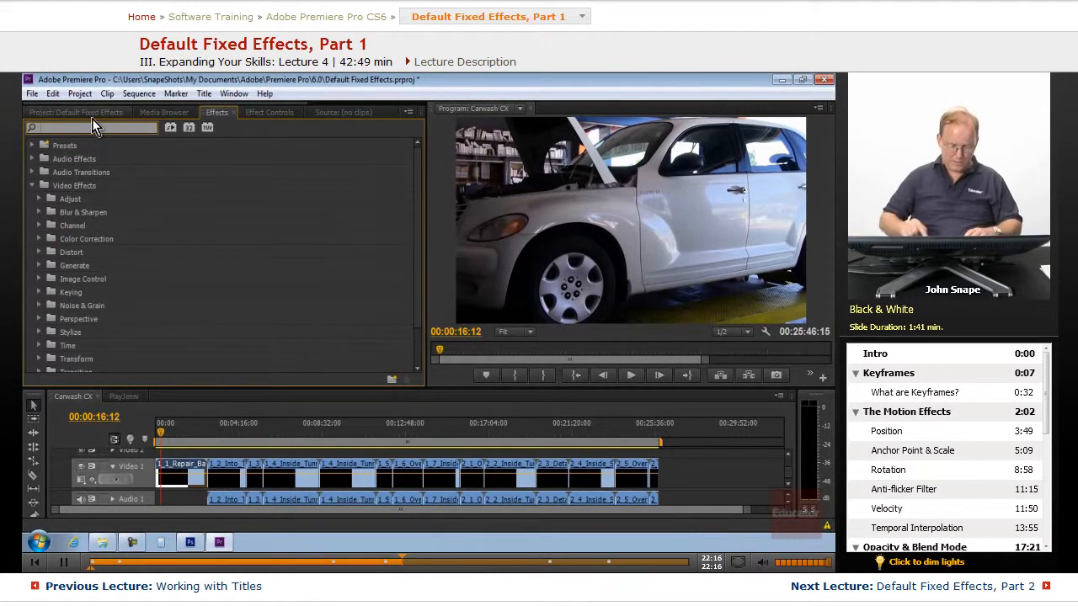
text(black)
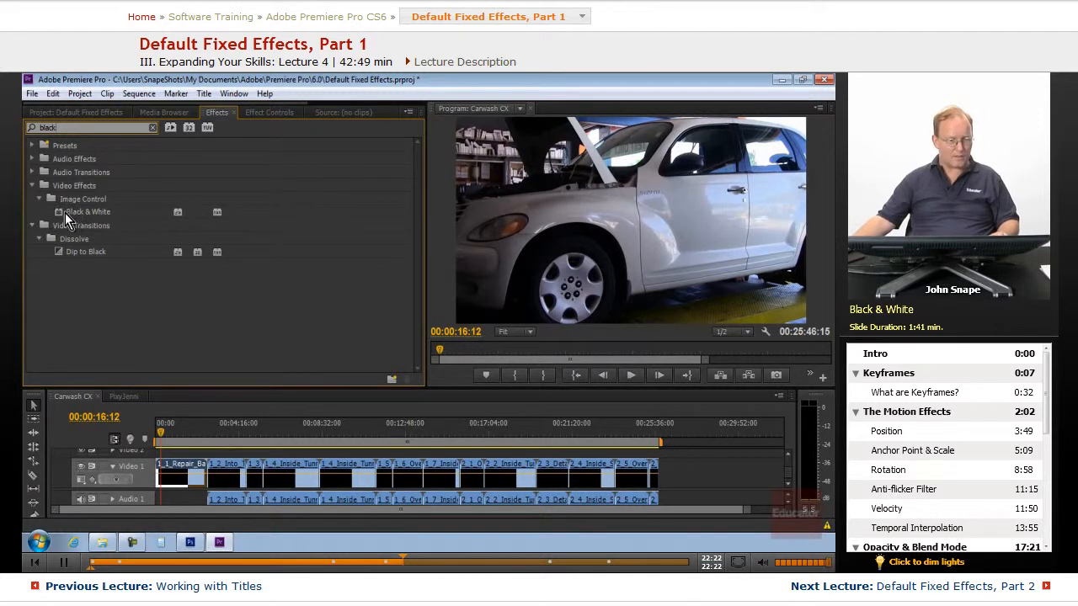
drag(59, 211, 203, 476)
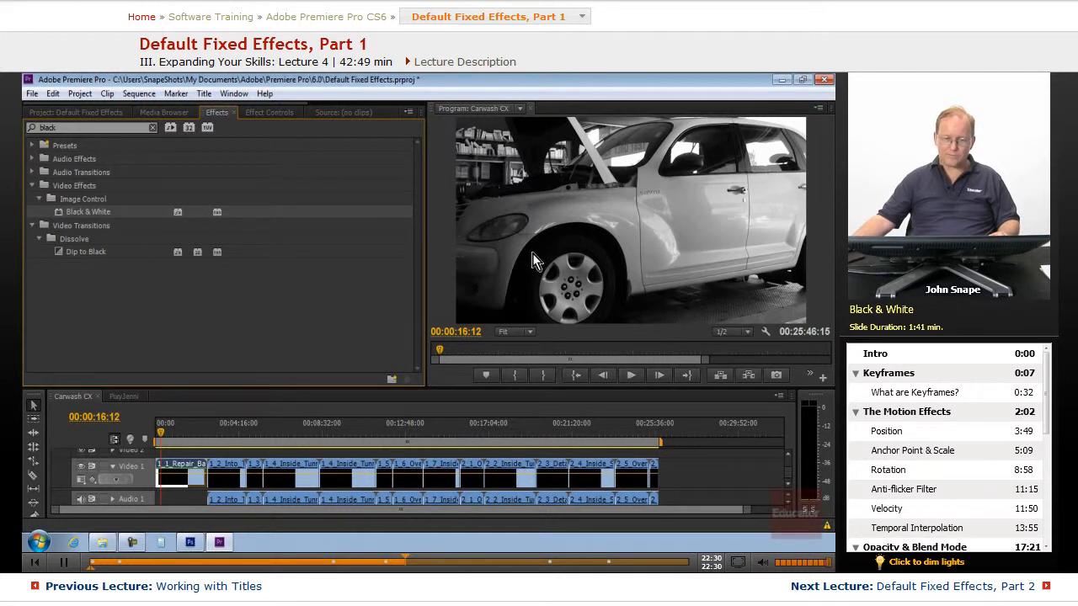
In Effect Controls, go to the clip's first frame, expand Motion and add a Position keyframe.
click(254, 113)
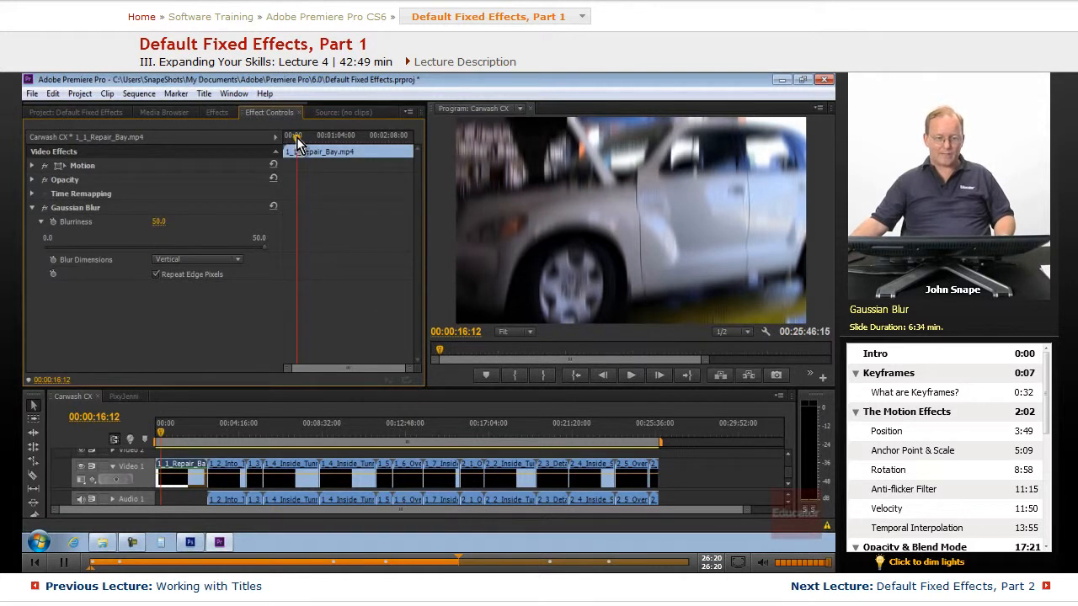
drag(296, 138, 278, 138)
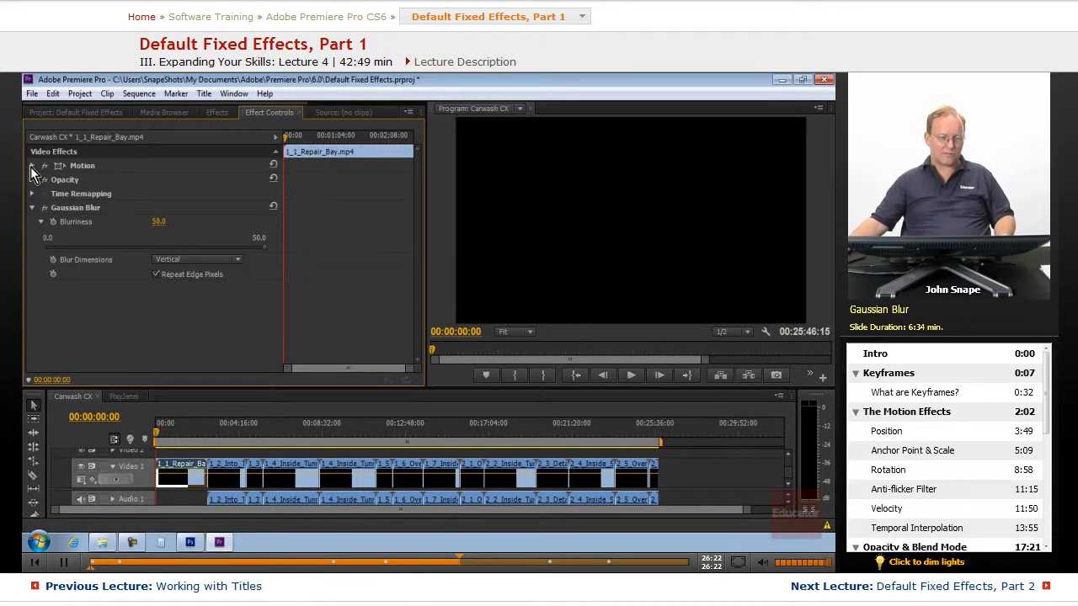
click(32, 166)
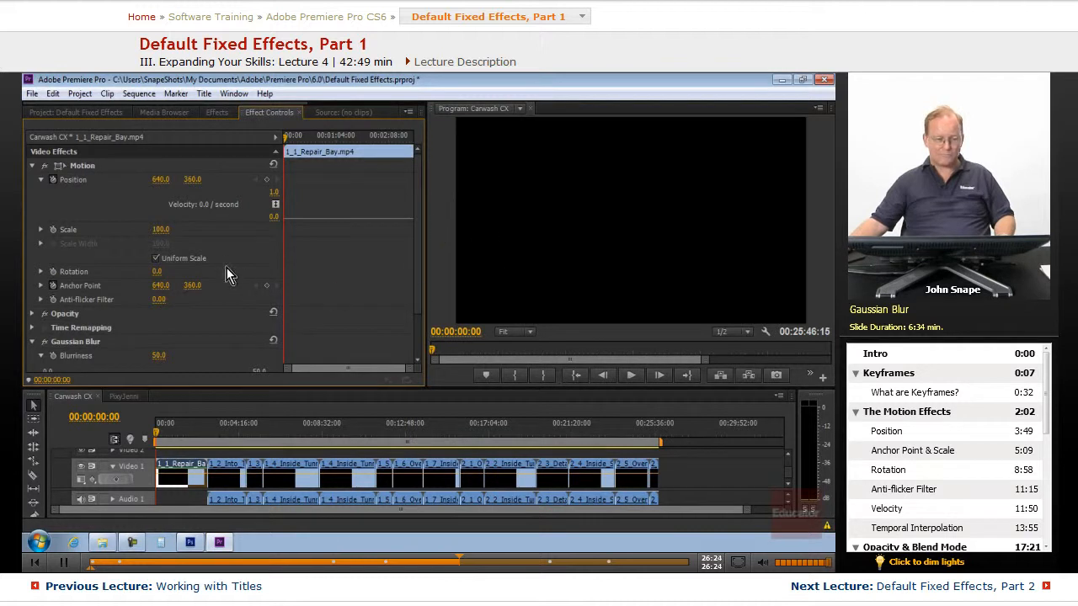
drag(158, 433, 153, 433)
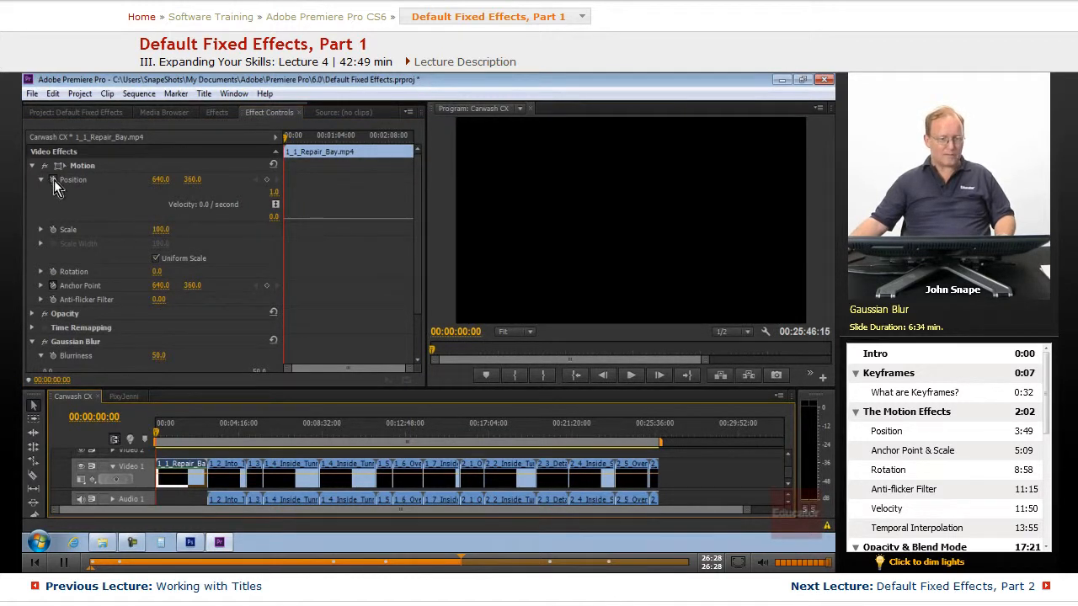
click(267, 179)
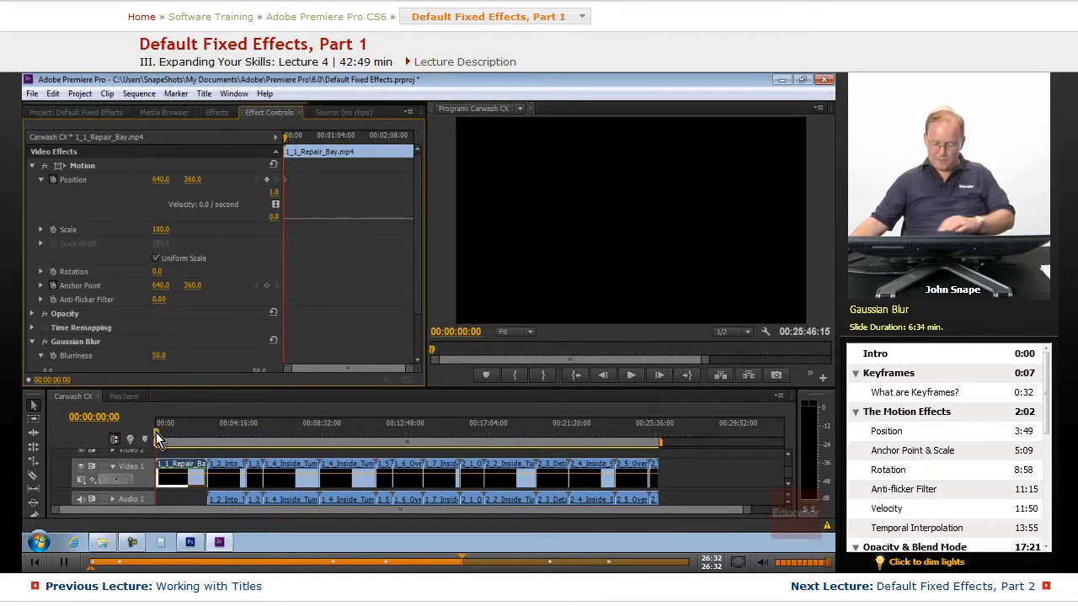
Move the playhead to 00:00:01:29 and add a second Position keyframe.
key(Right)
key(Right)
key(Right)
key(Right)
key(Right)
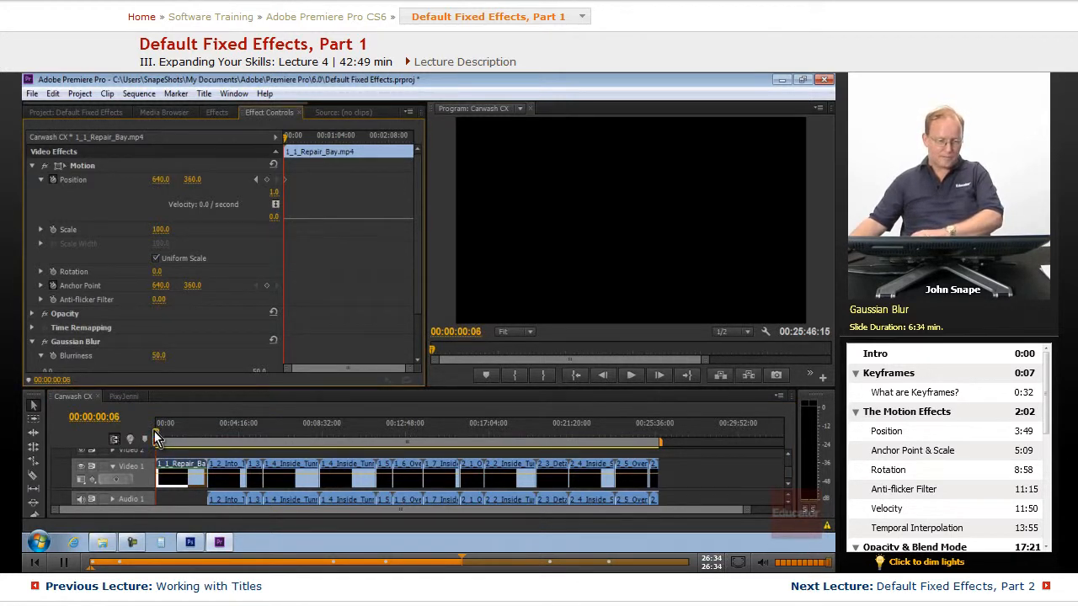
drag(154, 431, 155, 431)
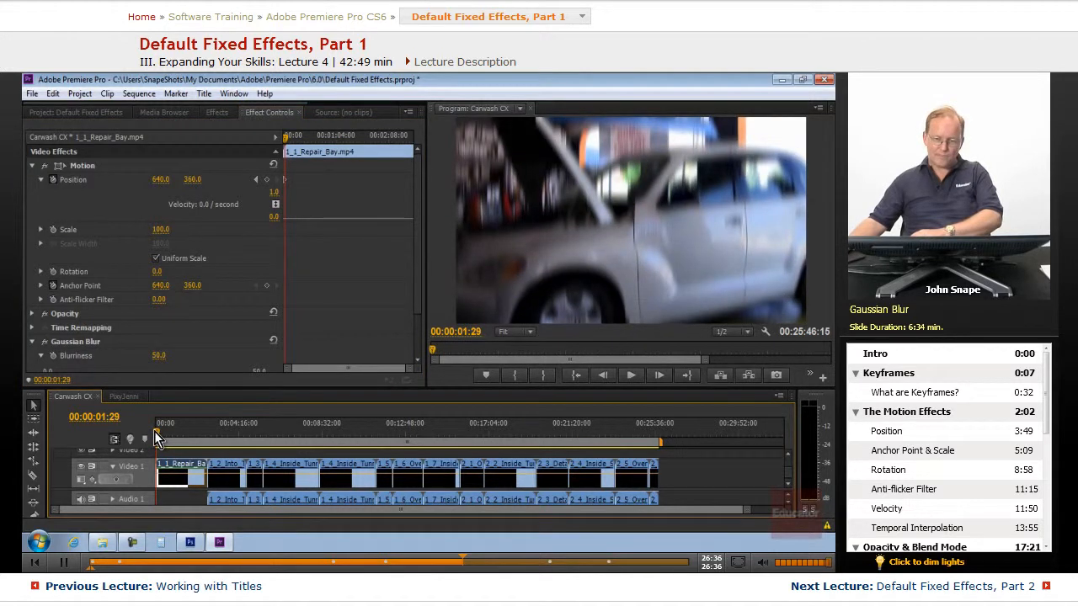
click(267, 180)
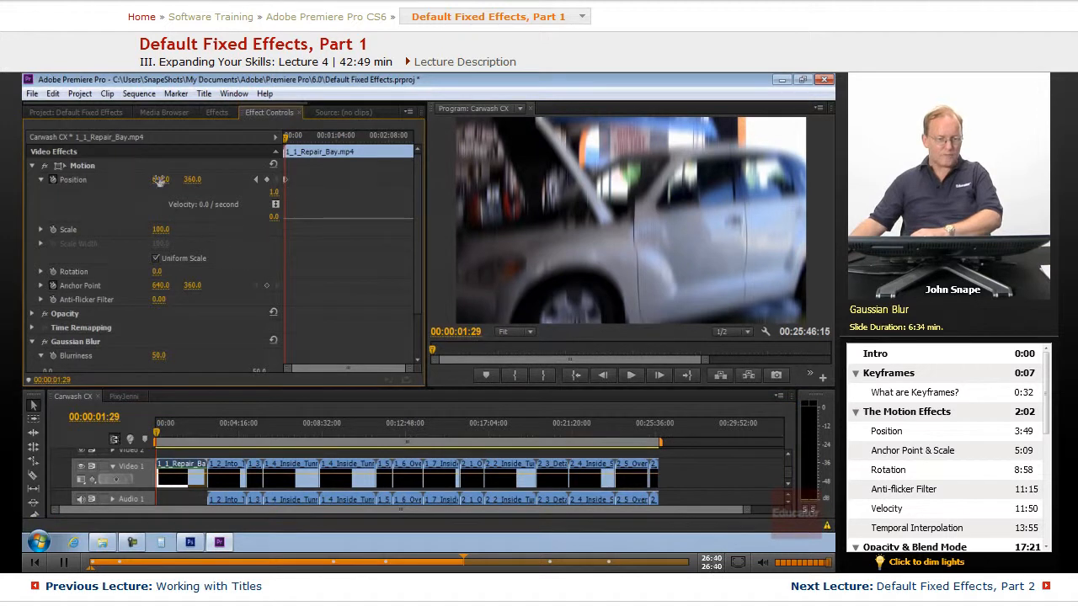
Set the Position at the second keyframe to 640 by -365.
drag(163, 182, 201, 181)
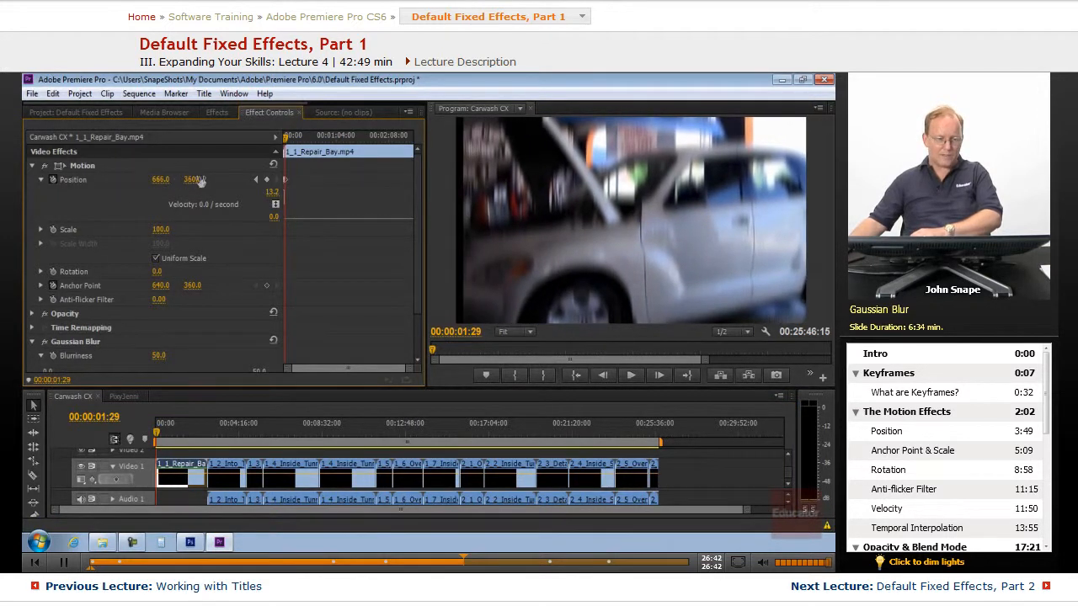
click(158, 182)
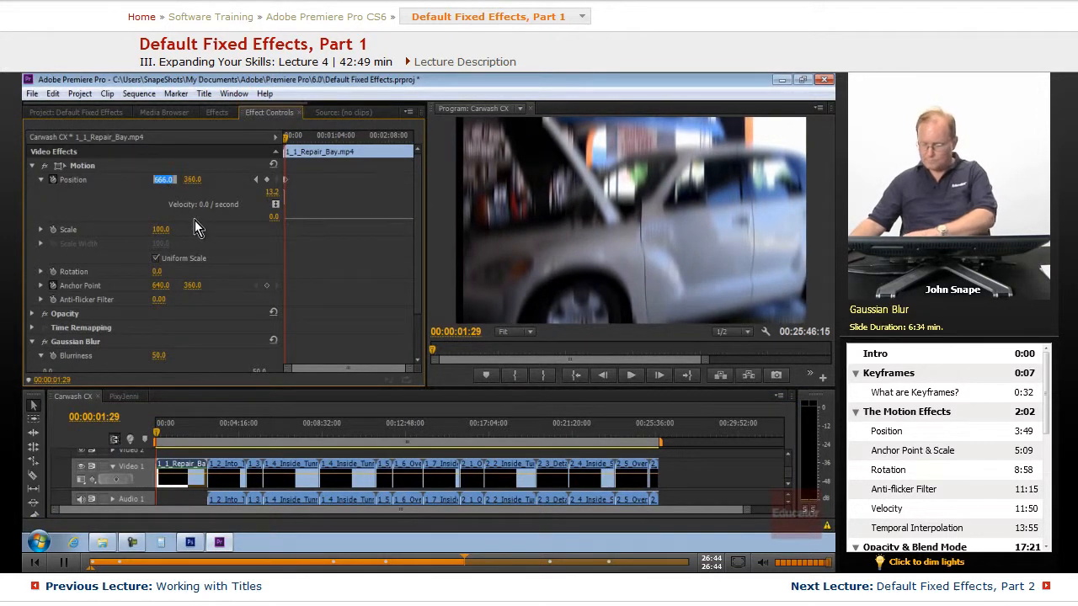
text(640)
key(Tab)
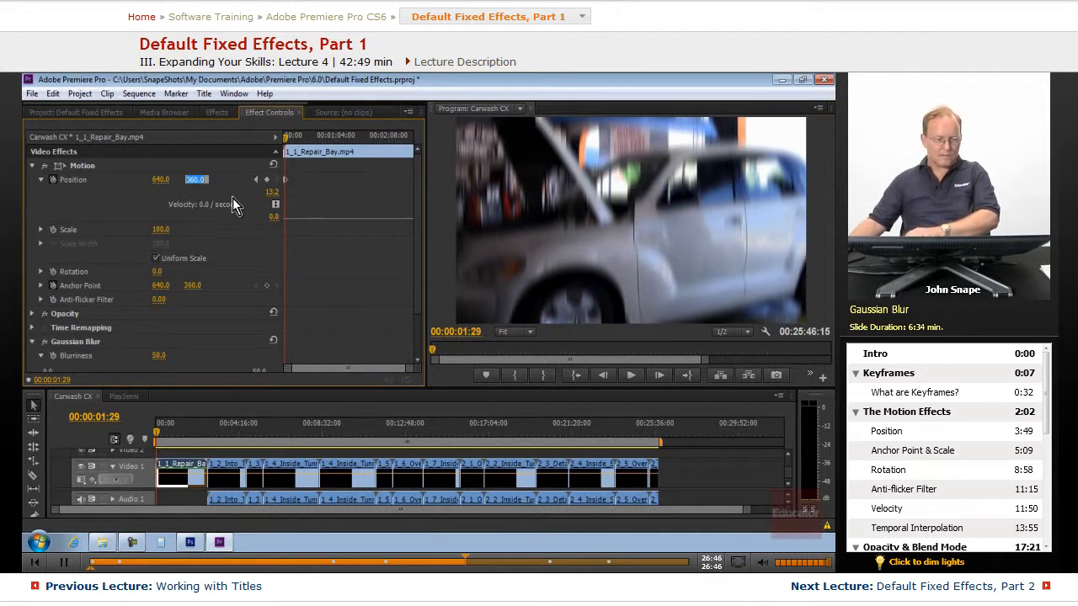
click(225, 187)
drag(204, 183, 47, 181)
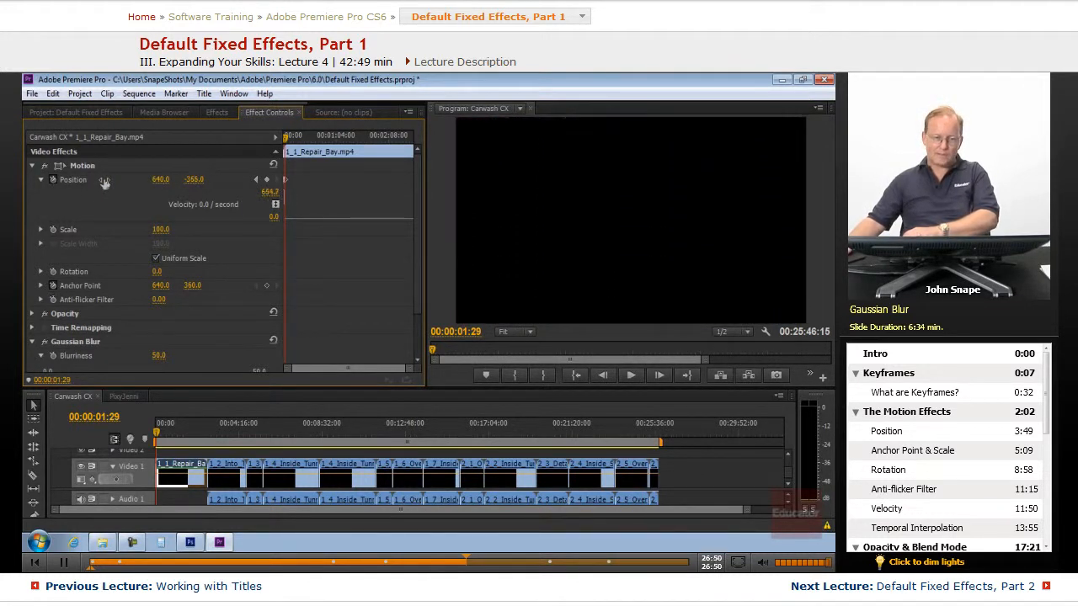
Turn on keyframing for the Gaussian Blur Blurriness at 50.0 at the current time.
drag(414, 194, 428, 306)
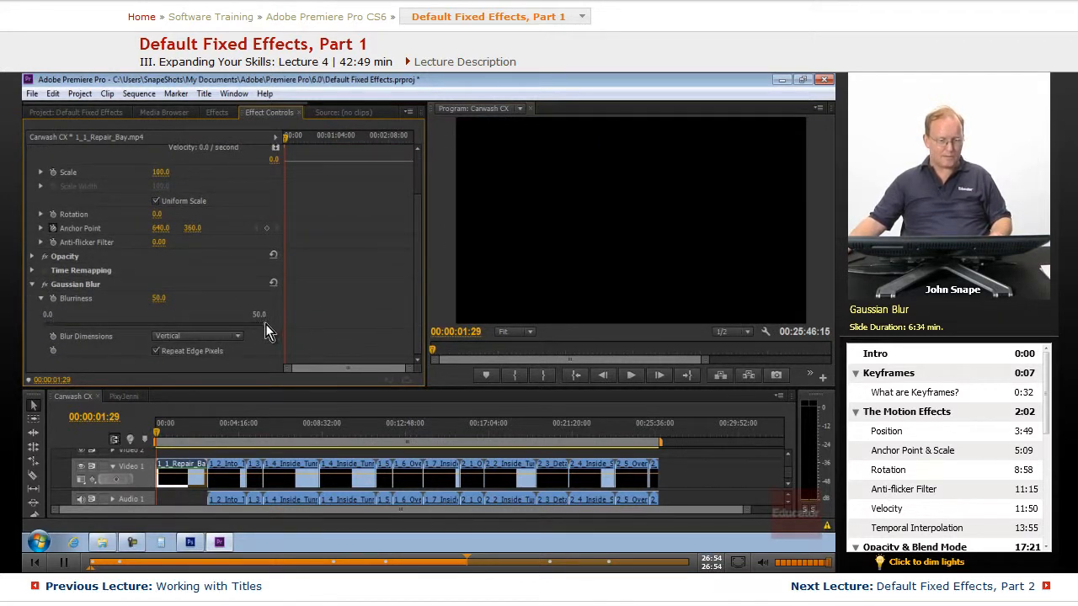
click(52, 299)
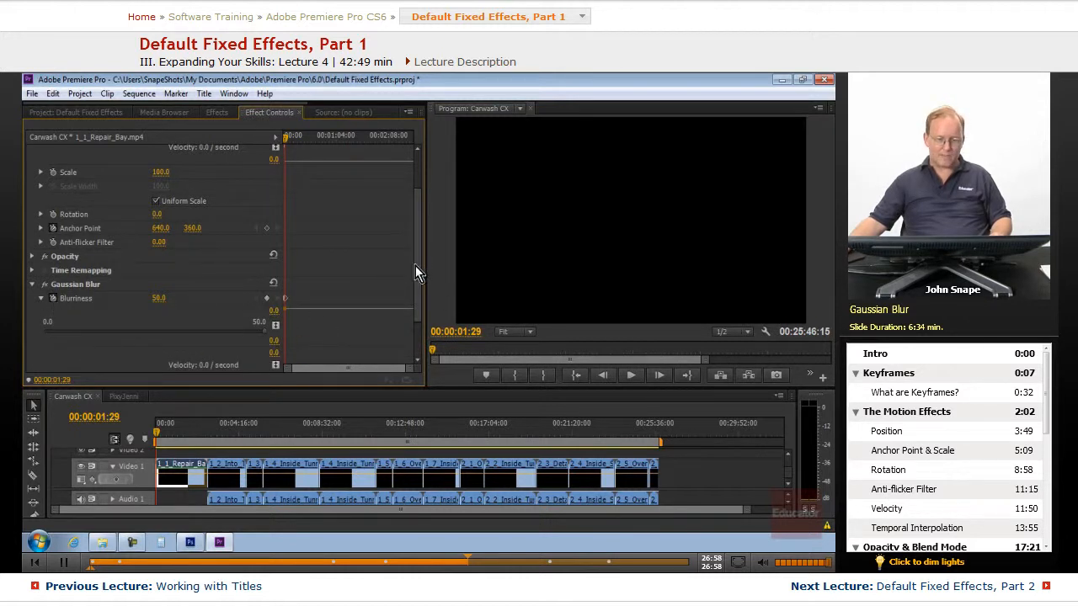
drag(417, 269, 418, 315)
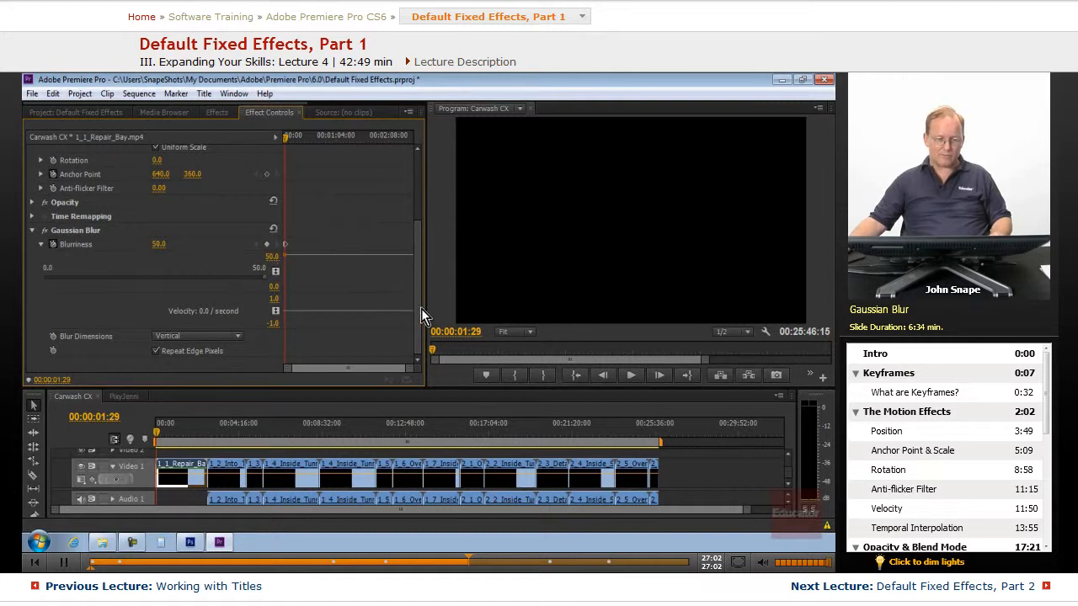
drag(421, 309, 421, 301)
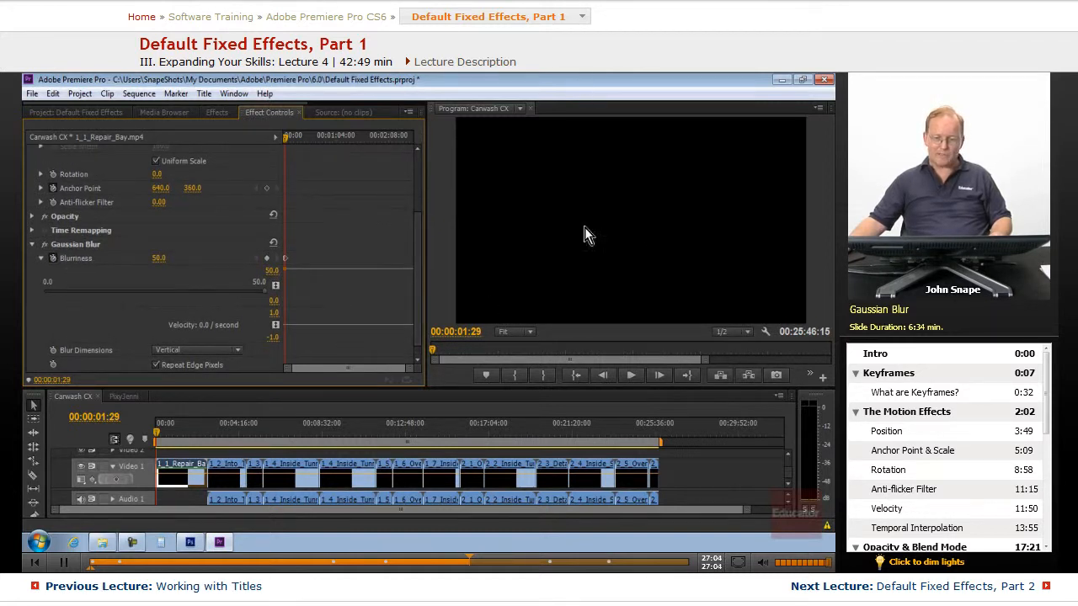
Scroll back to the Motion properties and scrub the playhead forward to review the keyframes.
scroll(423, 286, up, 3)
scroll(423, 245, up, 1)
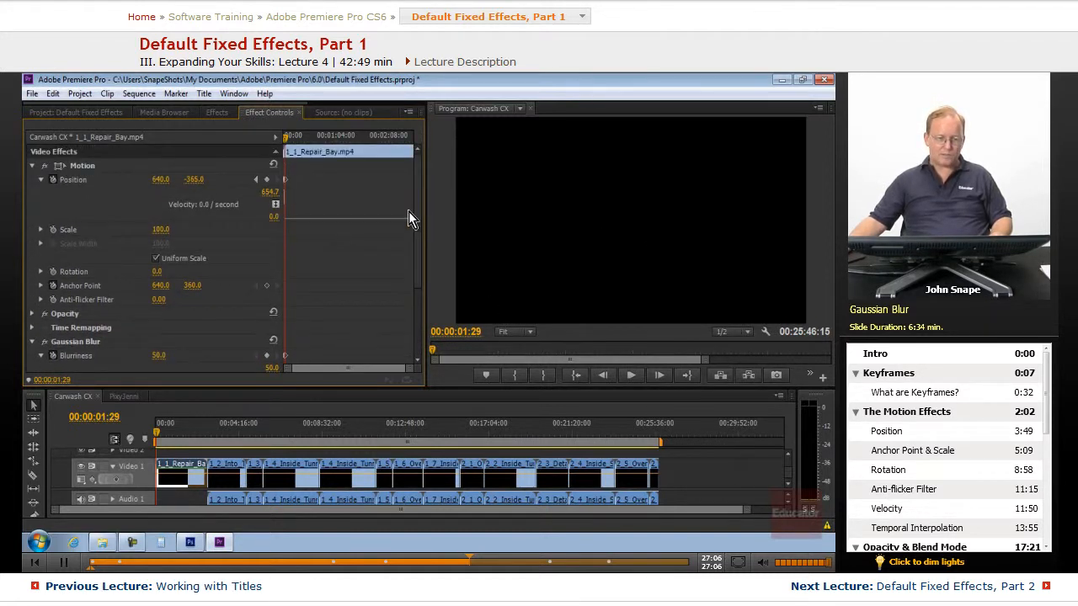
drag(292, 139, 311, 140)
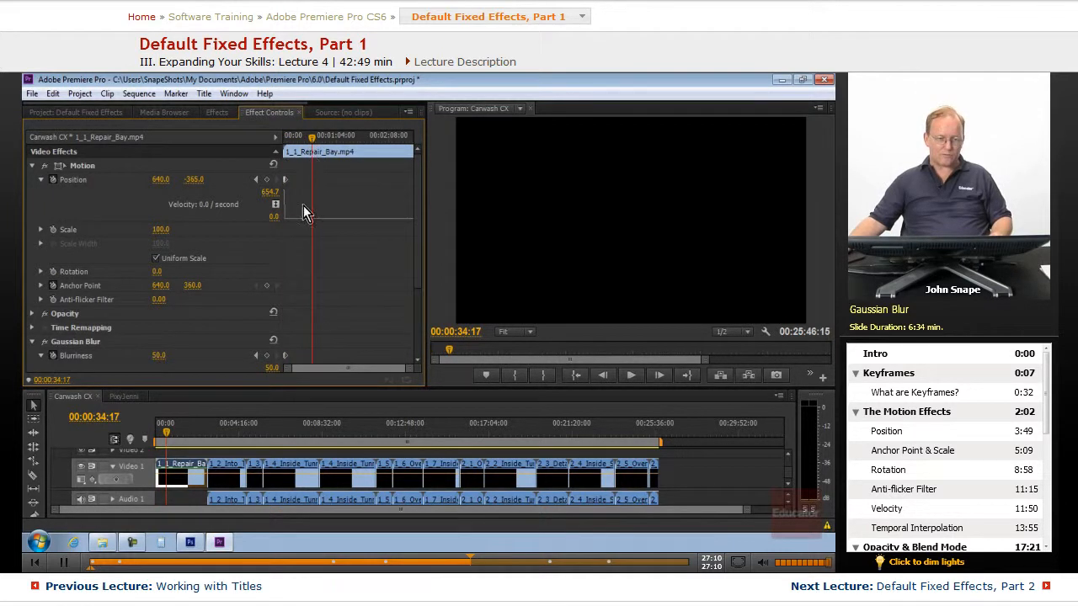
Add a Position keyframe and set its vertical position to 393.
click(266, 187)
drag(193, 181, 689, 251)
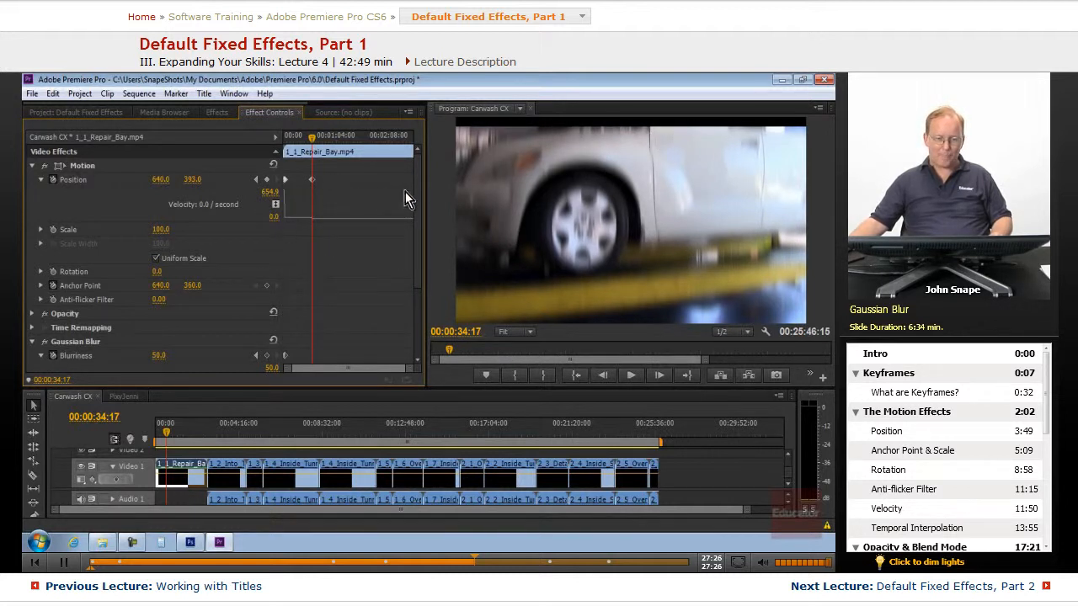
Nudge the playhead slightly forward and set the Position's vertical value to 360.
drag(419, 166, 429, 236)
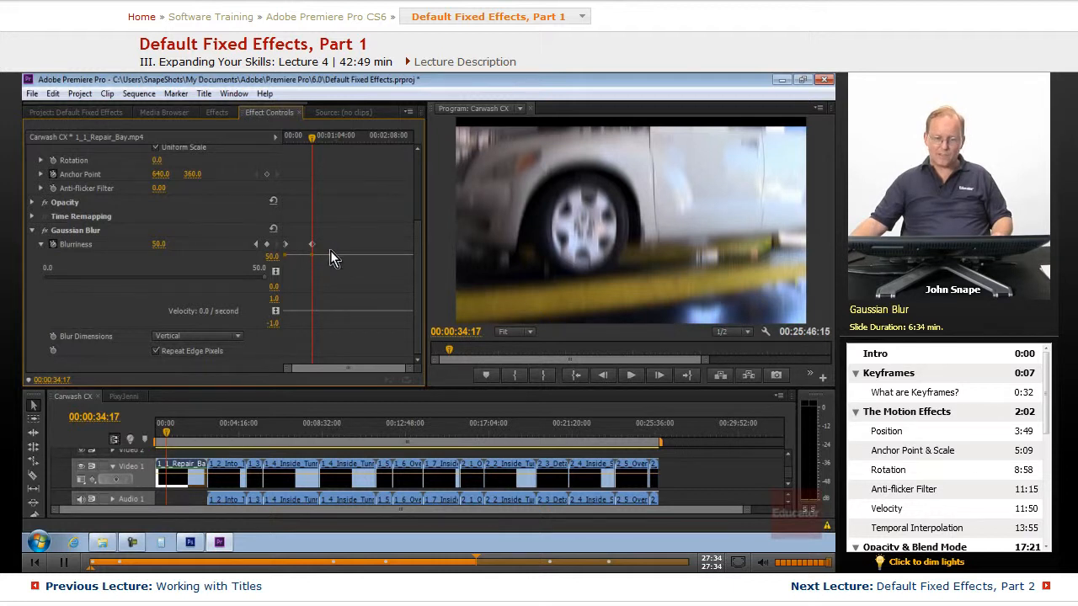
scroll(421, 317, up, 3)
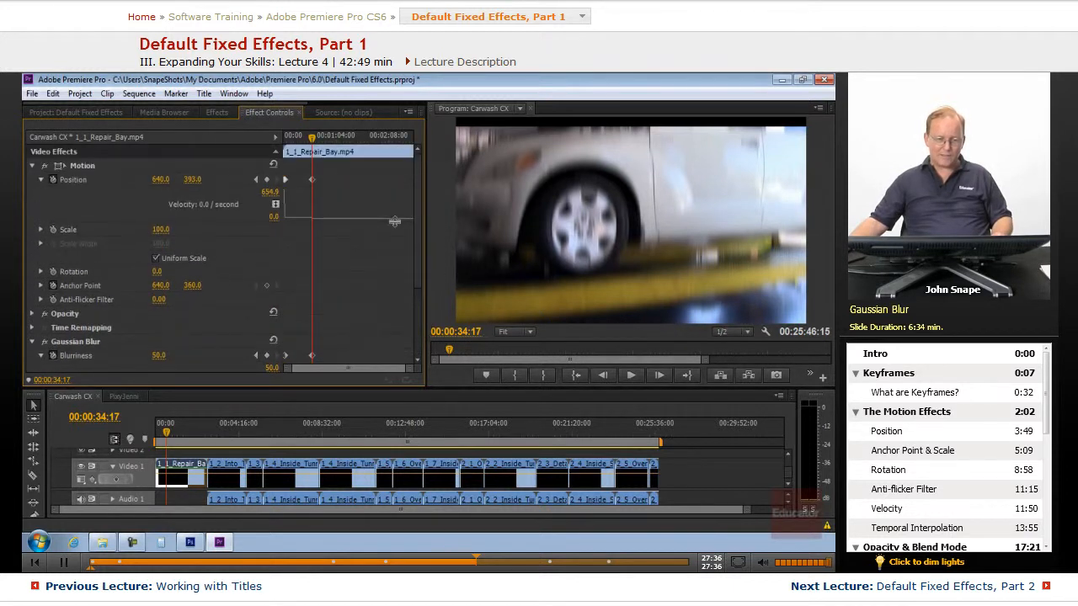
drag(312, 142, 314, 143)
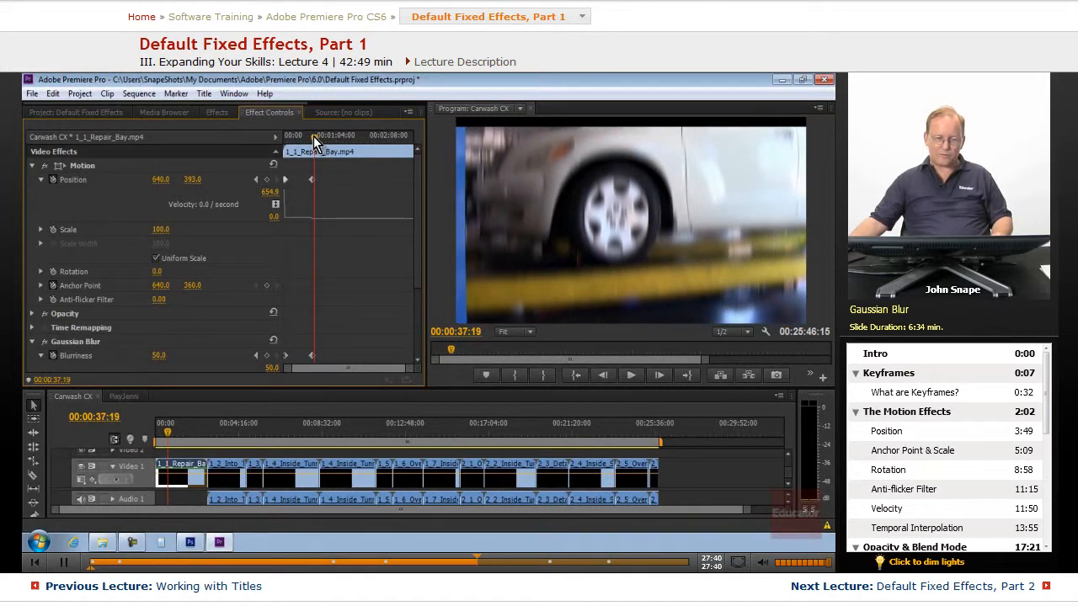
drag(195, 182, 139, 188)
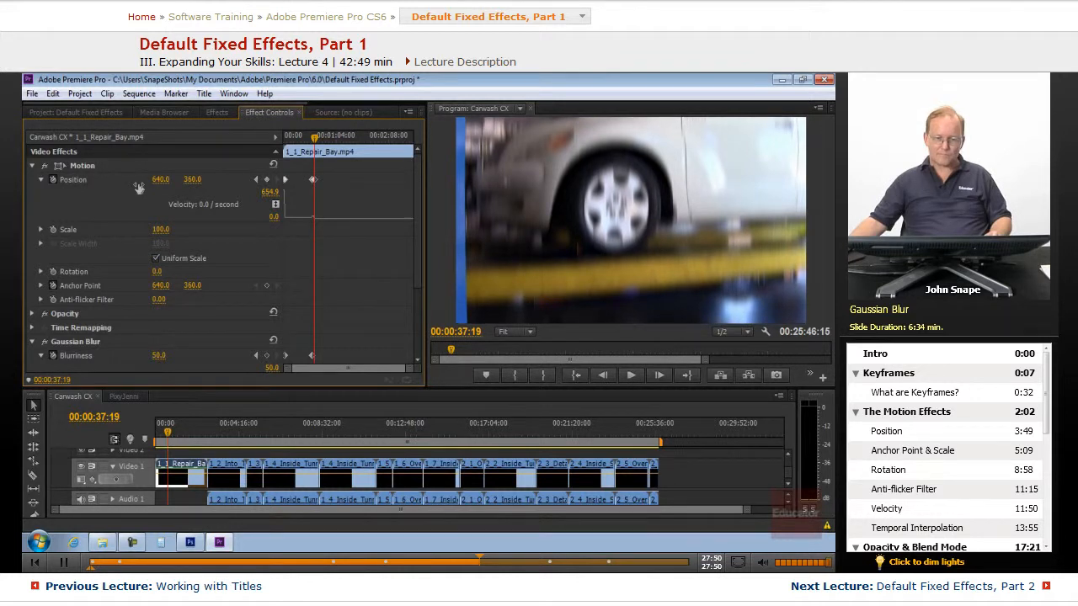
Set the Gaussian Blur Blurriness to 0.0 at the current time.
drag(417, 192, 417, 263)
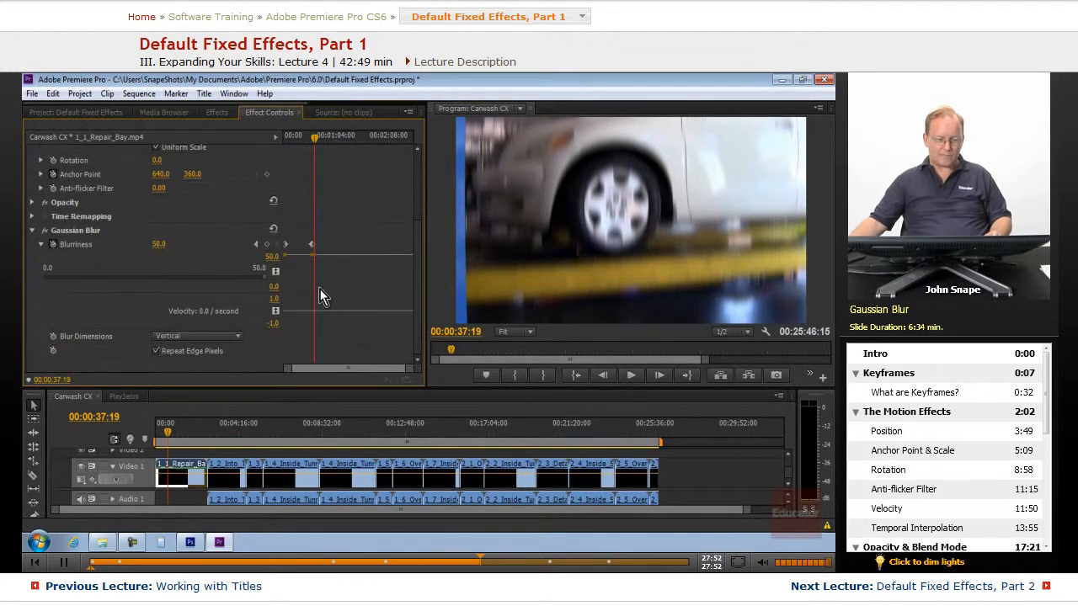
drag(264, 280, 79, 280)
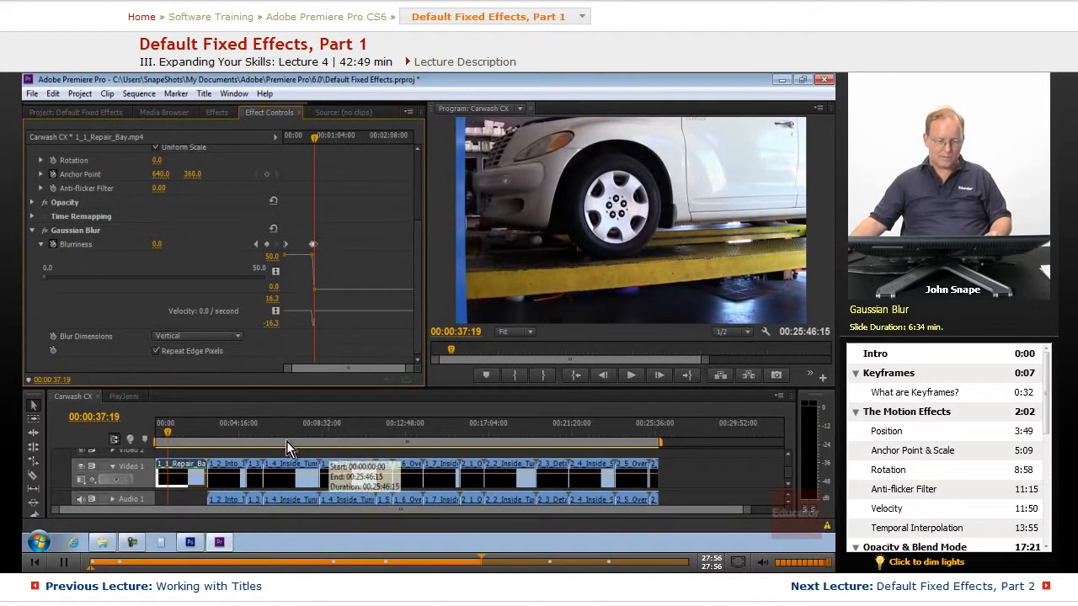
Return the sequence playhead to the clip's start and play back the blur and position animation.
drag(167, 432, 156, 435)
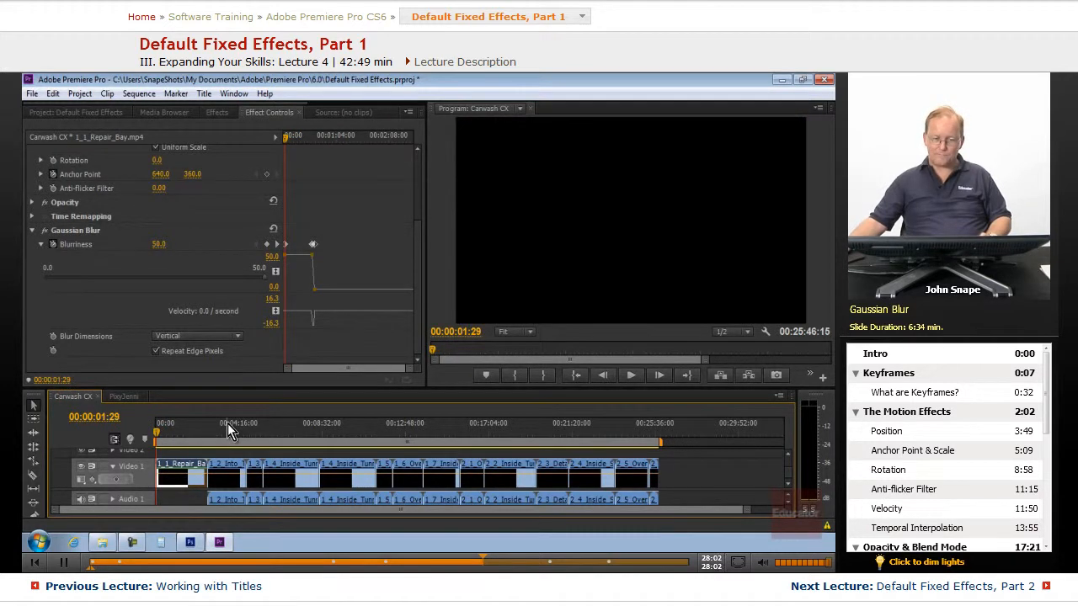
key(space)
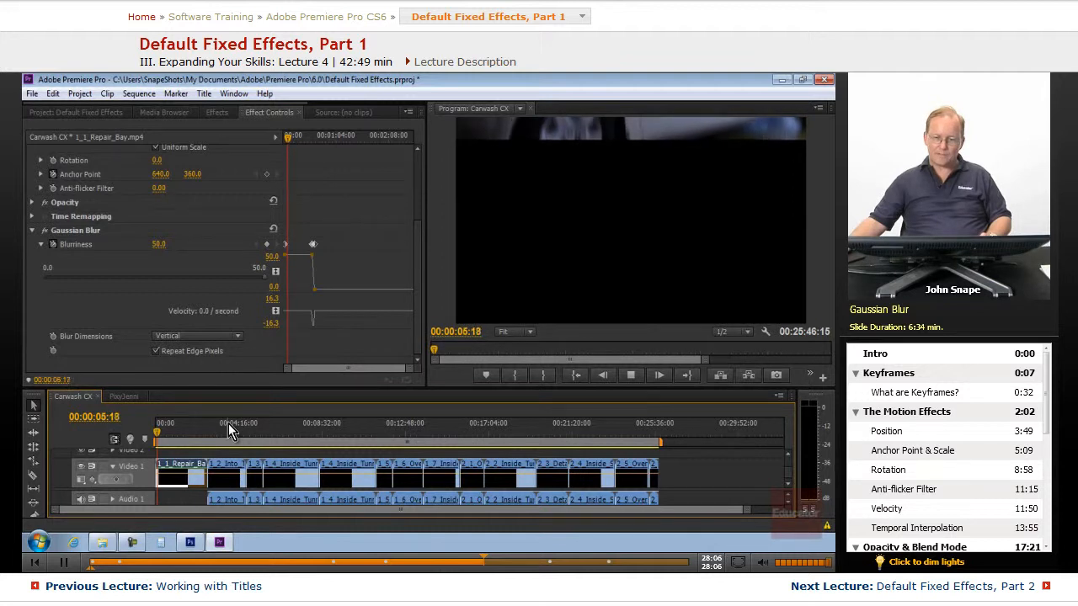
key(space)
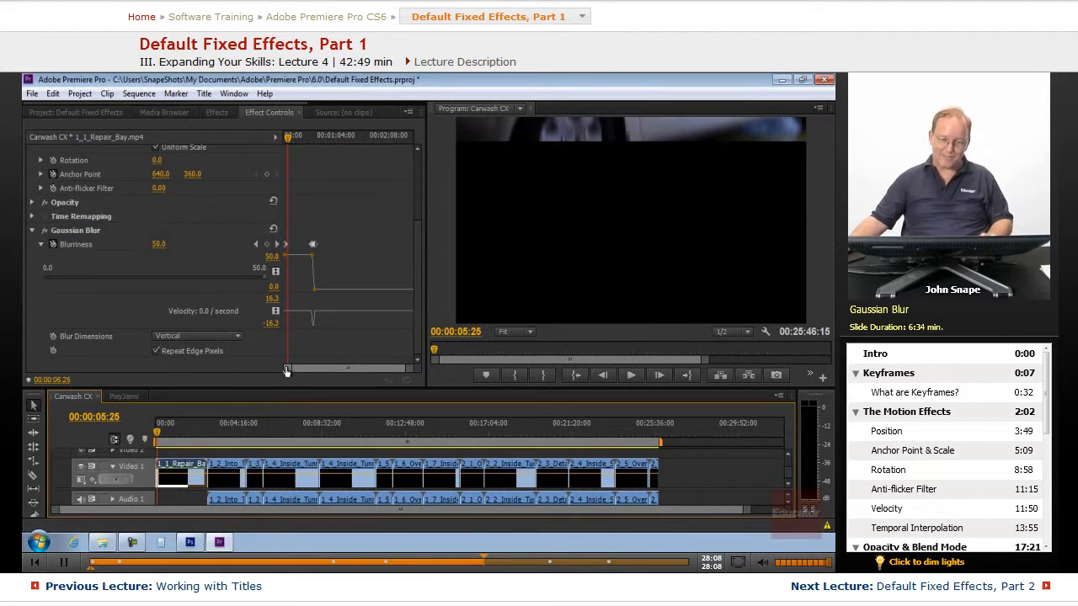
scroll(341, 257, up, 4)
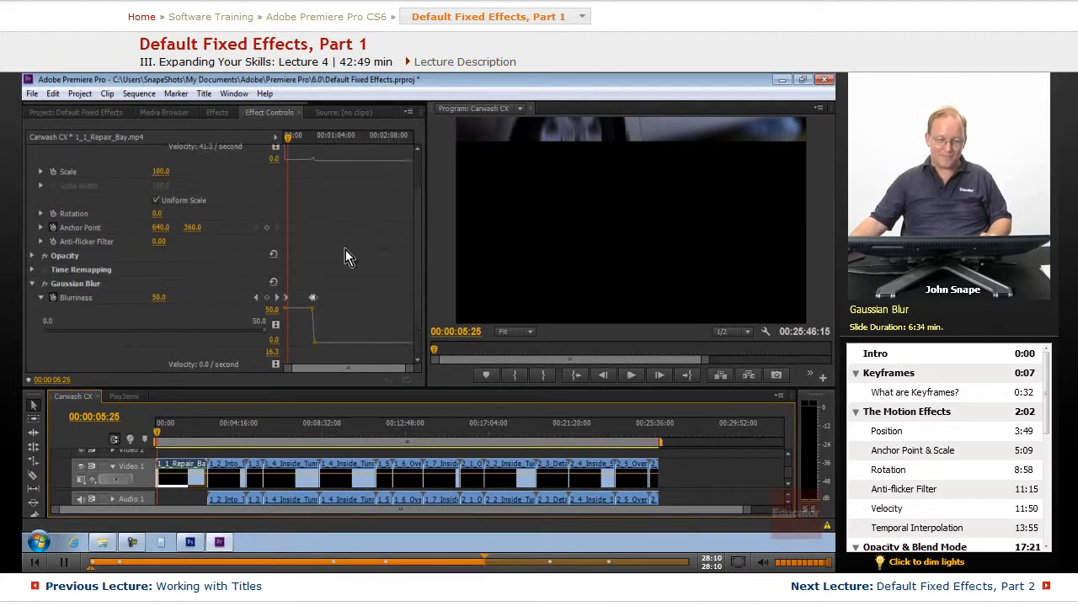
scroll(345, 249, up, 1)
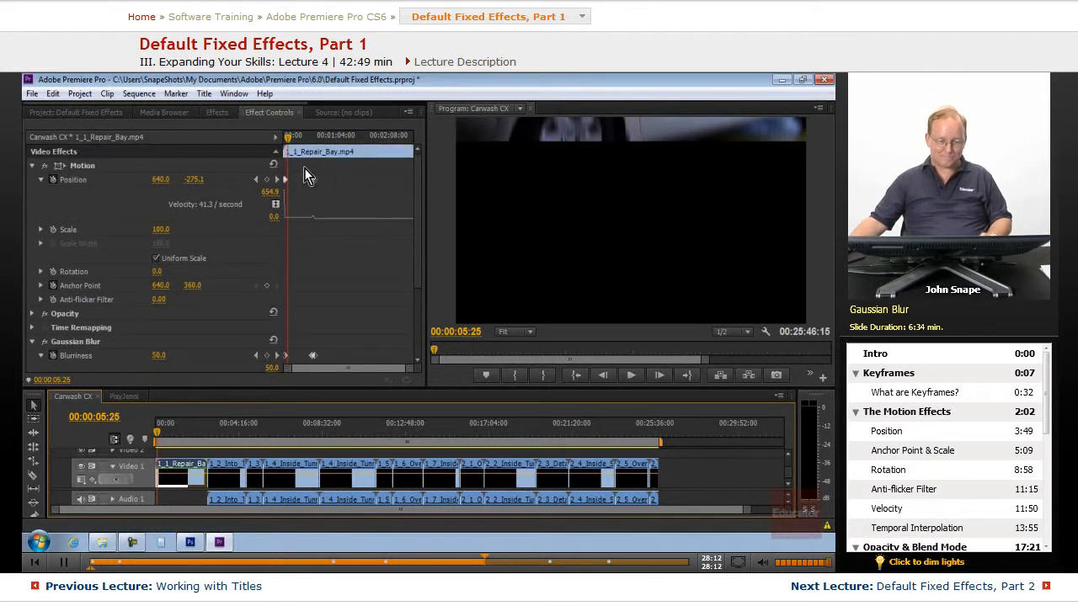
Select the last Position and Blurriness keyframes, drag them earlier, and play back from the start.
drag(301, 170, 332, 346)
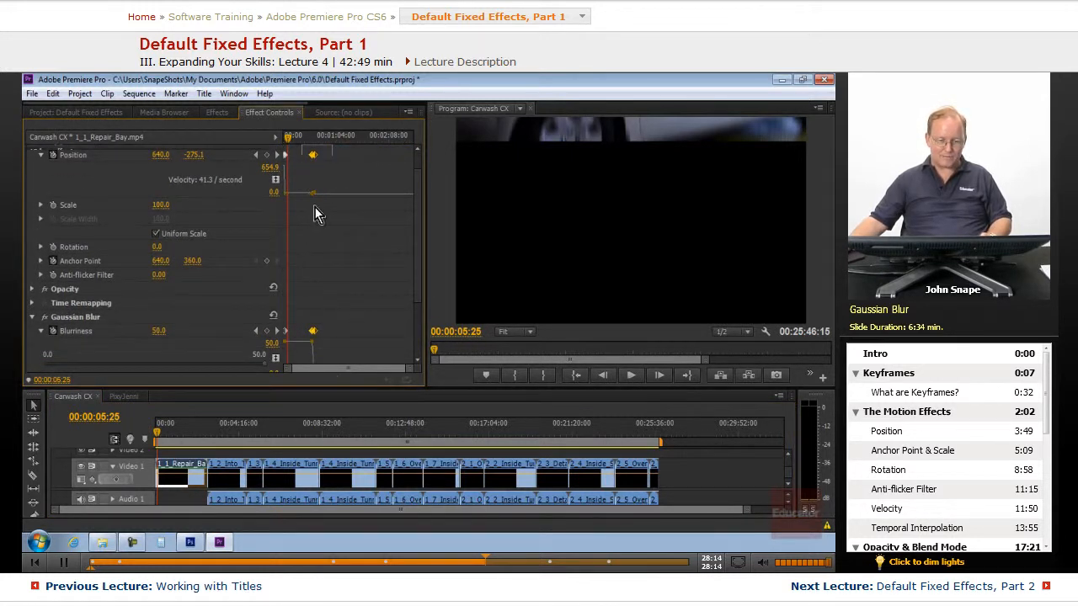
drag(318, 158, 295, 164)
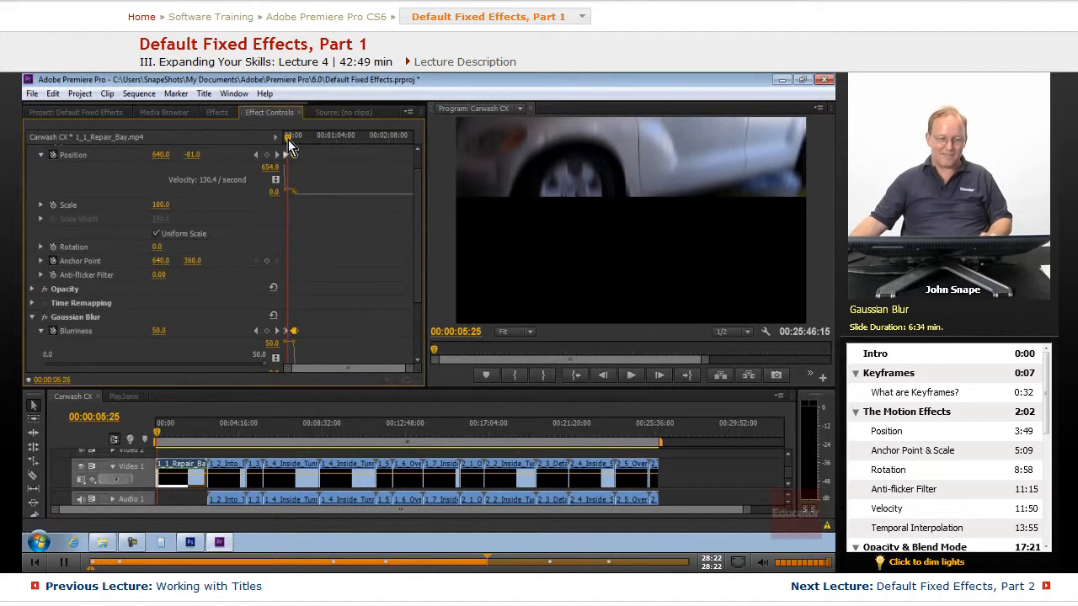
click(288, 140)
key(space)
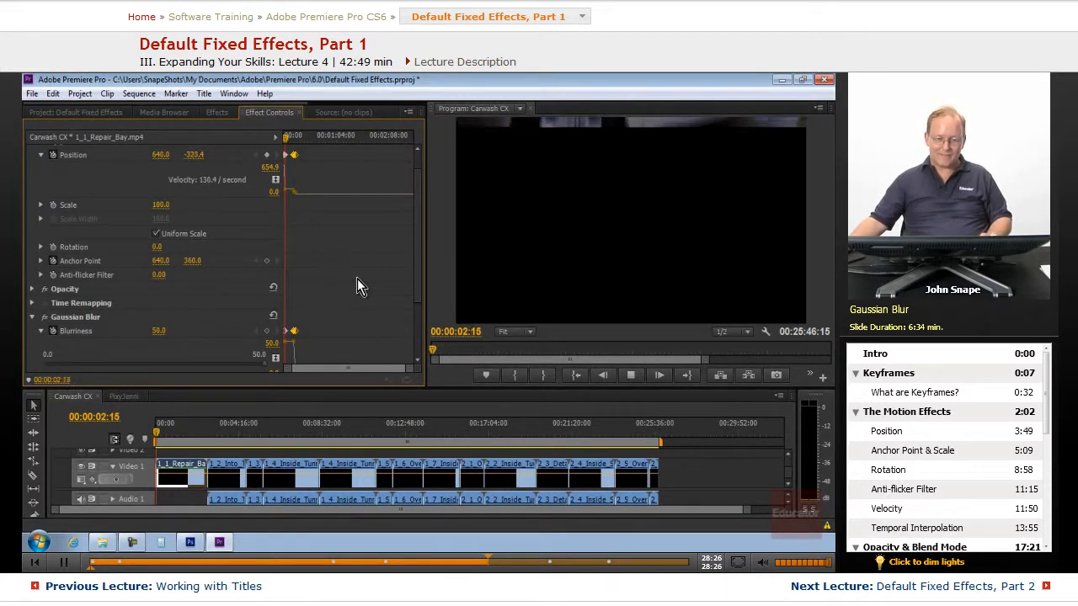
key(space)
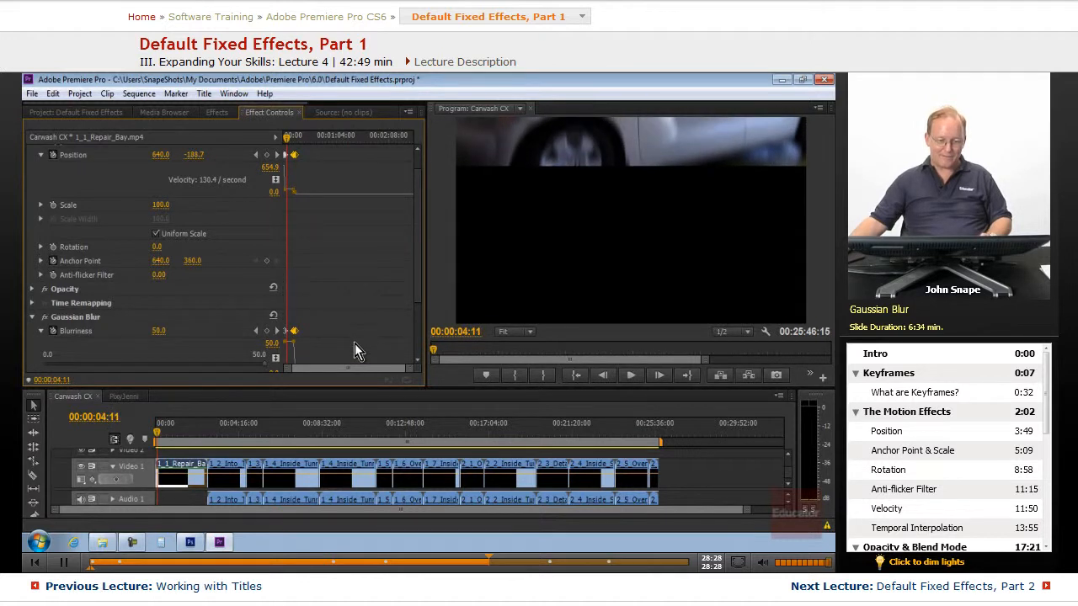
Zoom into the keyframe timeline and drag the later Position and Blurriness keyframes closer to the first ones.
drag(414, 368, 376, 372)
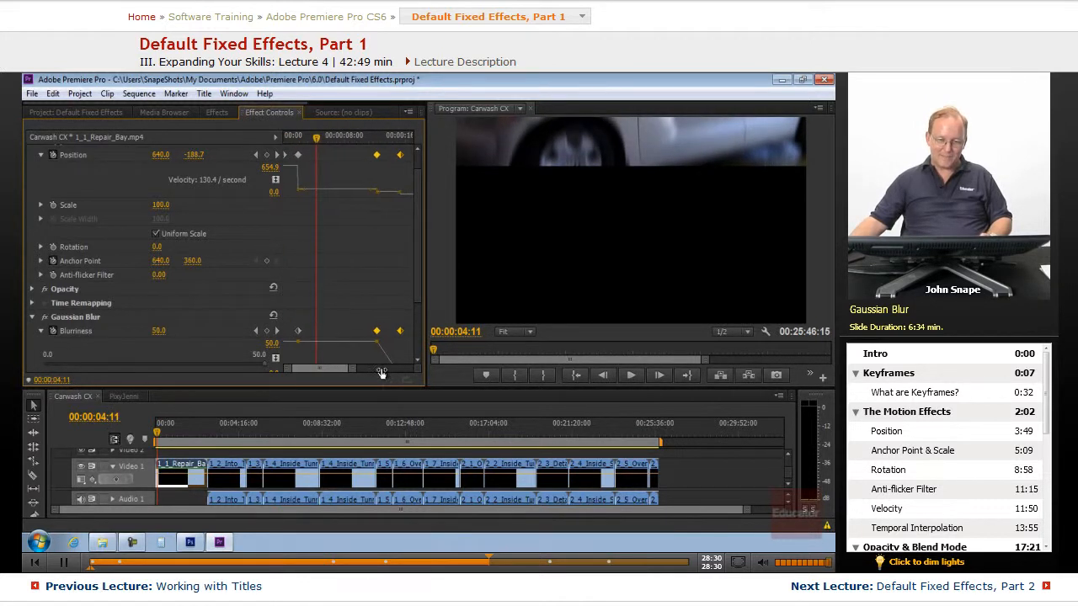
drag(427, 307, 524, 306)
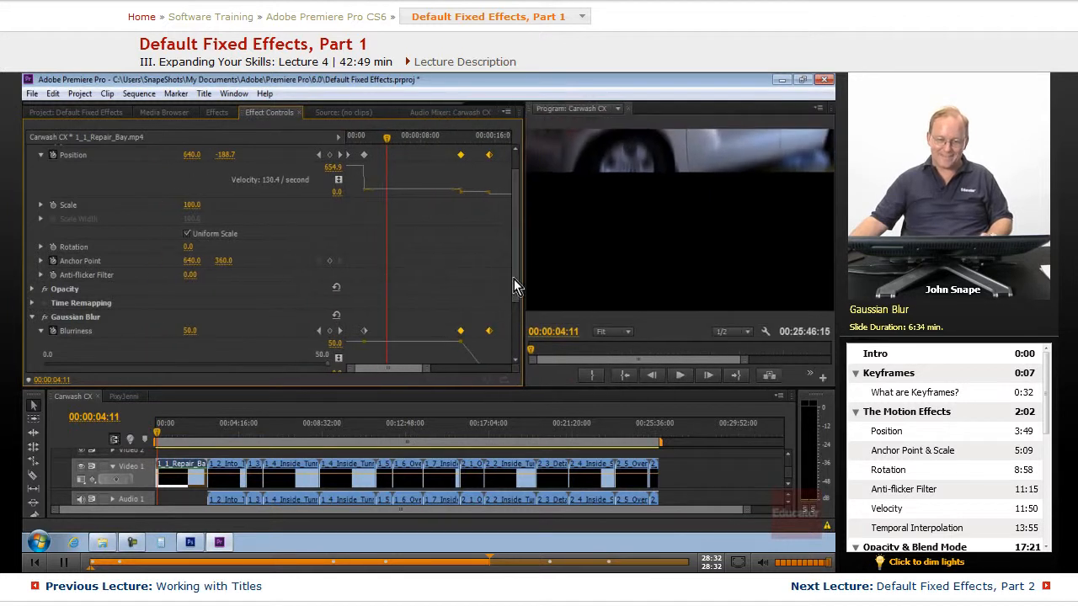
drag(449, 150, 499, 344)
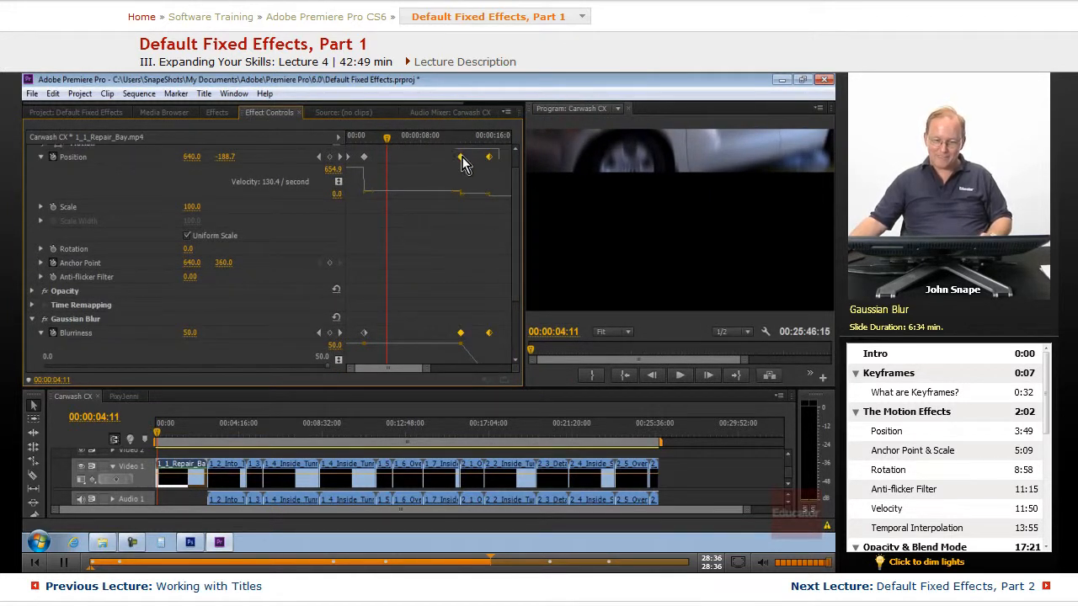
drag(460, 157, 388, 161)
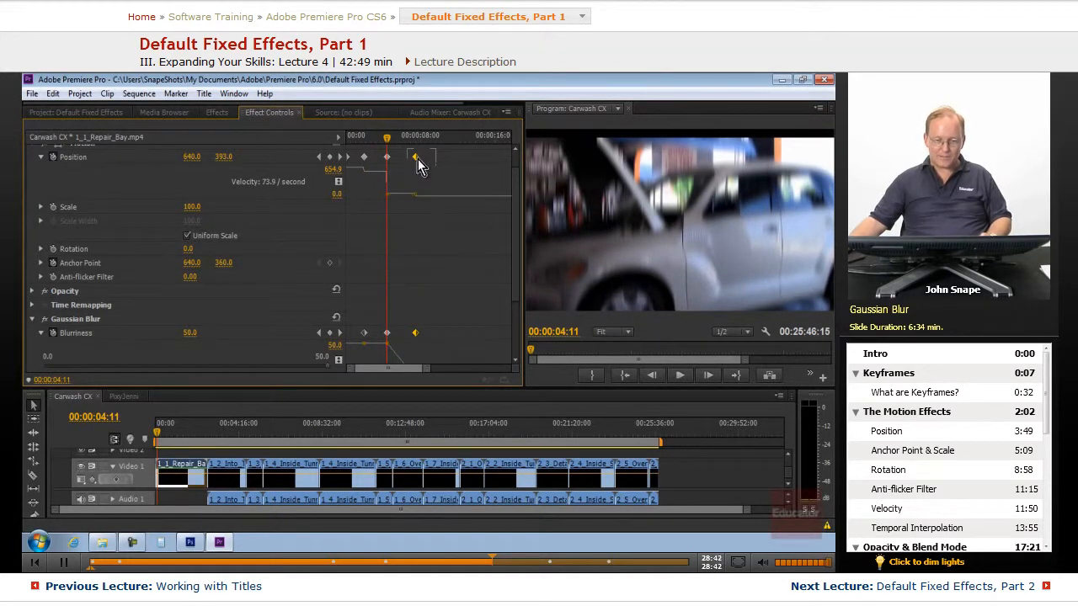
drag(417, 159, 427, 348)
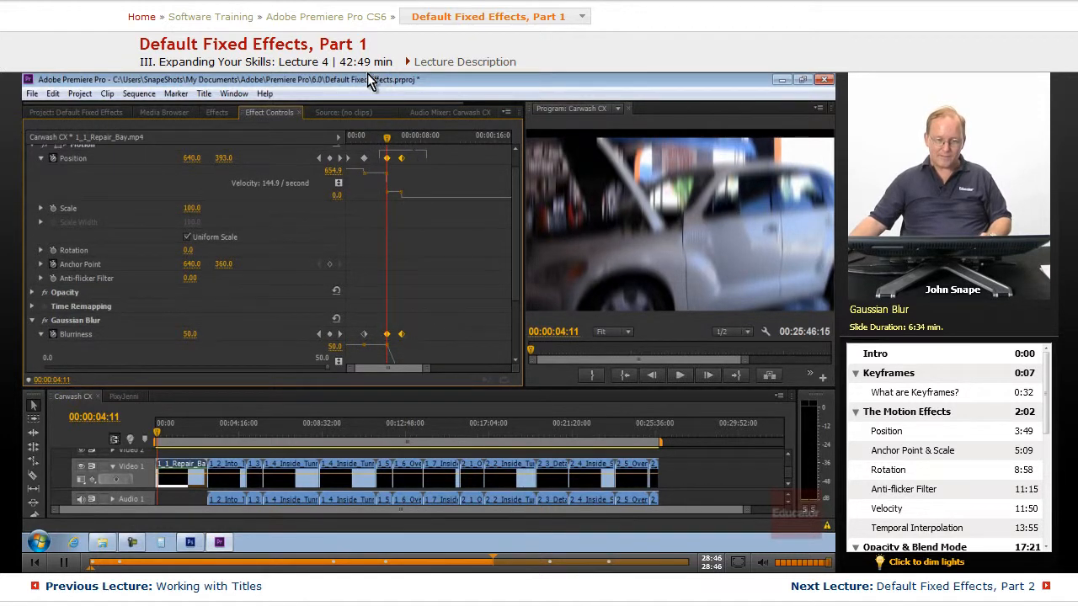
drag(386, 159, 376, 160)
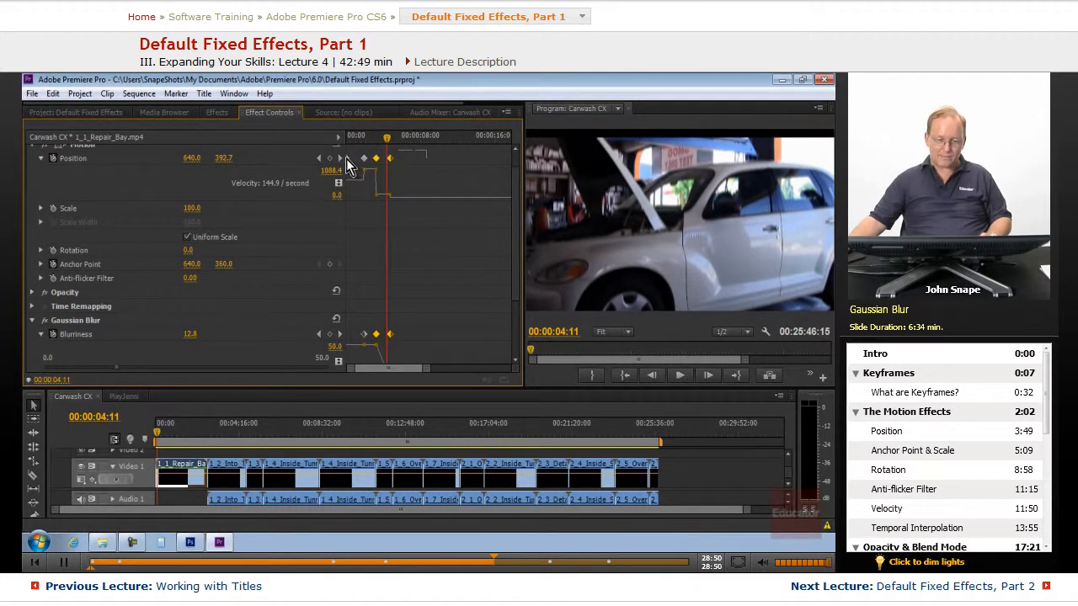
Jump back to the start of the clip and play back the retimed animation.
click(319, 158)
click(319, 159)
click(319, 158)
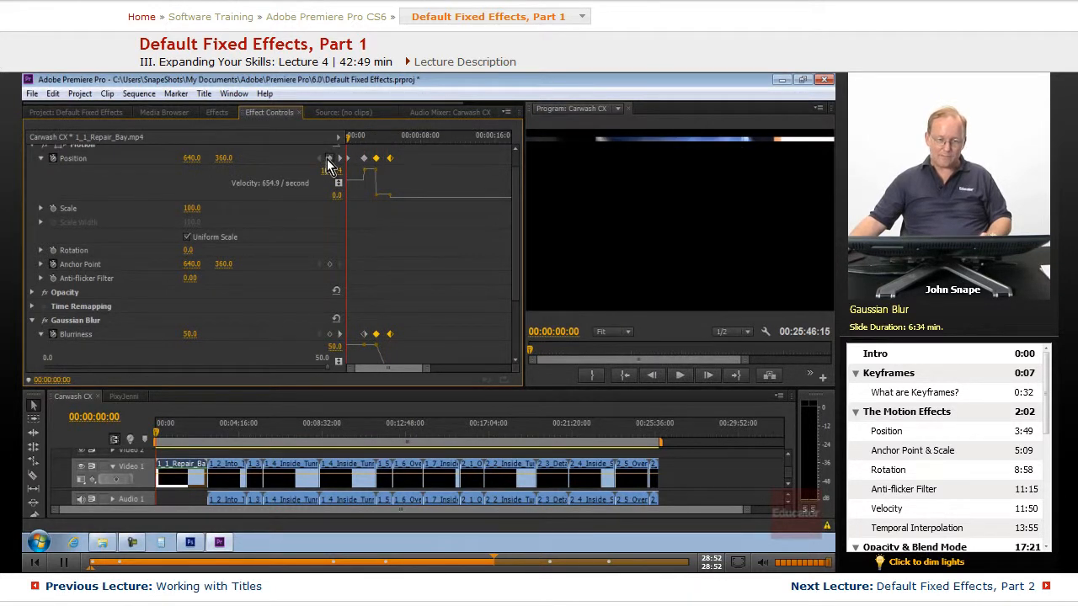
drag(516, 173, 519, 139)
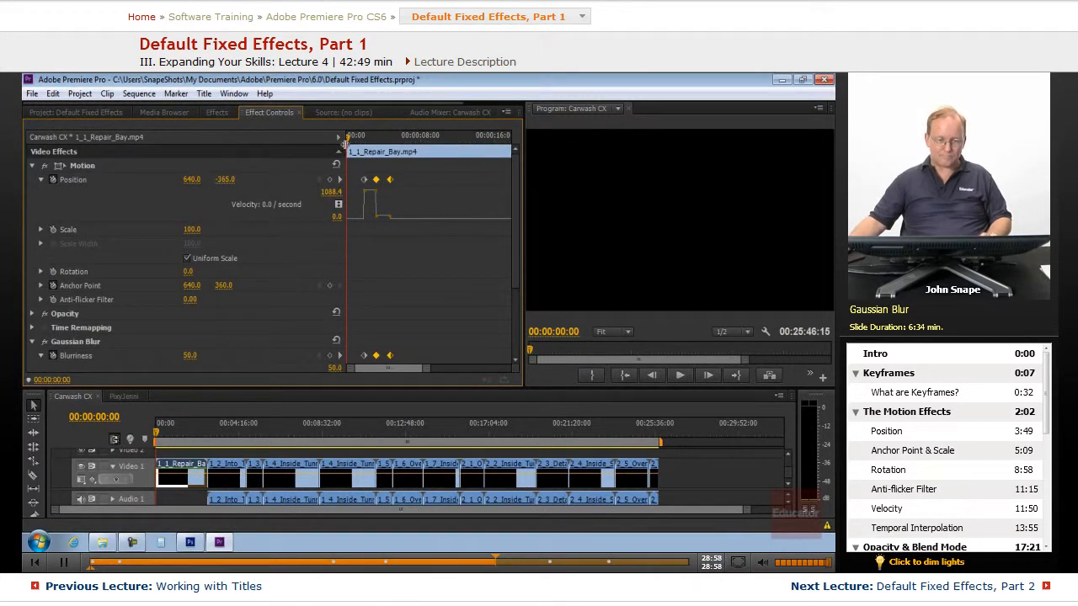
drag(350, 143, 317, 156)
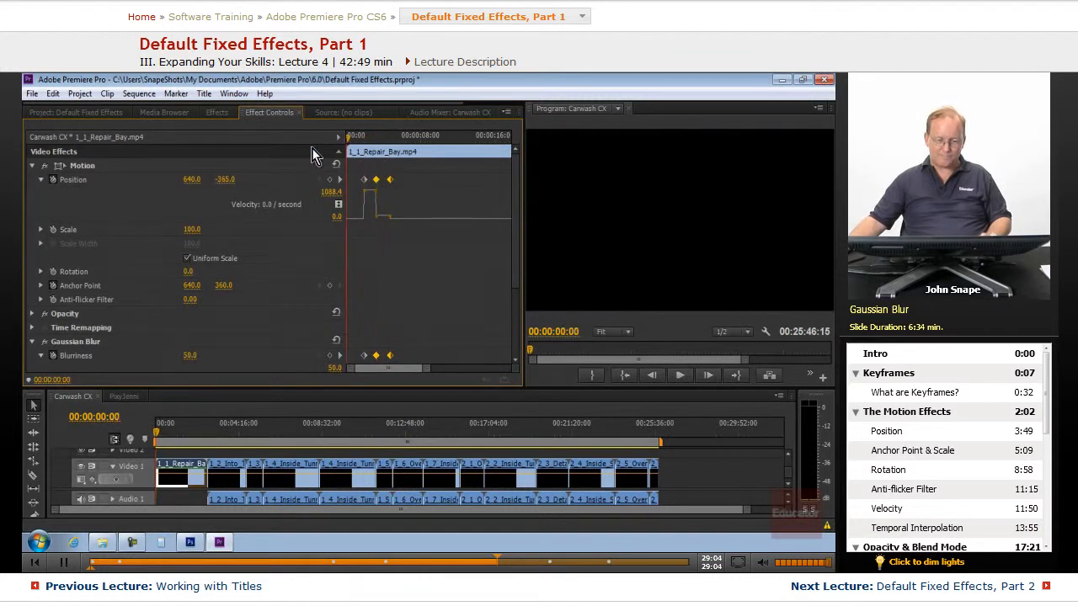
key(space)
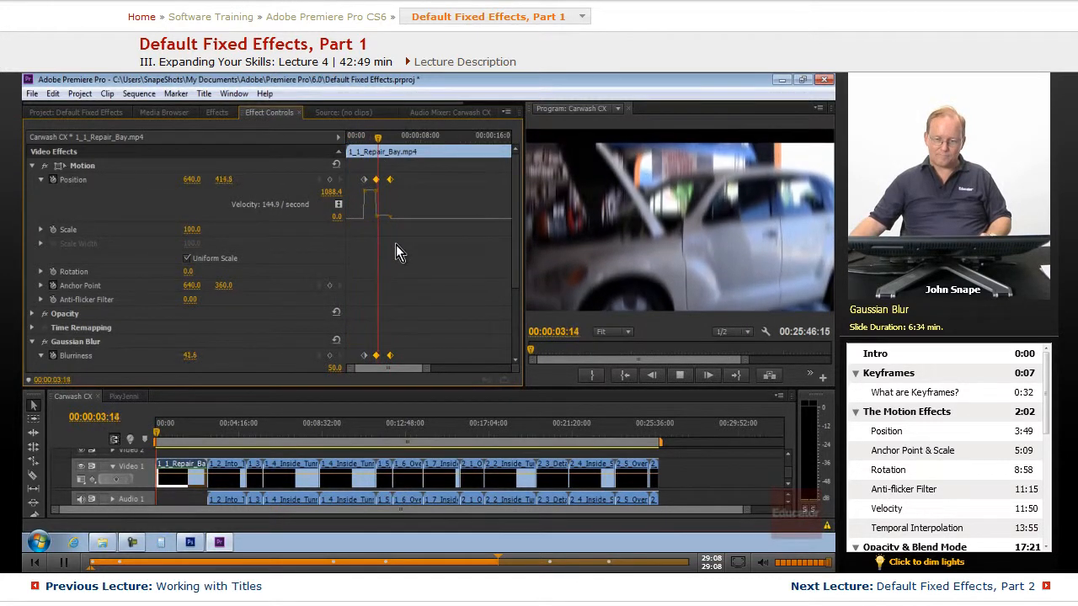
key(space)
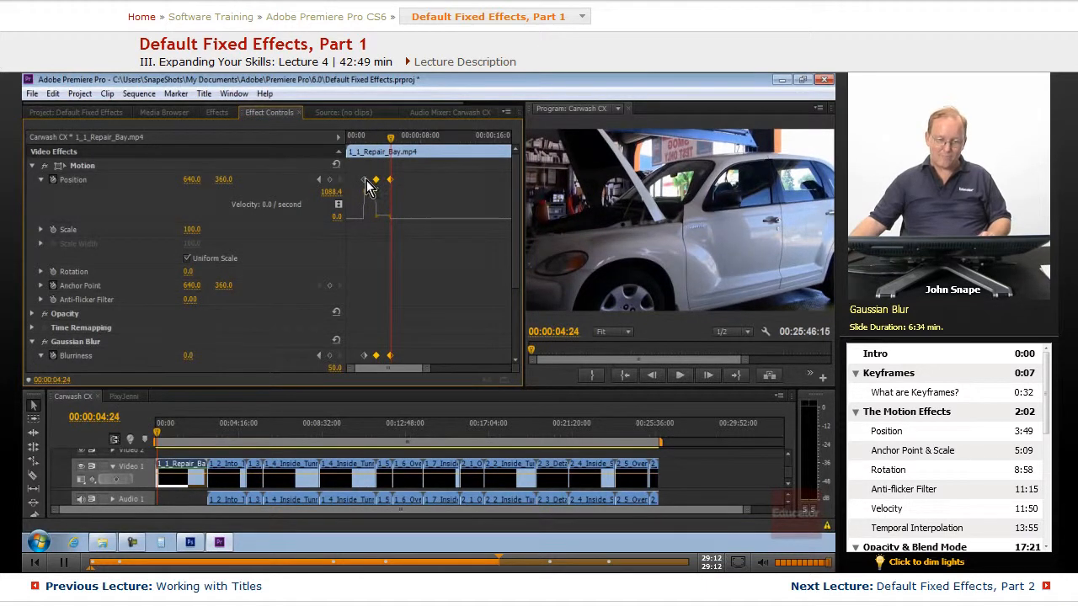
Select all Position and Blurriness keyframes and shift them earlier, tightening their spacing.
drag(358, 171, 403, 365)
drag(365, 172, 349, 178)
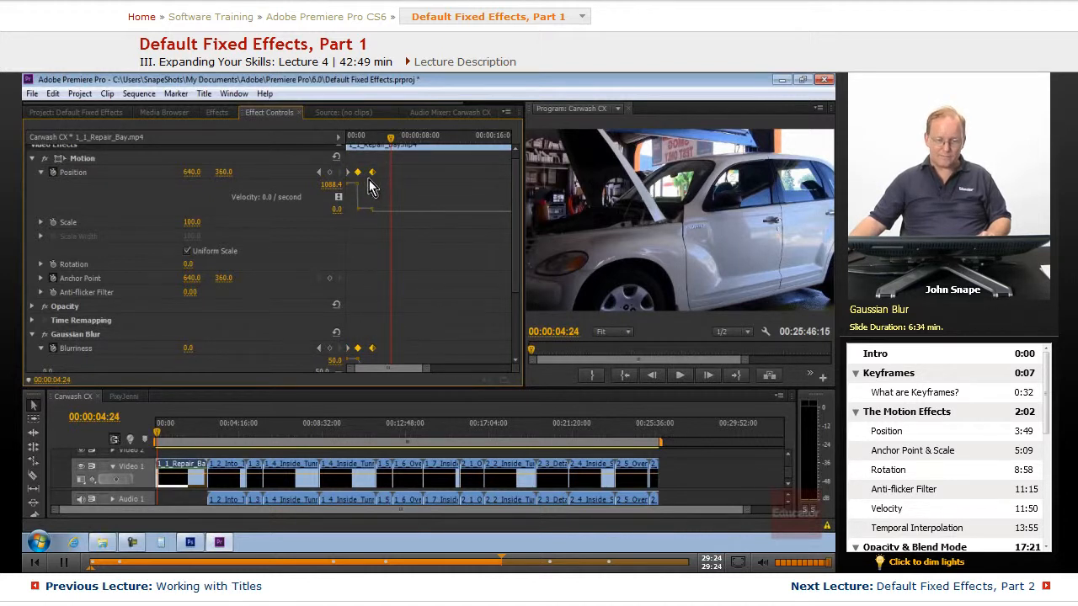
drag(357, 173, 354, 173)
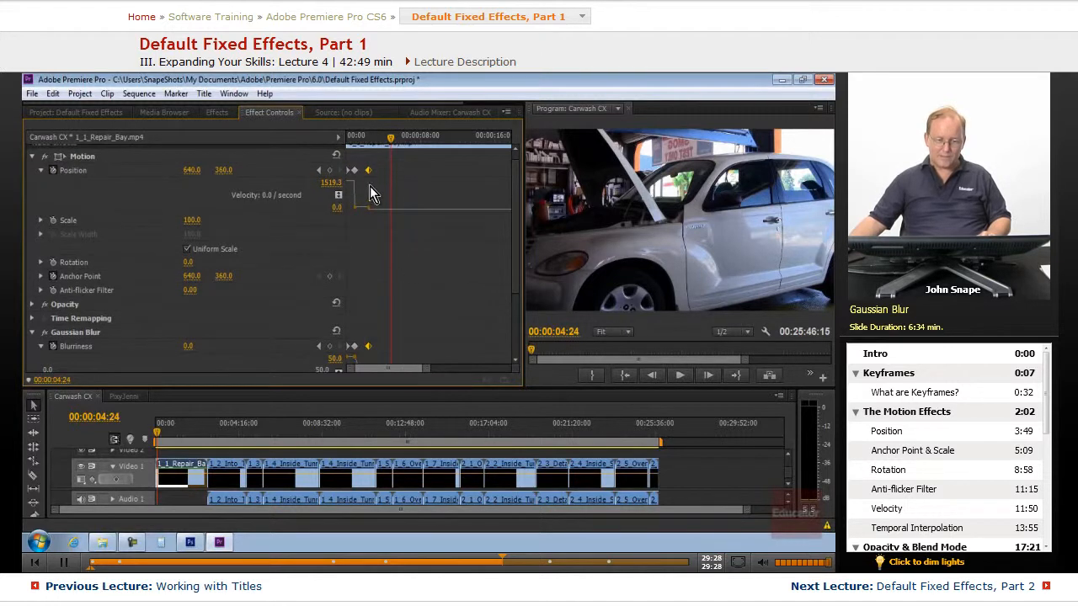
drag(367, 171, 361, 173)
Play back the animation from the clip's start once more.
drag(388, 139, 307, 159)
key(space)
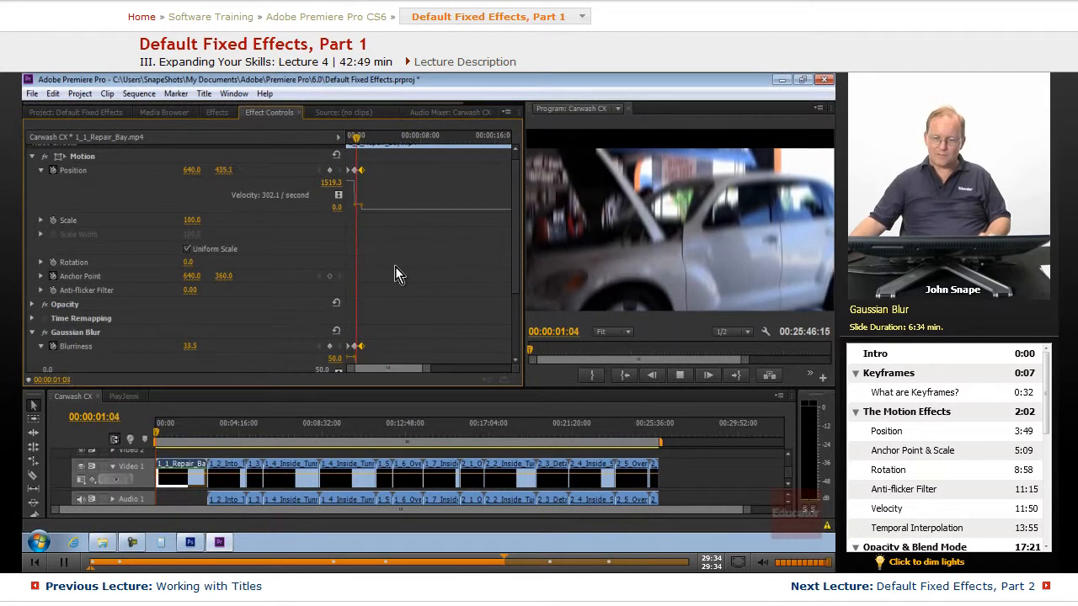
key(space)
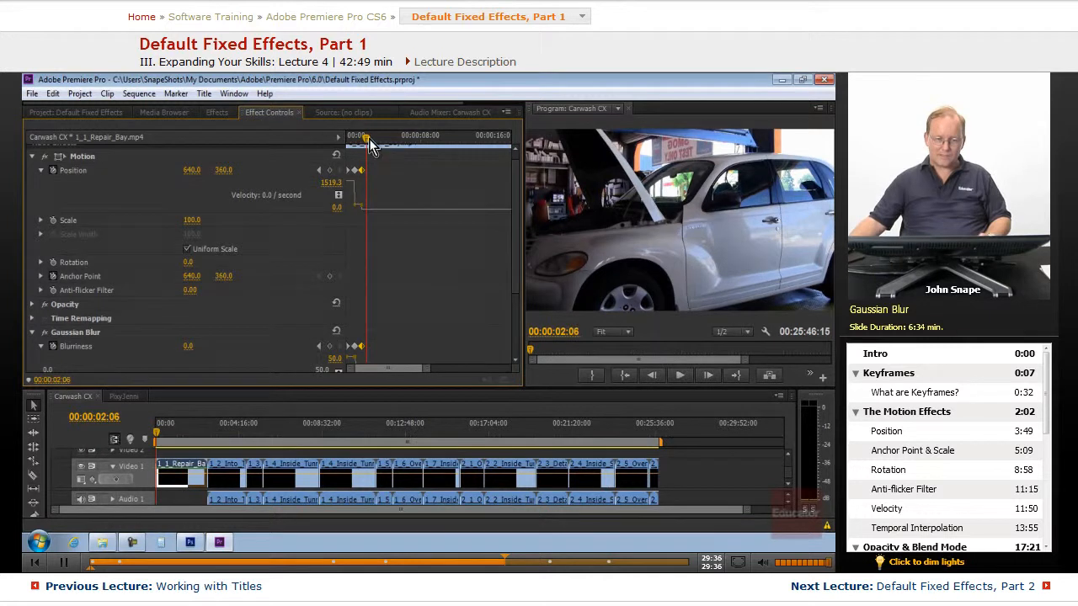
drag(367, 138, 353, 155)
Collapse the Position, Blurriness and Gaussian Blur properties in Effect Controls.
click(42, 171)
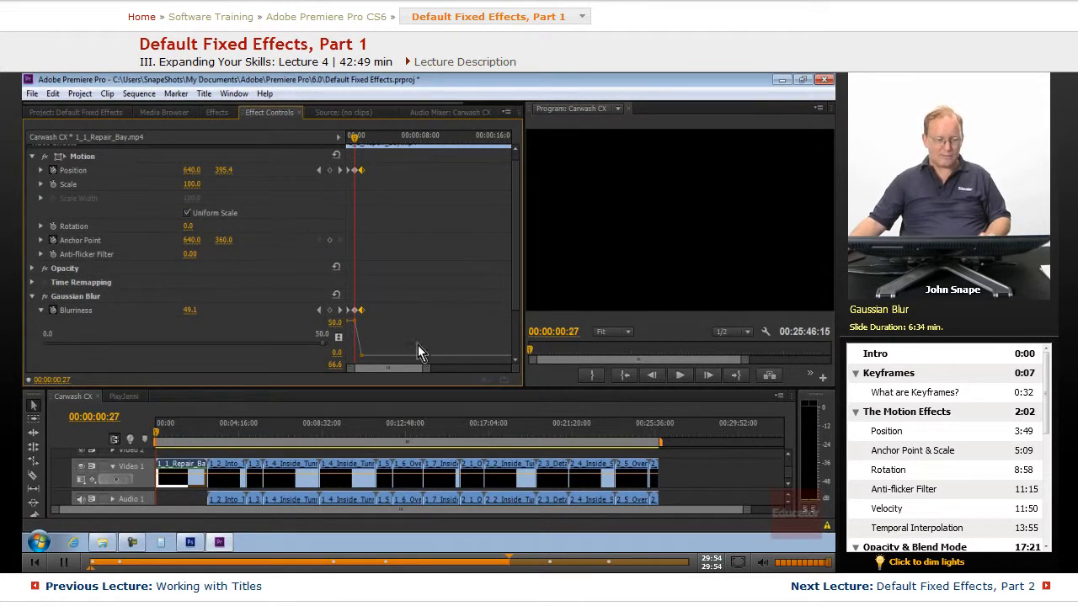
click(41, 310)
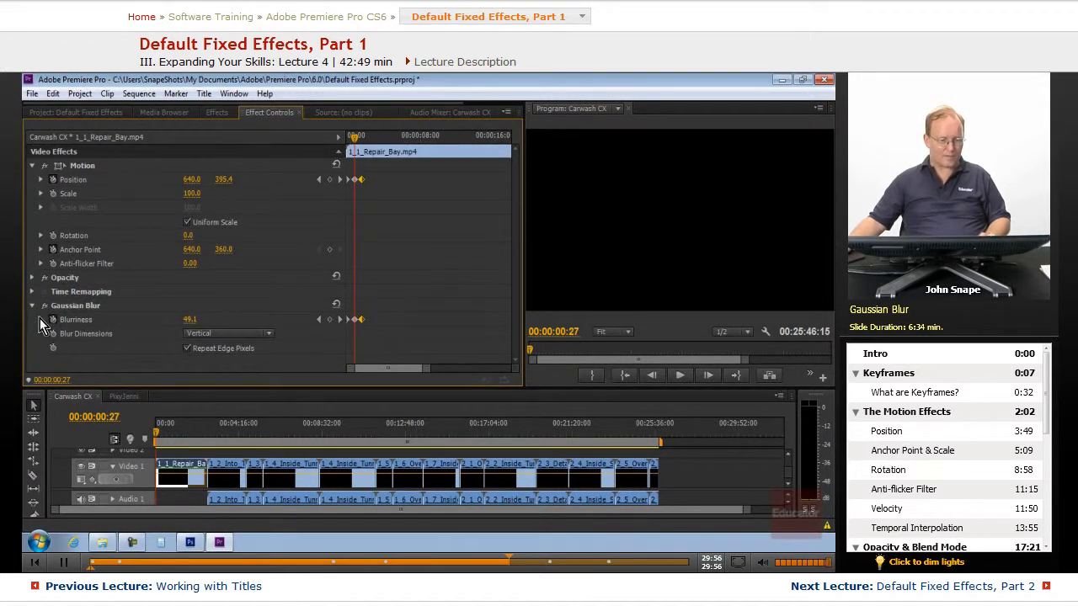
click(32, 307)
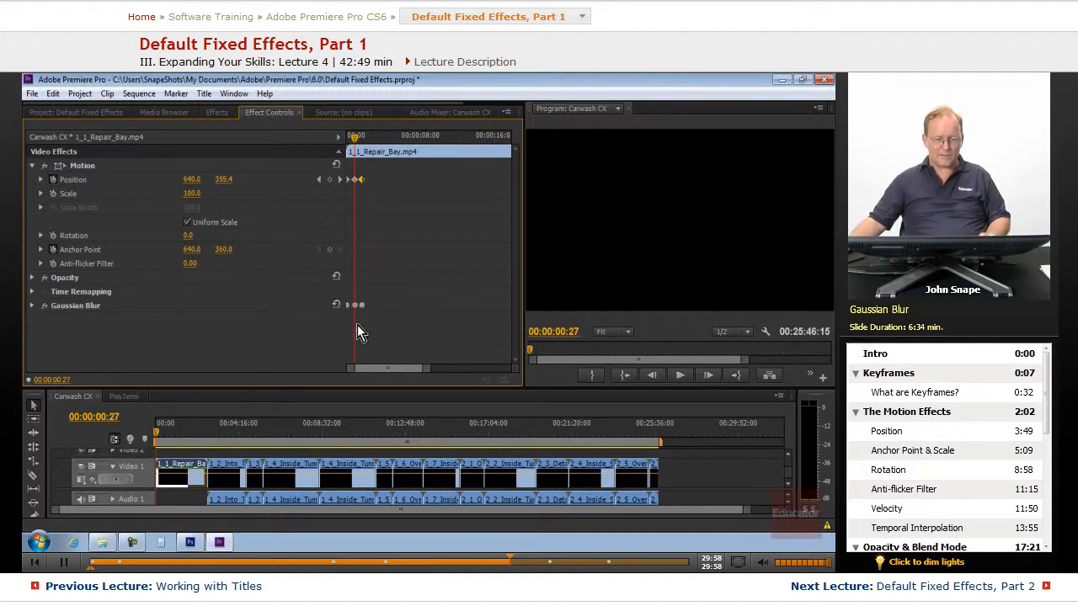
drag(354, 138, 364, 153)
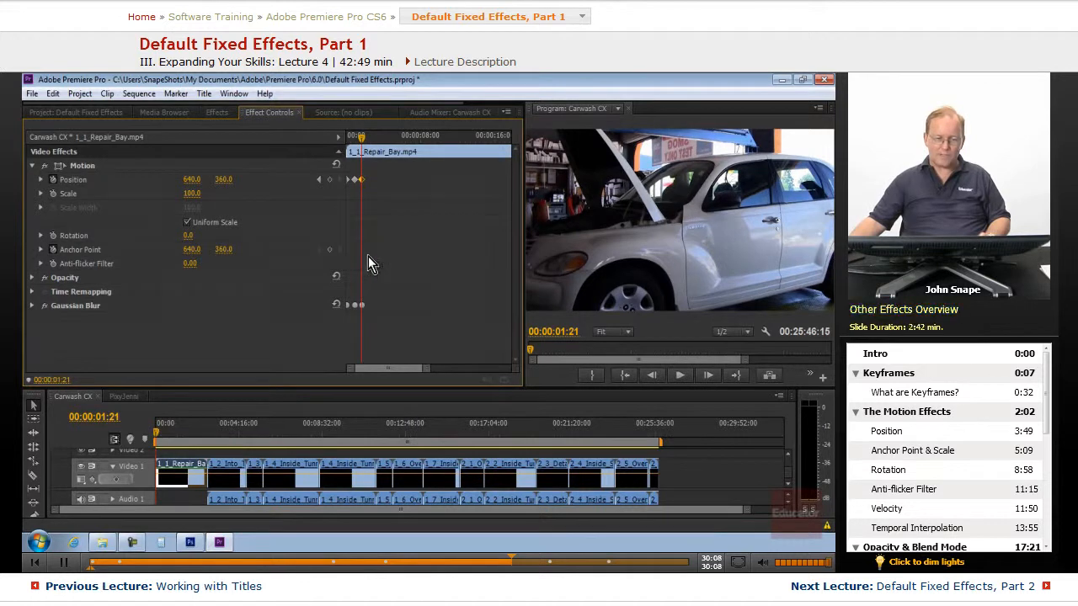
Select all keyframes on the clip in Effect Controls and clear them all.
click(215, 114)
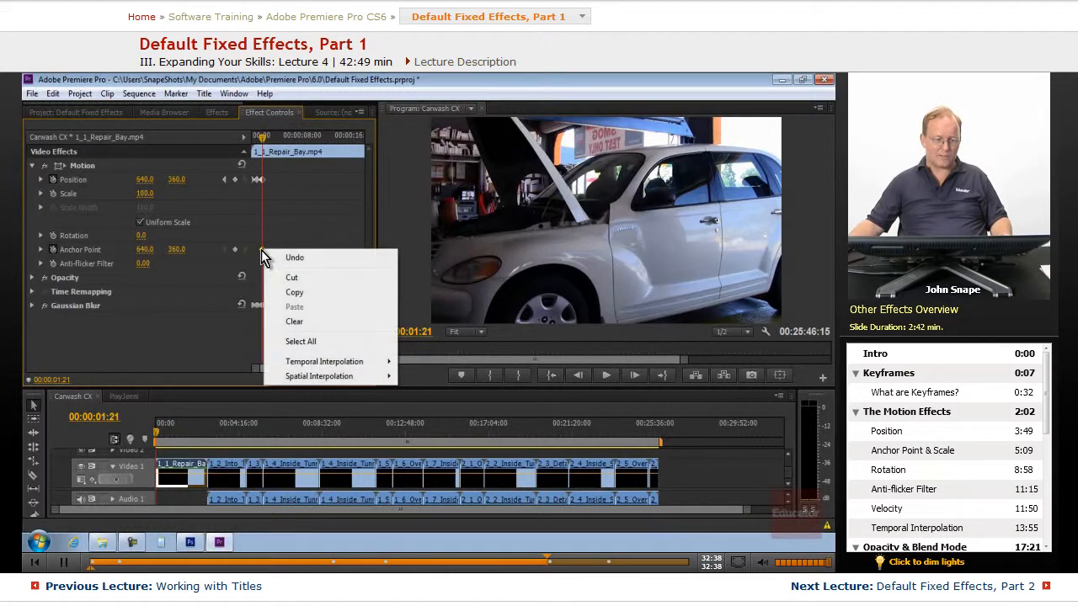
right_click(276, 220)
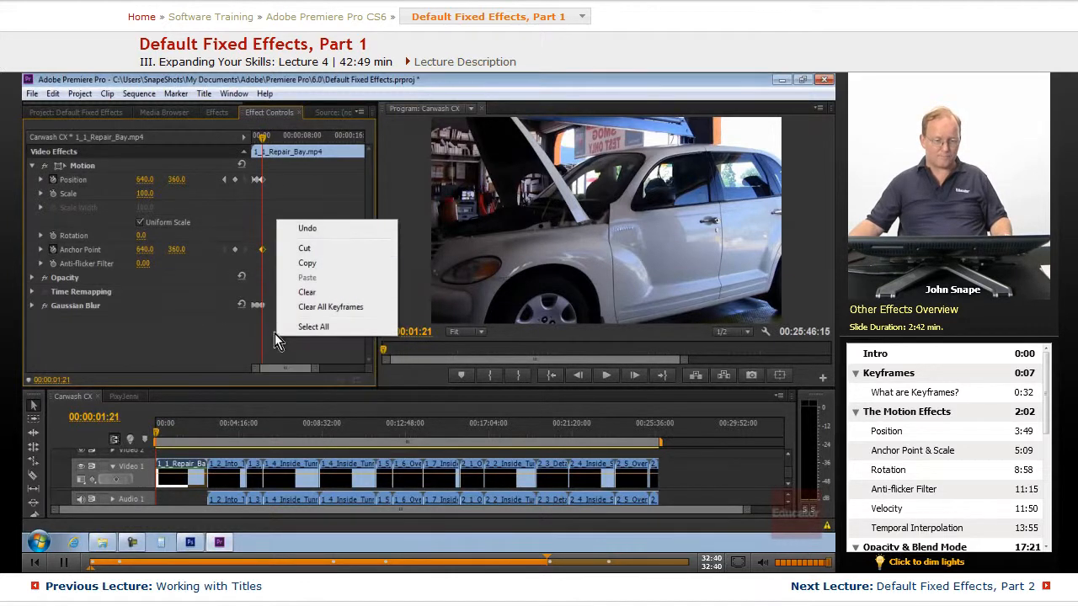
click(313, 328)
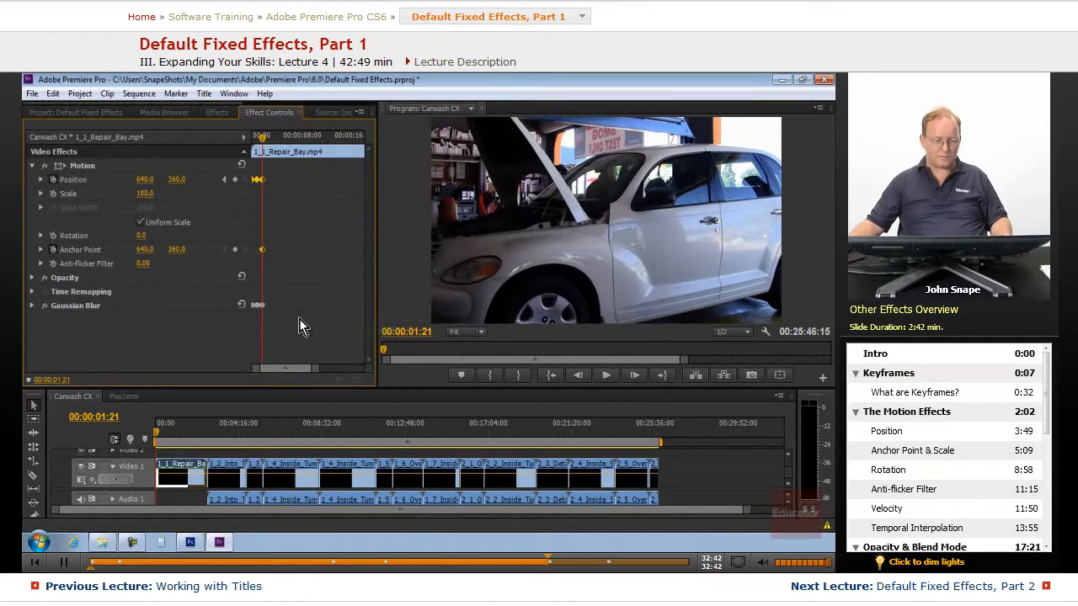
right_click(259, 309)
click(312, 397)
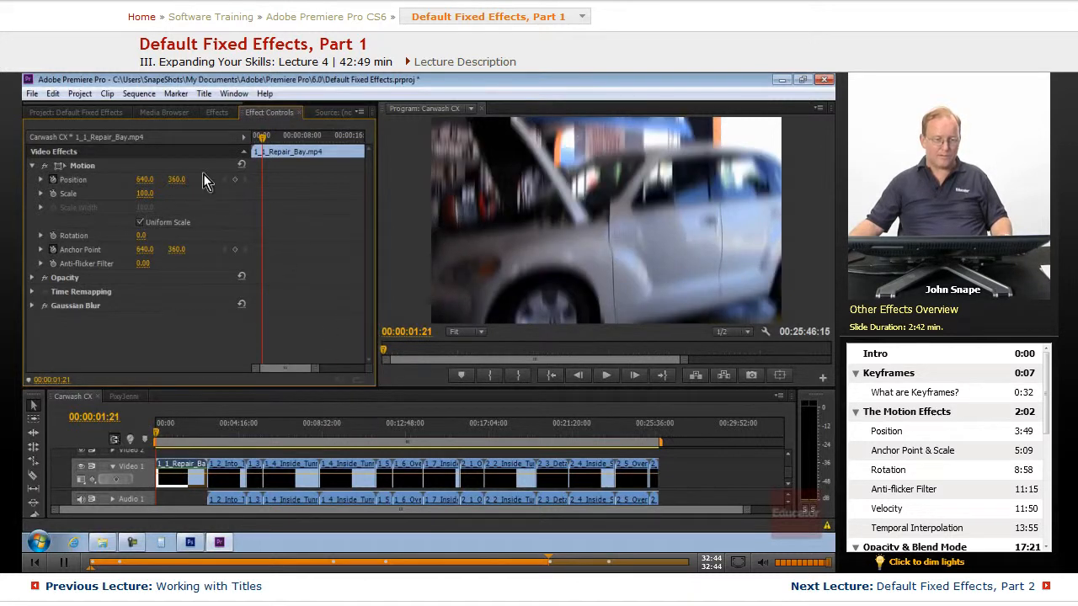
drag(260, 143, 244, 222)
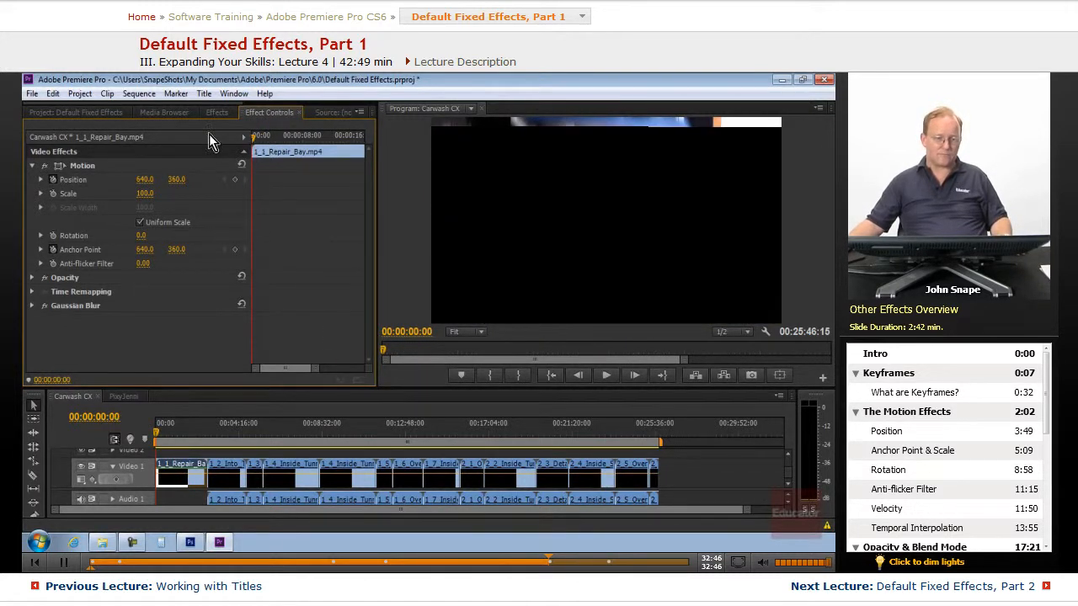
click(216, 112)
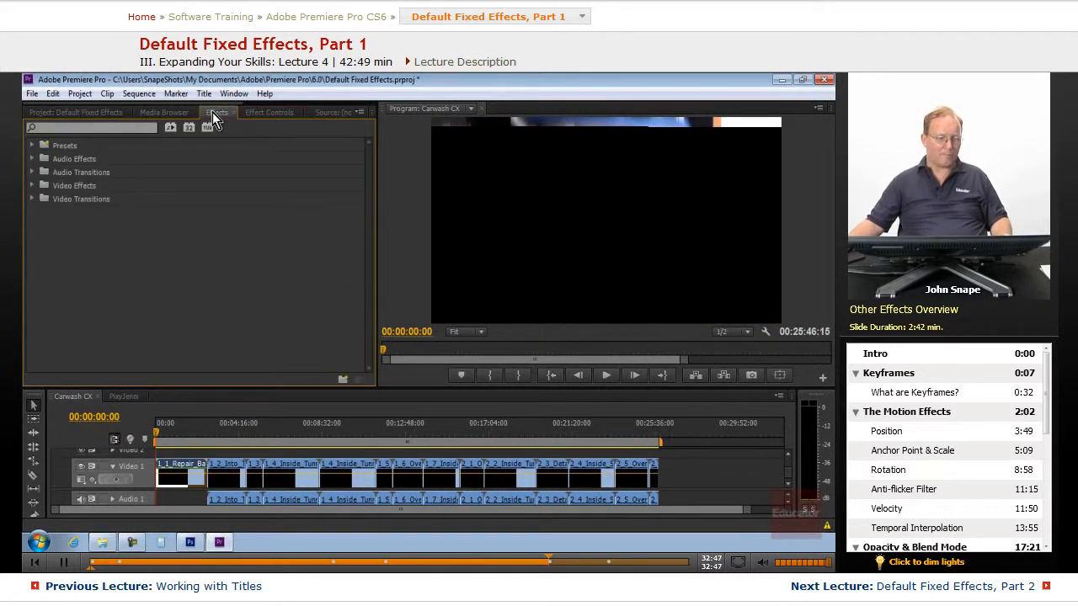
click(267, 112)
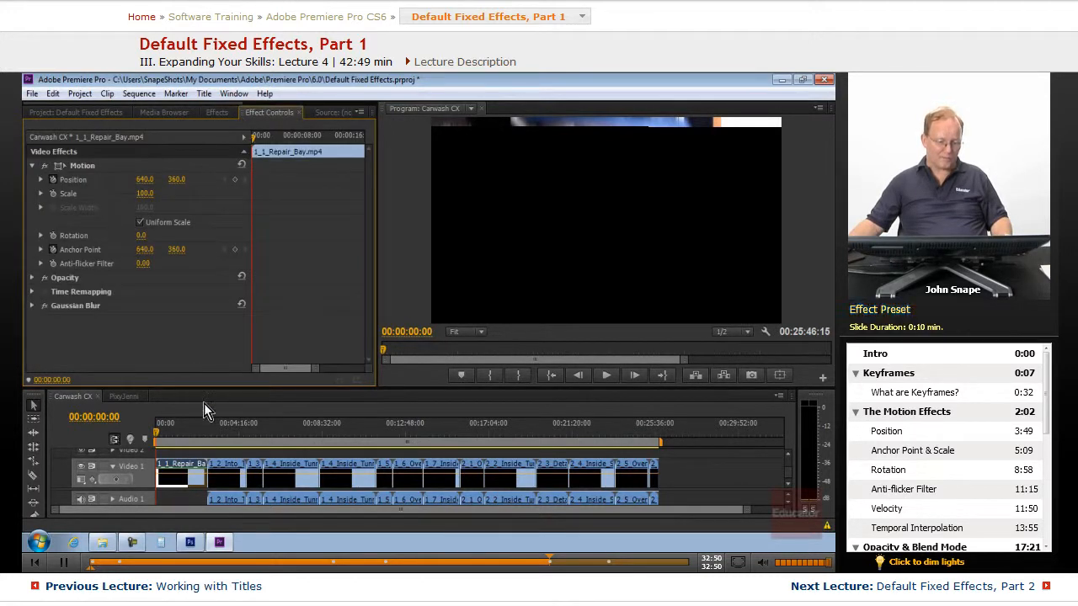
Switch to Photoshop and show the "Keyframing effects" and "Effect presets" text layers on the title slide.
click(191, 543)
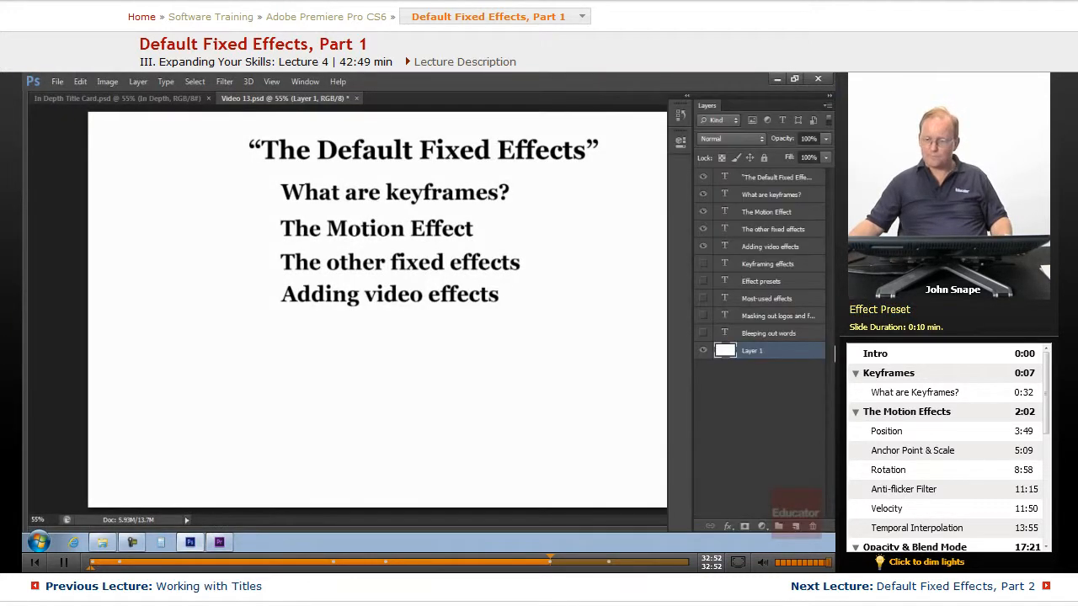
click(699, 266)
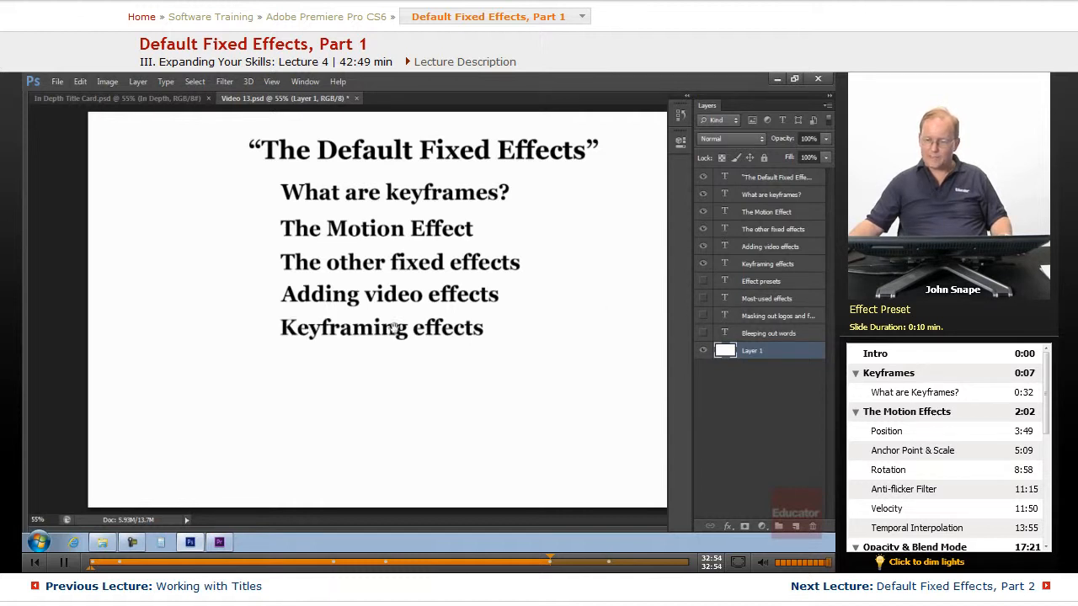
click(703, 282)
key(Tab)
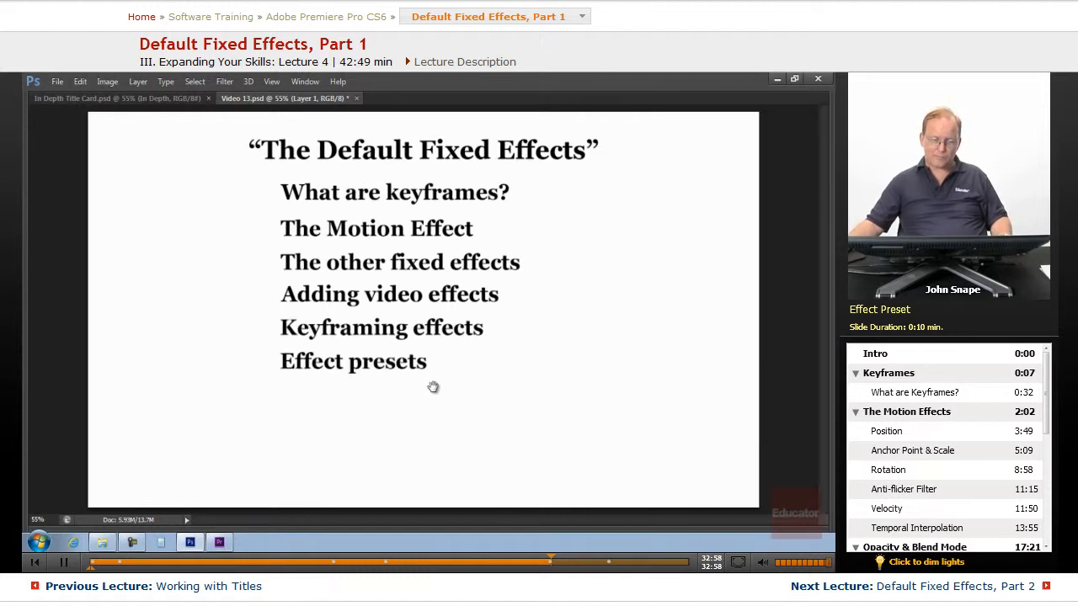
Return to Premiere Pro and expand the Presets folder in the Effects panel.
click(226, 543)
click(216, 112)
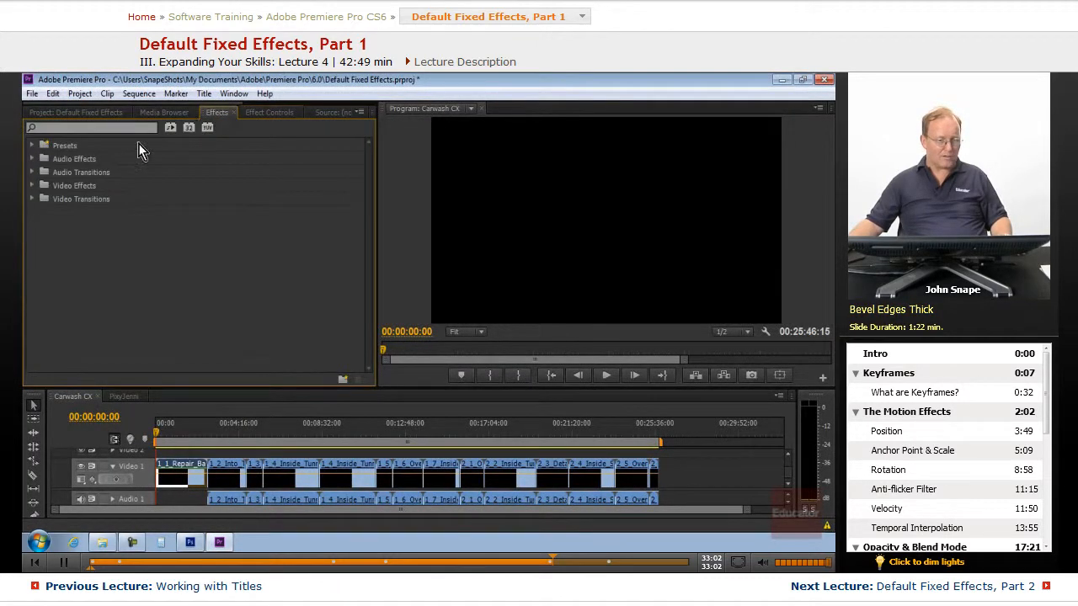
click(35, 146)
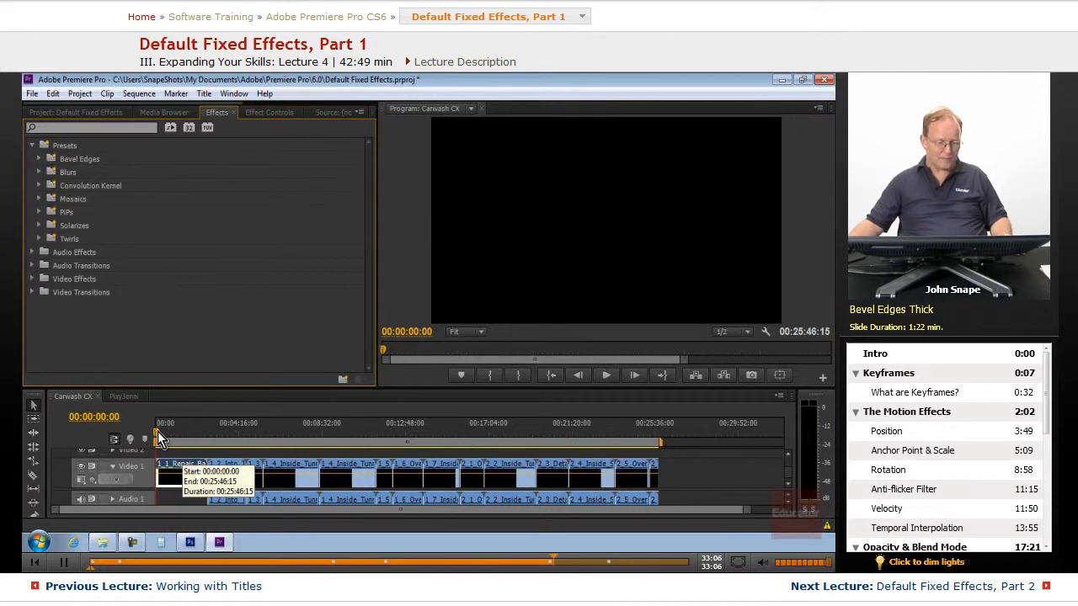
Select the 1_4_Inside_Tunnel_Blurred clip at 00:09:18:14 and set its Motion Scale to 63.
drag(158, 431, 340, 451)
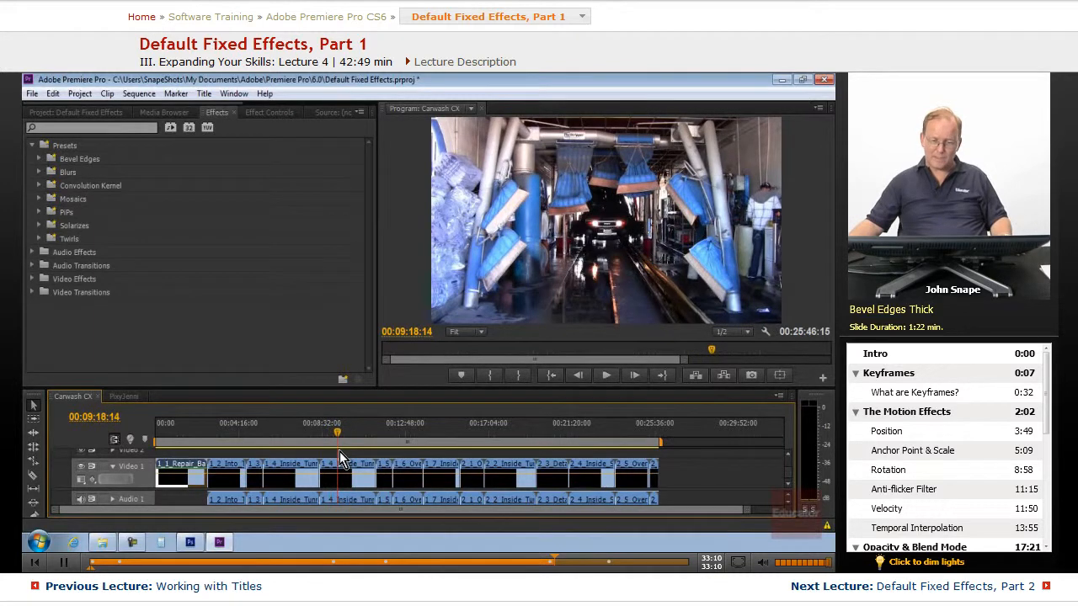
click(362, 477)
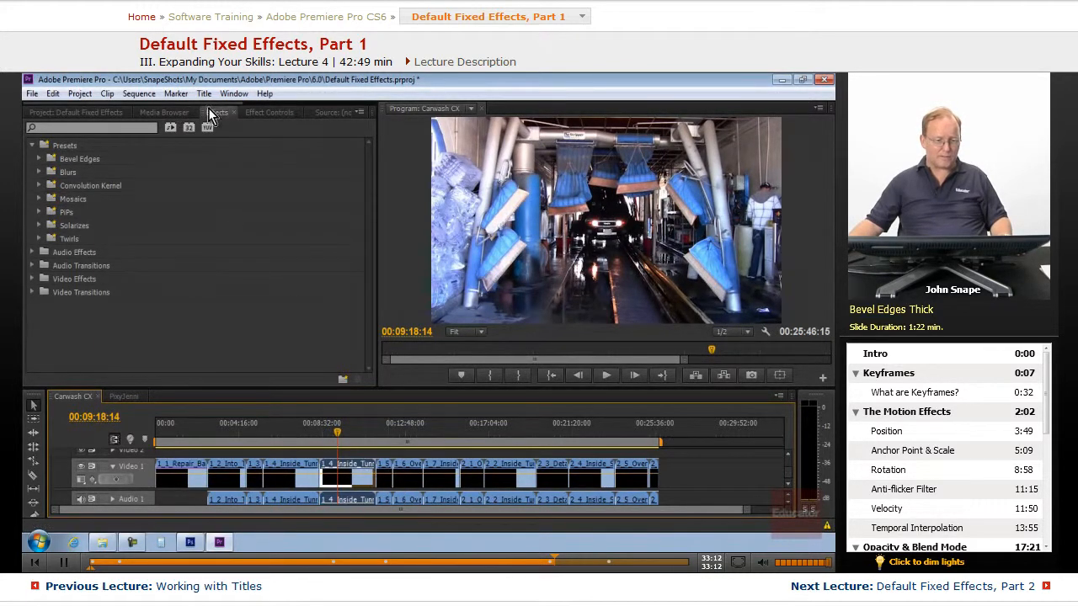
click(270, 112)
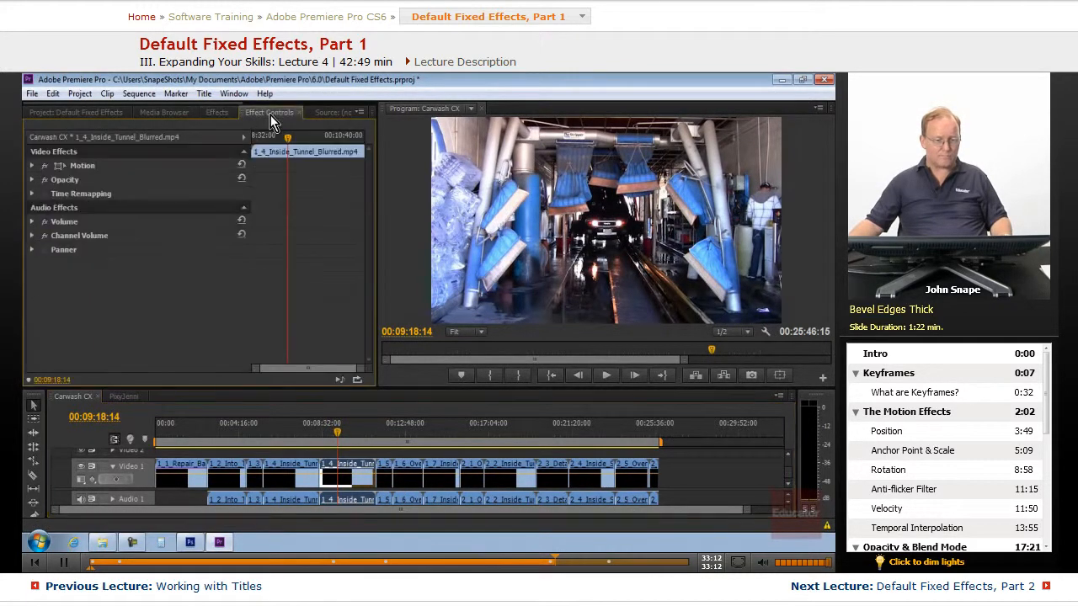
click(32, 166)
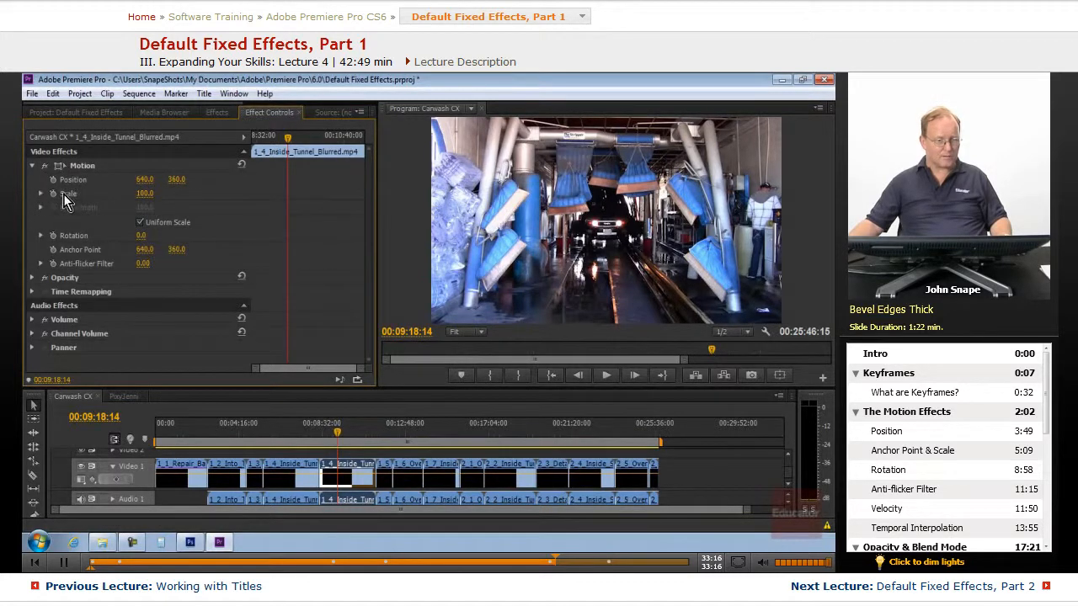
drag(146, 194, 280, 193)
Apply the Bevel Edges Thick preset to the selected tunnel clip.
click(217, 112)
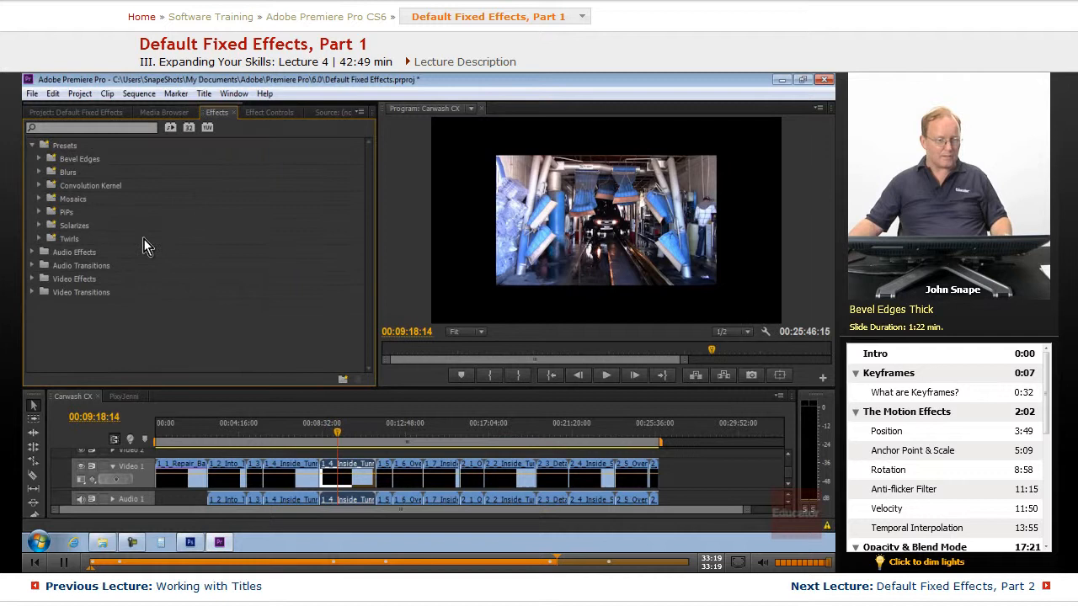
click(39, 159)
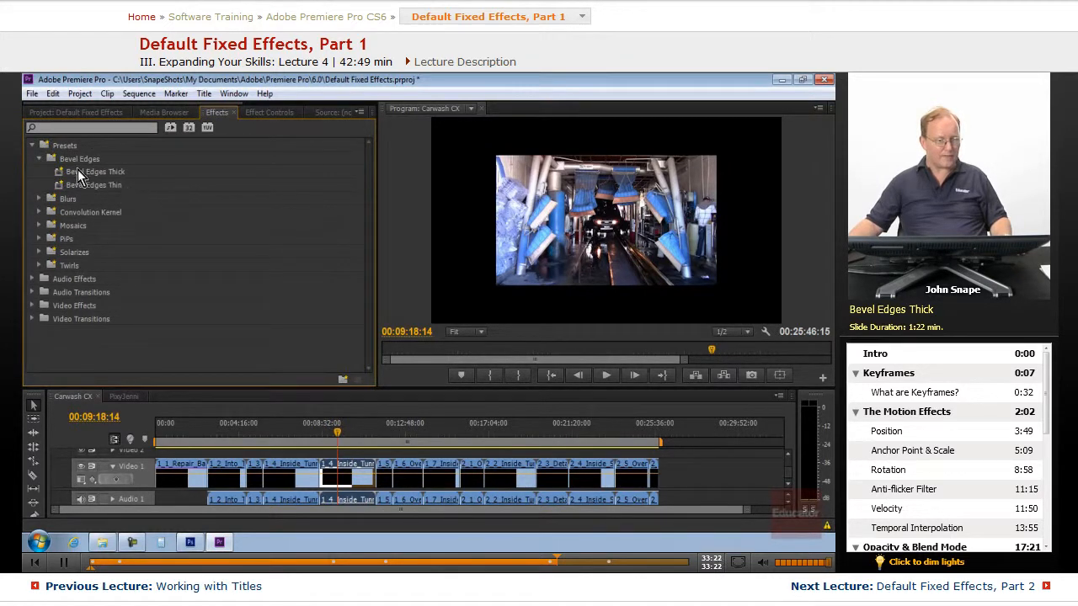
drag(61, 175, 352, 475)
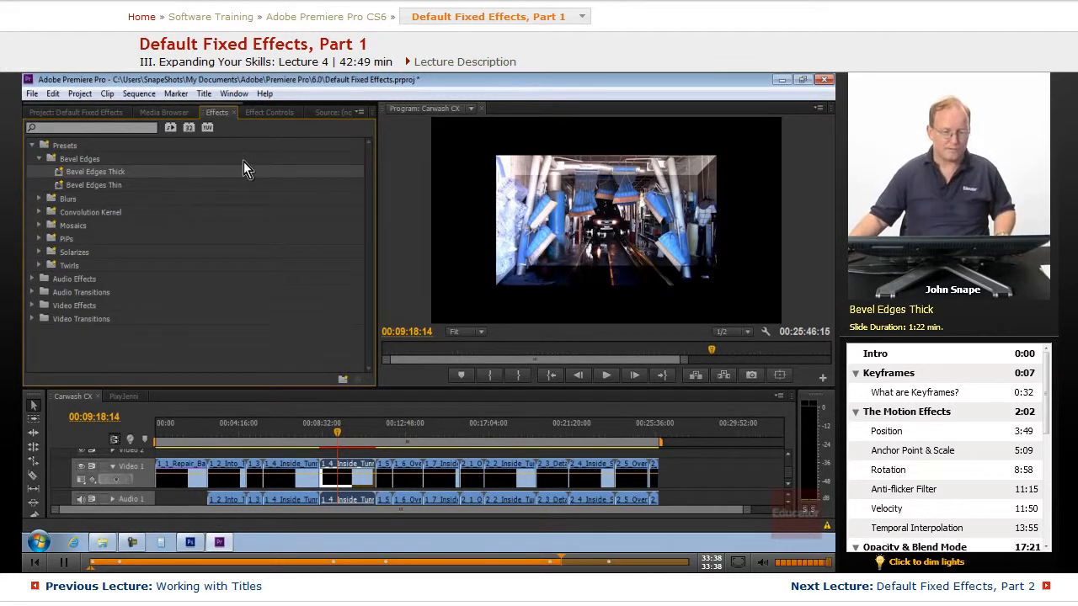
Set the Bevel Edges Edge Thickness to 0.00 in Effect Controls.
click(265, 114)
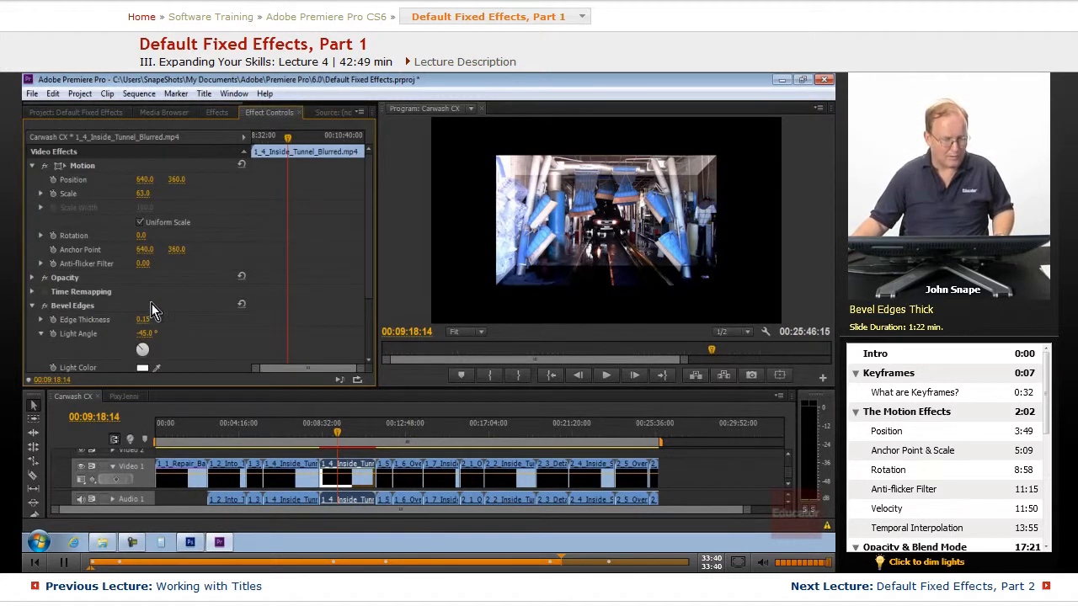
scroll(220, 352, down, 1)
scroll(95, 281, down, 1)
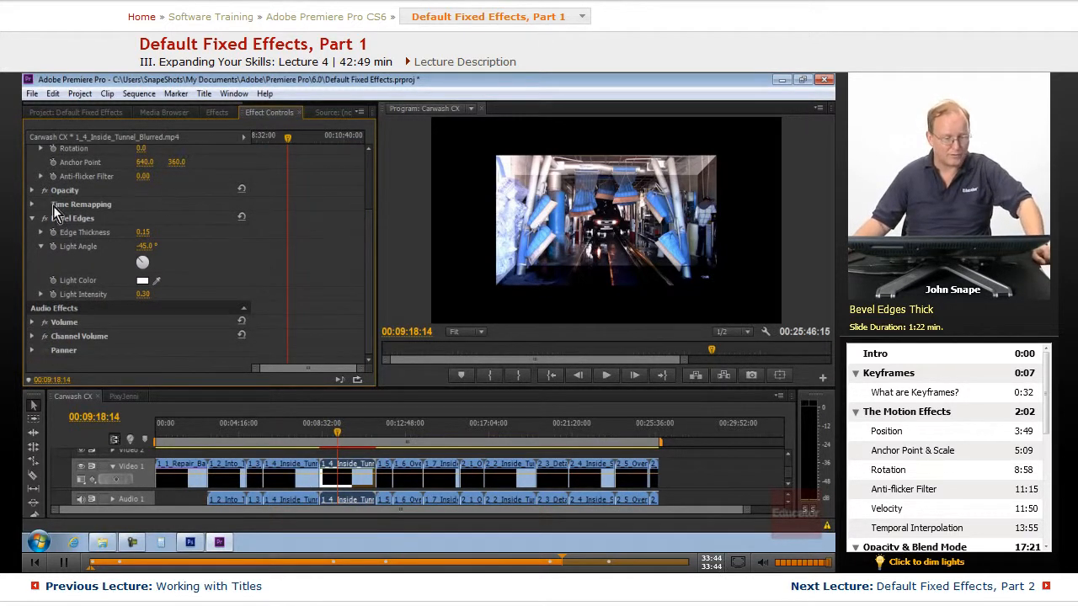
click(41, 231)
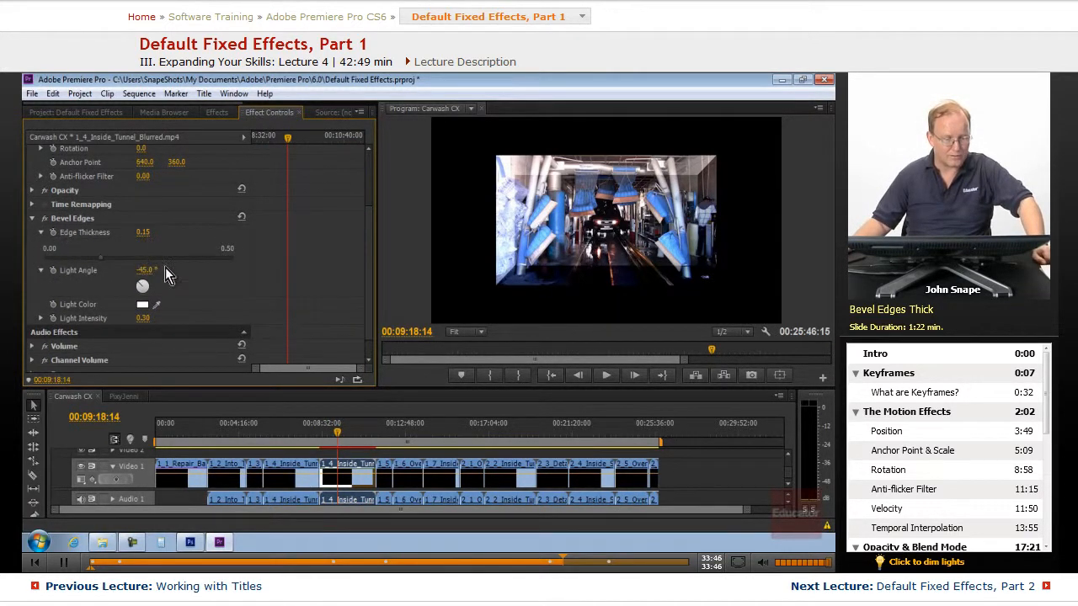
drag(99, 261, 52, 258)
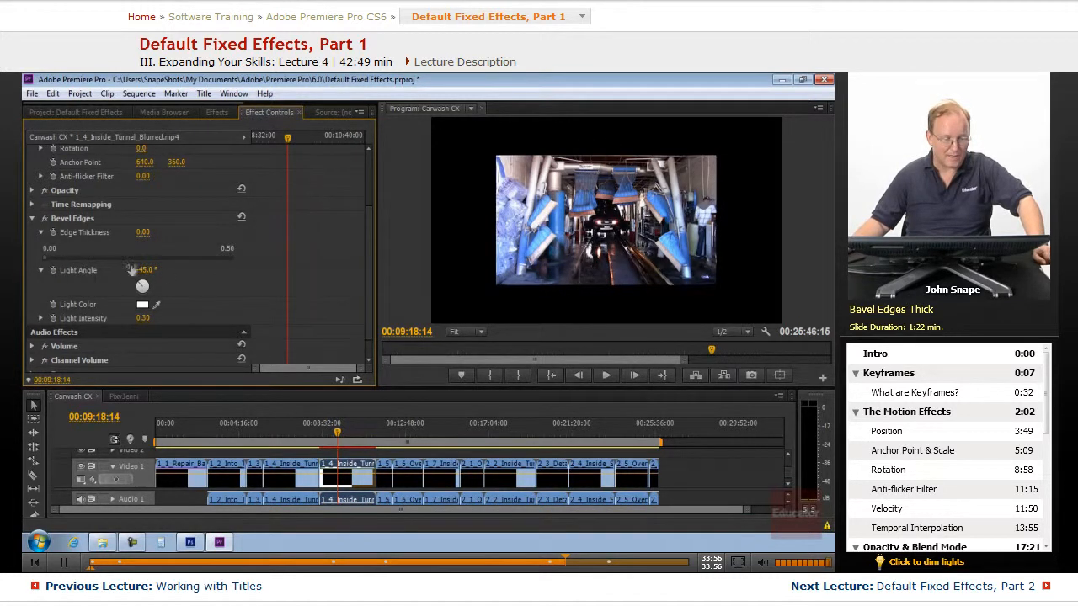
Browse the Blurs, Twirls and PiPs preset folders, opening 25% PiPs.
click(218, 114)
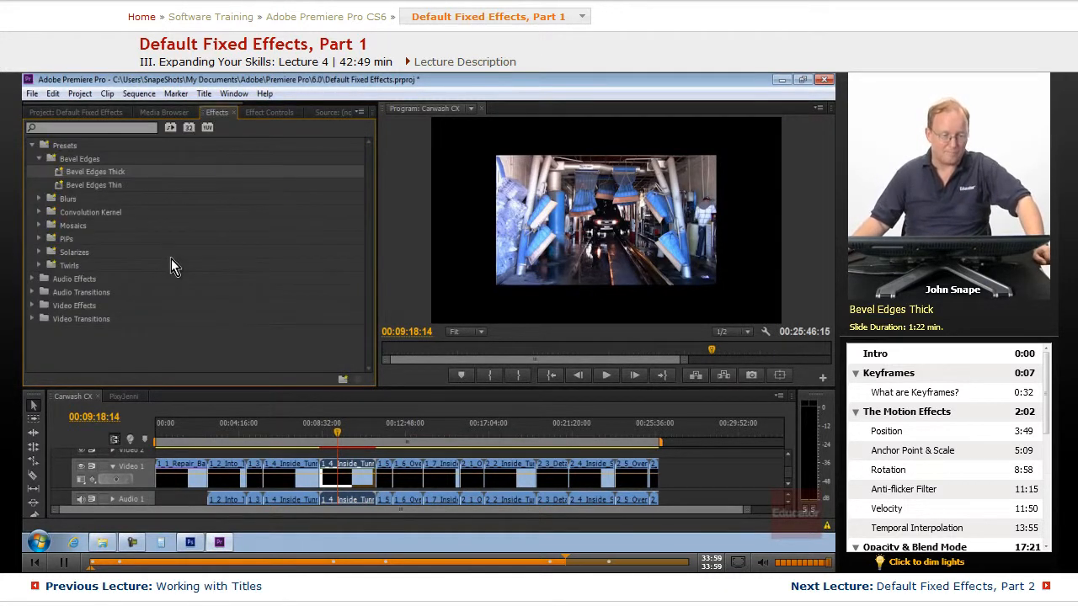
click(41, 199)
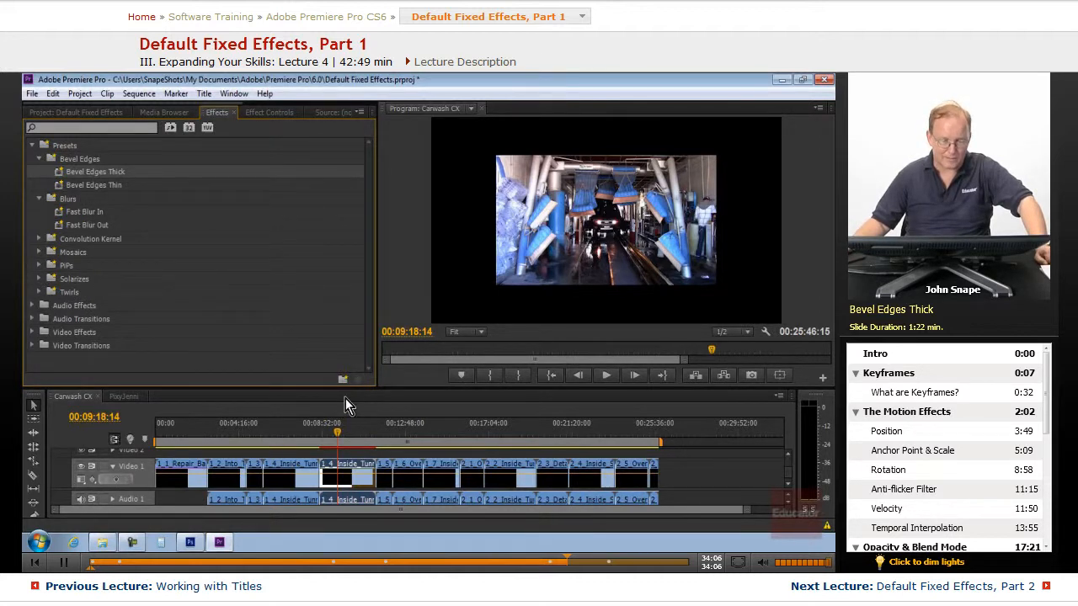
drag(346, 387, 337, 334)
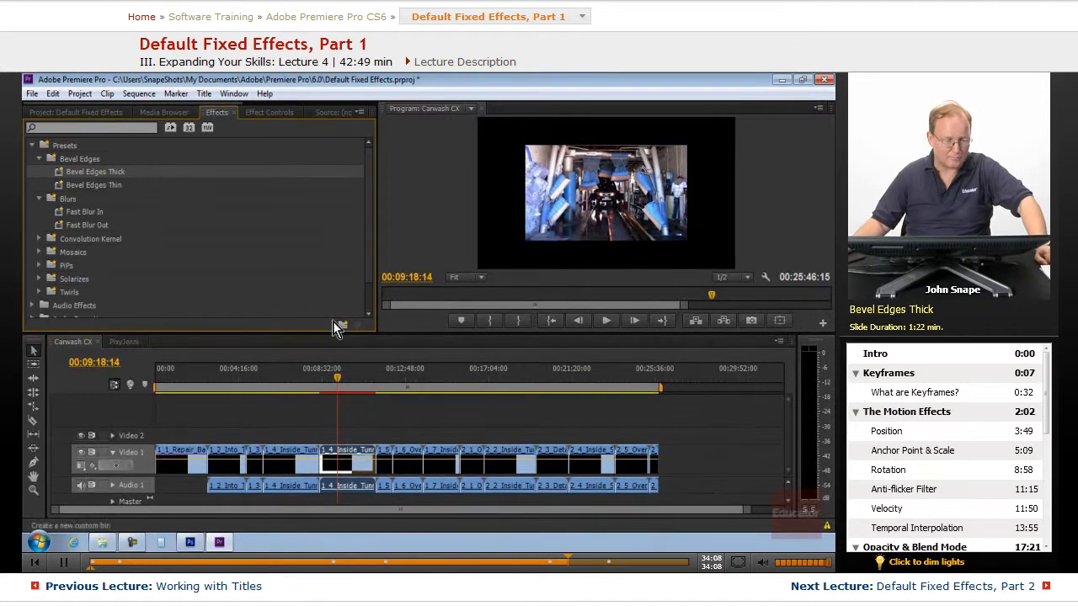
click(40, 292)
scroll(174, 301, down, 2)
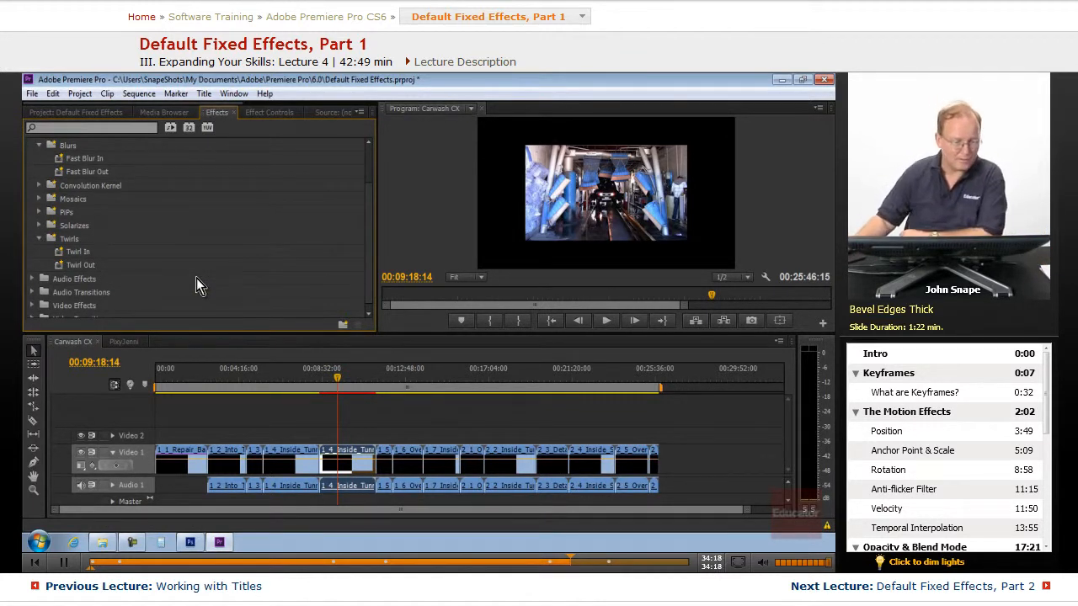
click(38, 239)
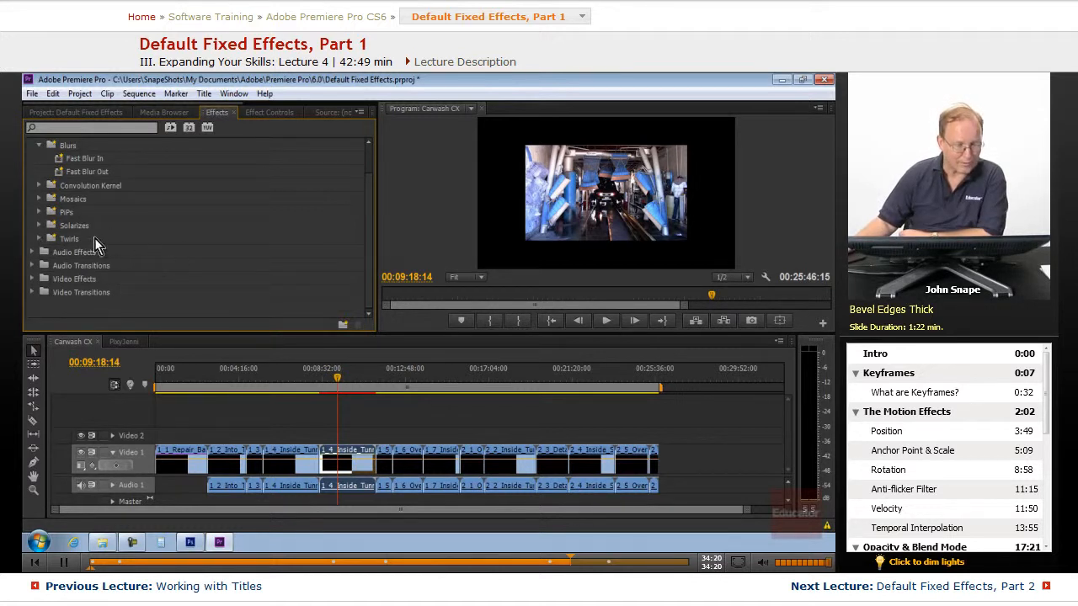
click(39, 211)
click(47, 232)
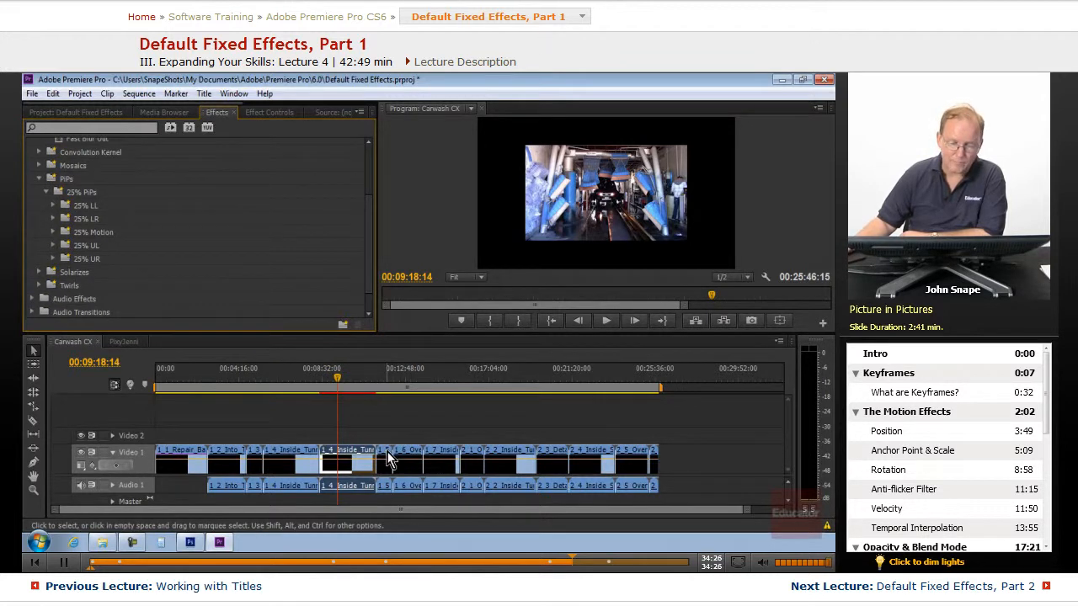
Move the 1_5_Dry_Station clip onto Video 2 so it starts at the playhead above the tunnel clip.
drag(387, 449, 344, 439)
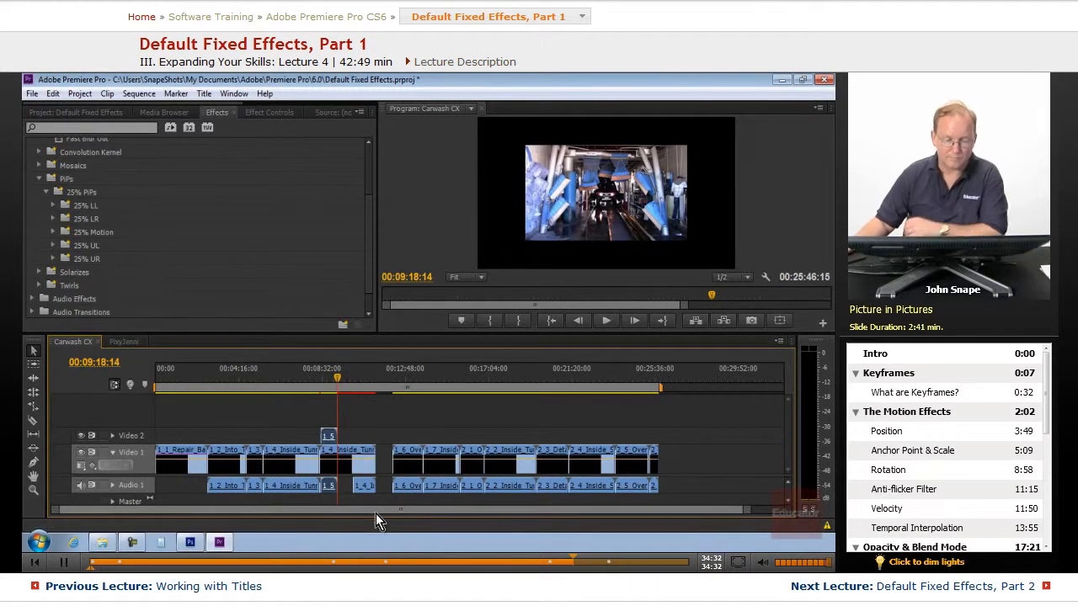
key(=)
key(=)
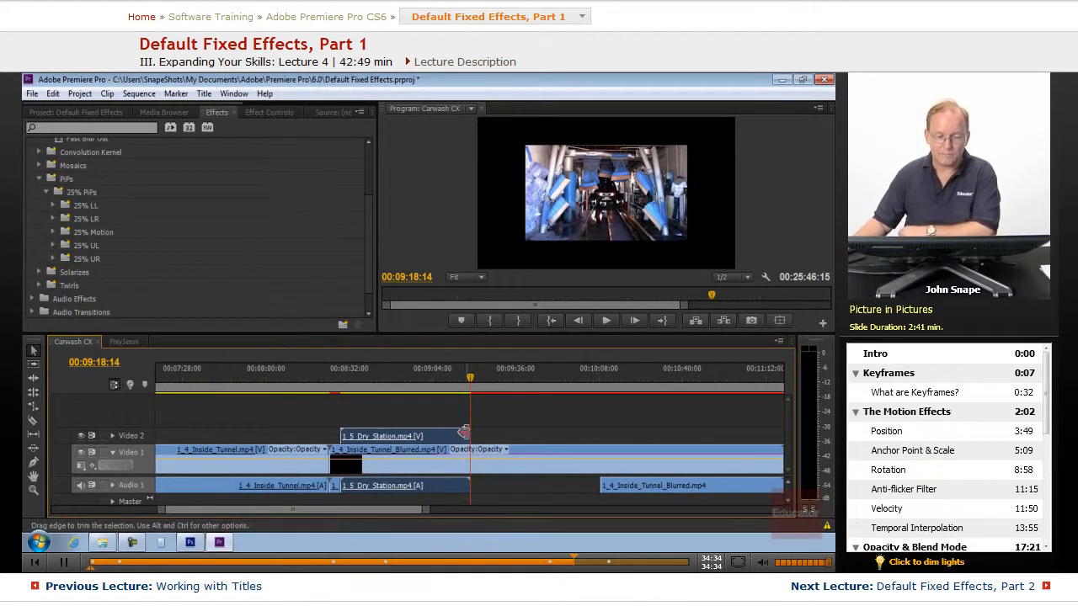
drag(431, 438, 499, 441)
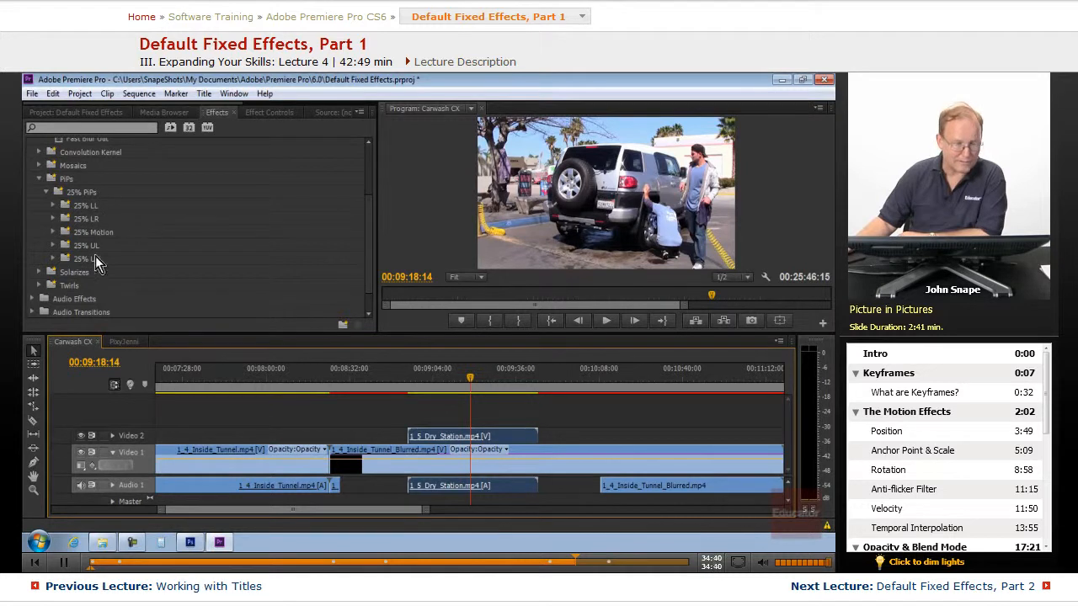
Apply the PiP 25% UR Scale Down from Full preset to the Video 2 clip.
click(52, 259)
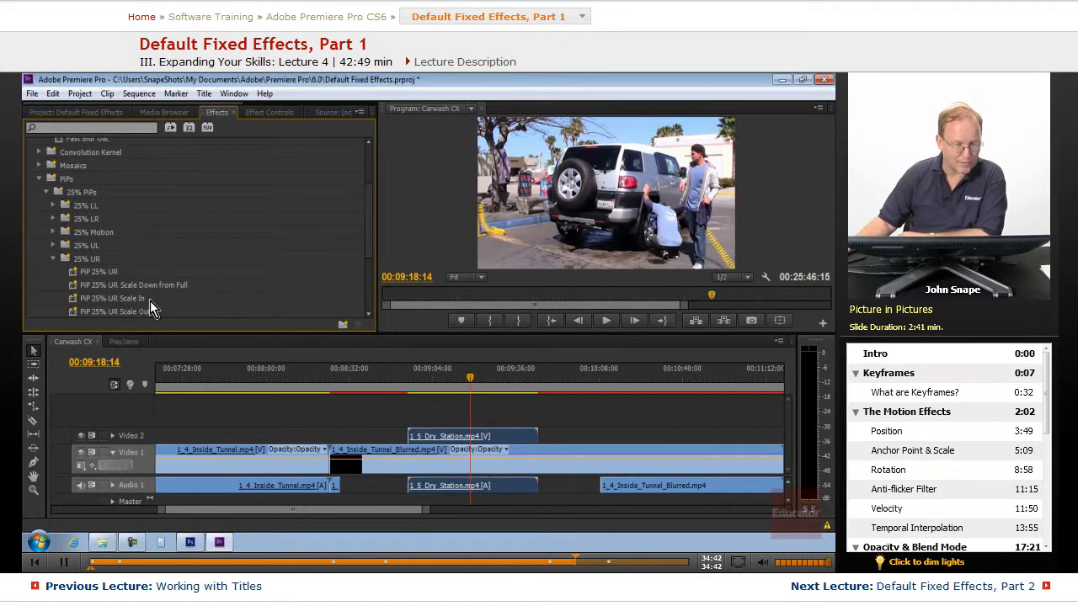
scroll(195, 287, down, 2)
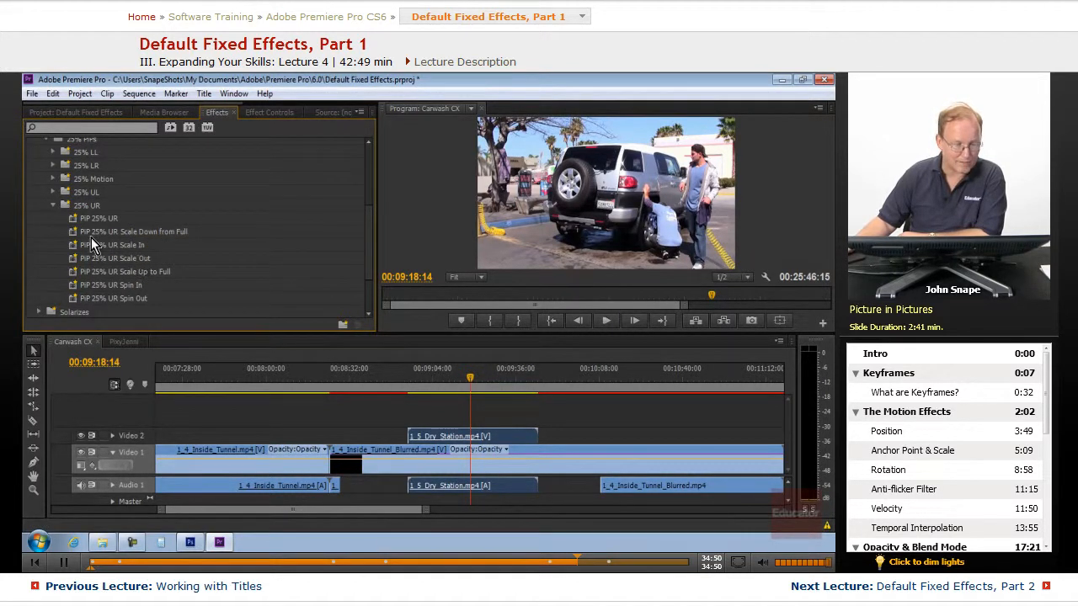
drag(80, 234, 472, 442)
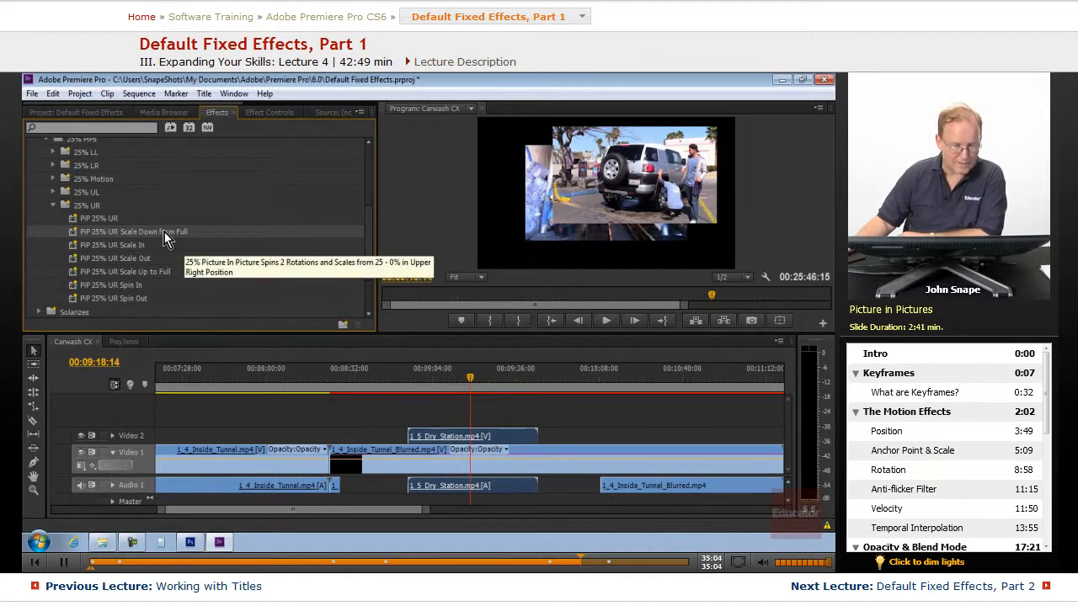
Open the Video 2 Dry_Station clip's Motion properties in Effect Controls to examine the preset's scale and position keyframes.
click(269, 112)
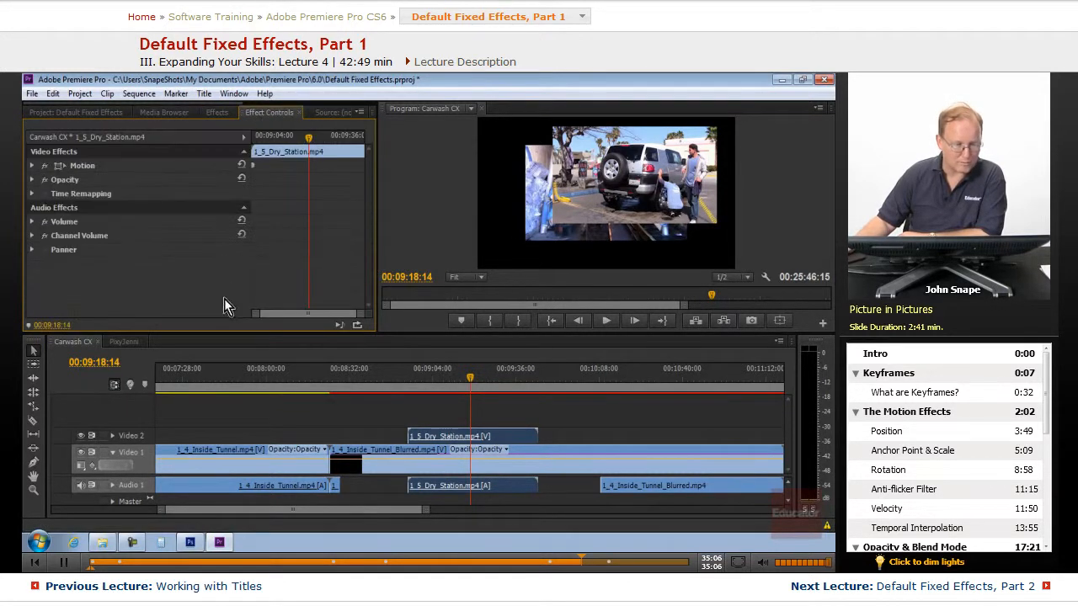
click(215, 114)
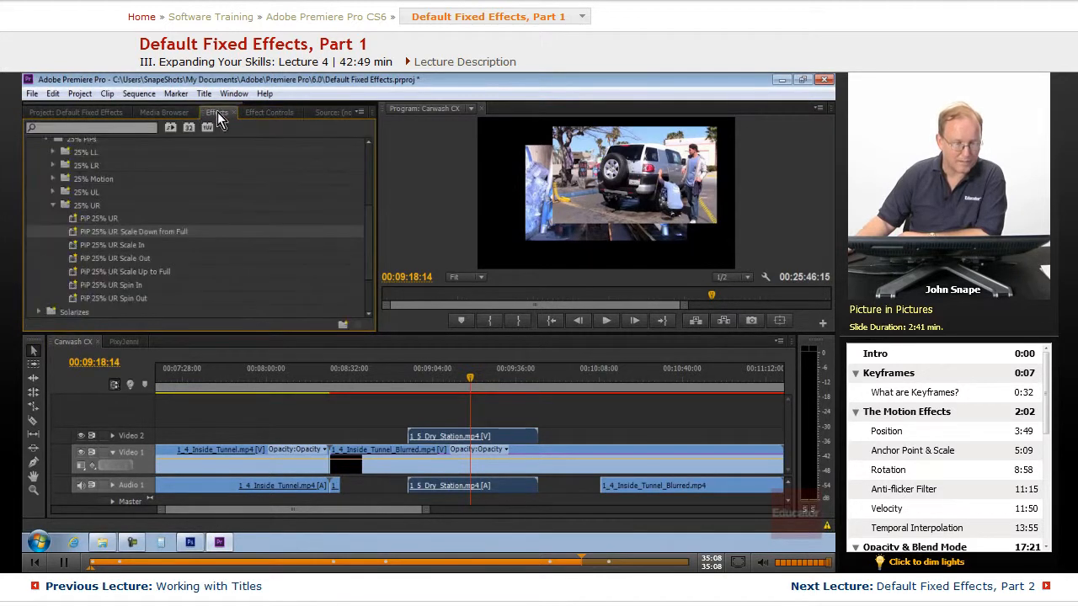
click(249, 115)
click(37, 165)
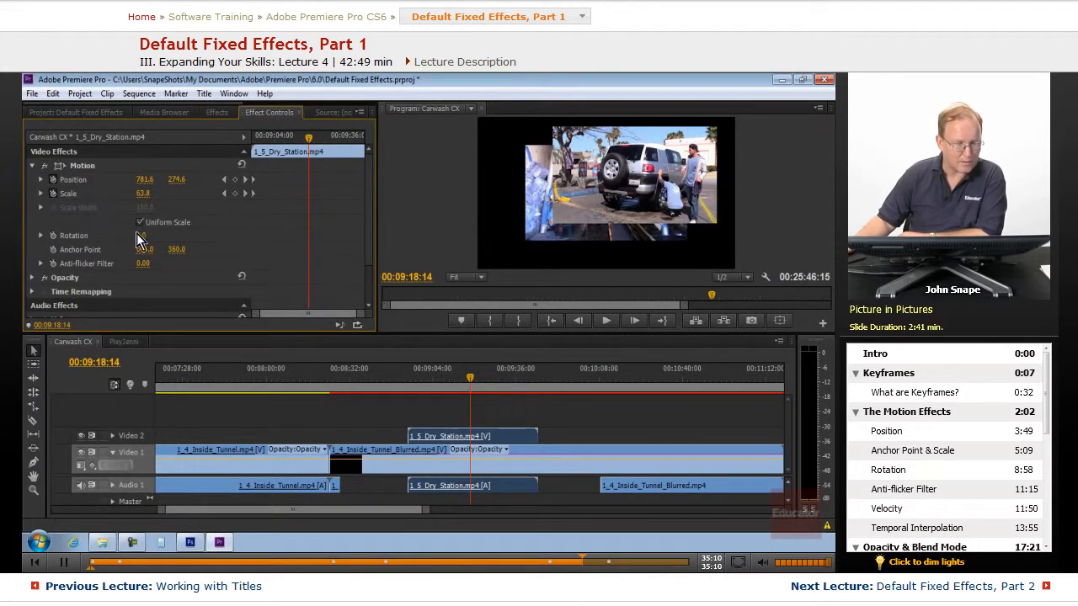
drag(145, 194, 172, 183)
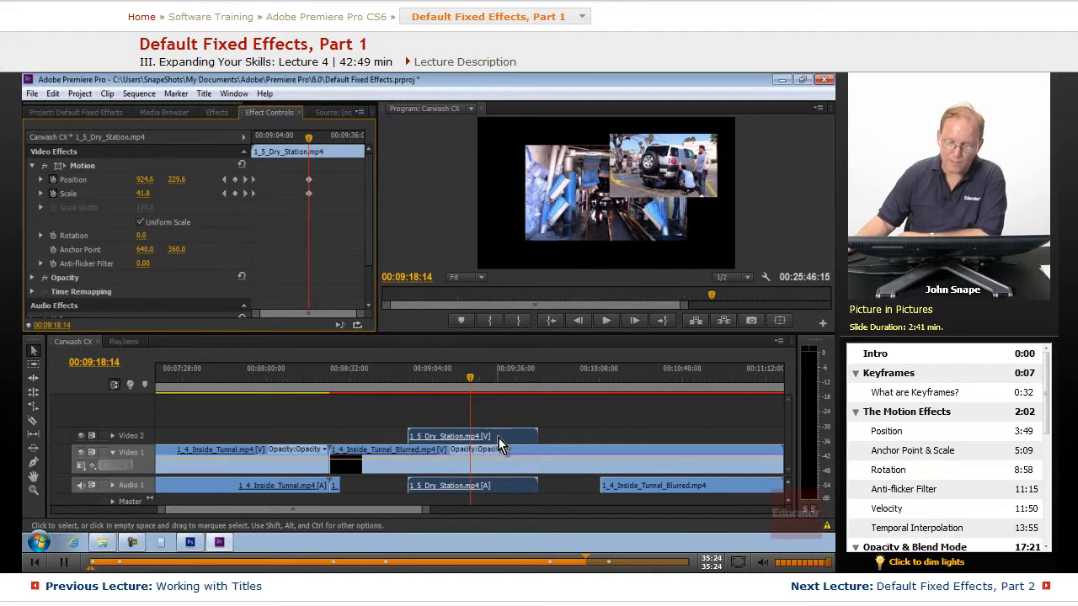
Select the blurred tunnel clip on Video 1 and set its Scale to 100 in Effect Controls.
click(217, 112)
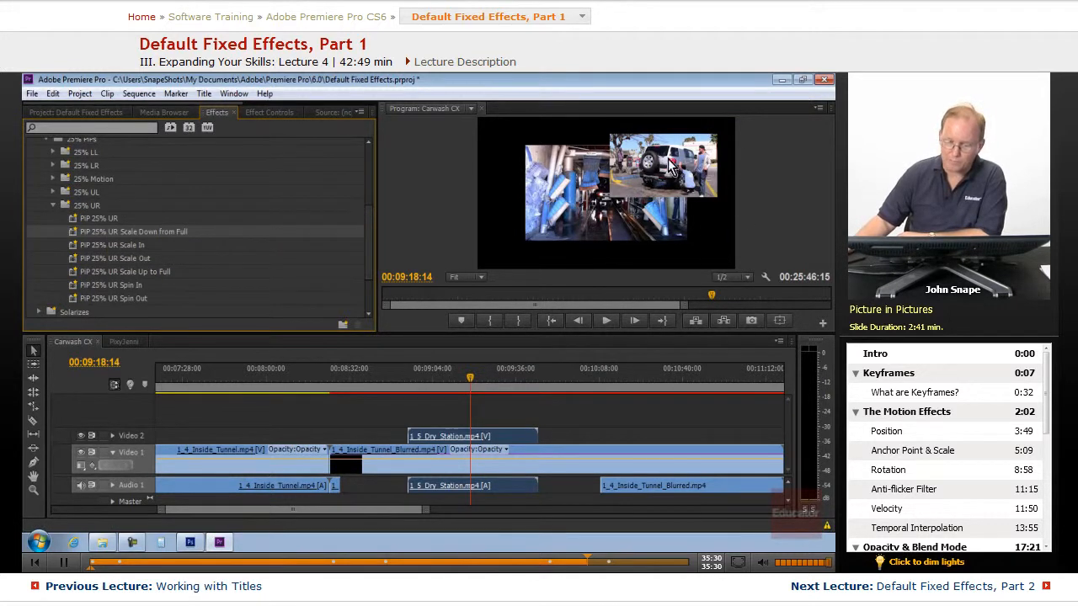
click(426, 456)
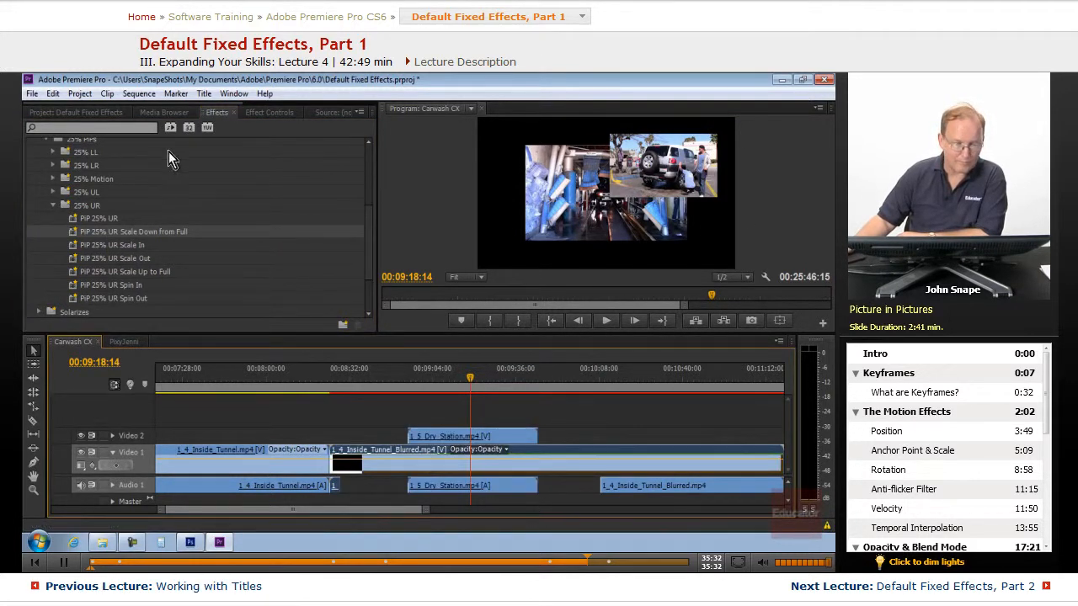
click(271, 112)
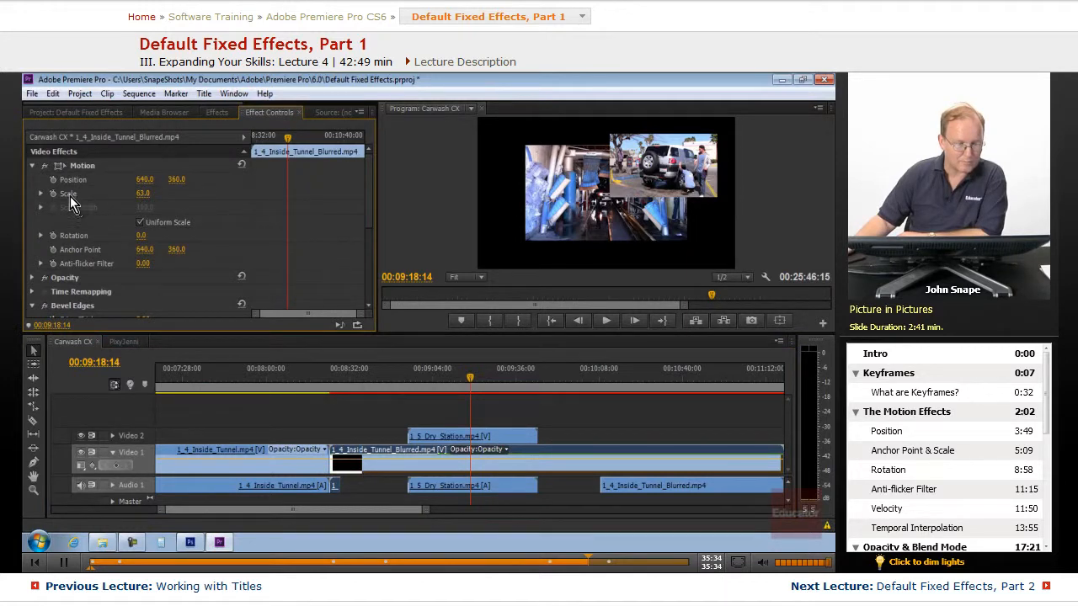
drag(141, 194, 160, 216)
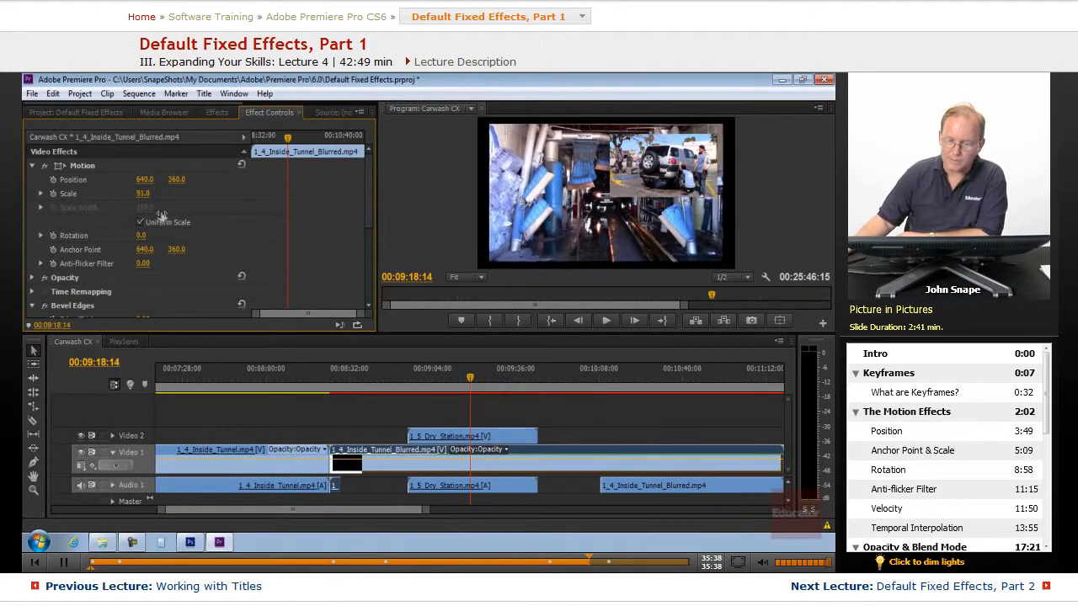
click(144, 193)
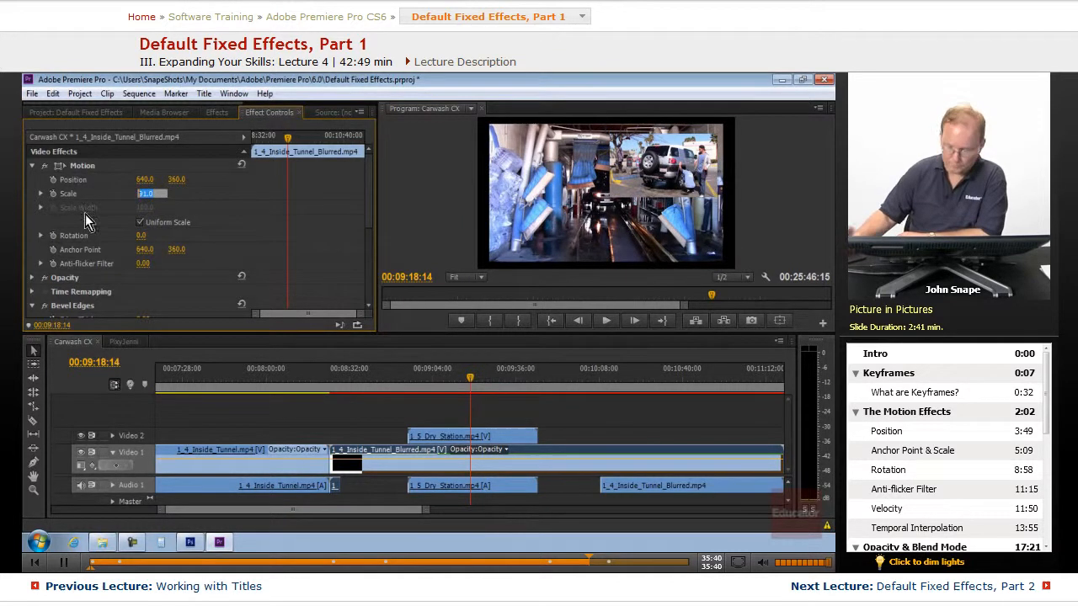
text(100)
key(Return)
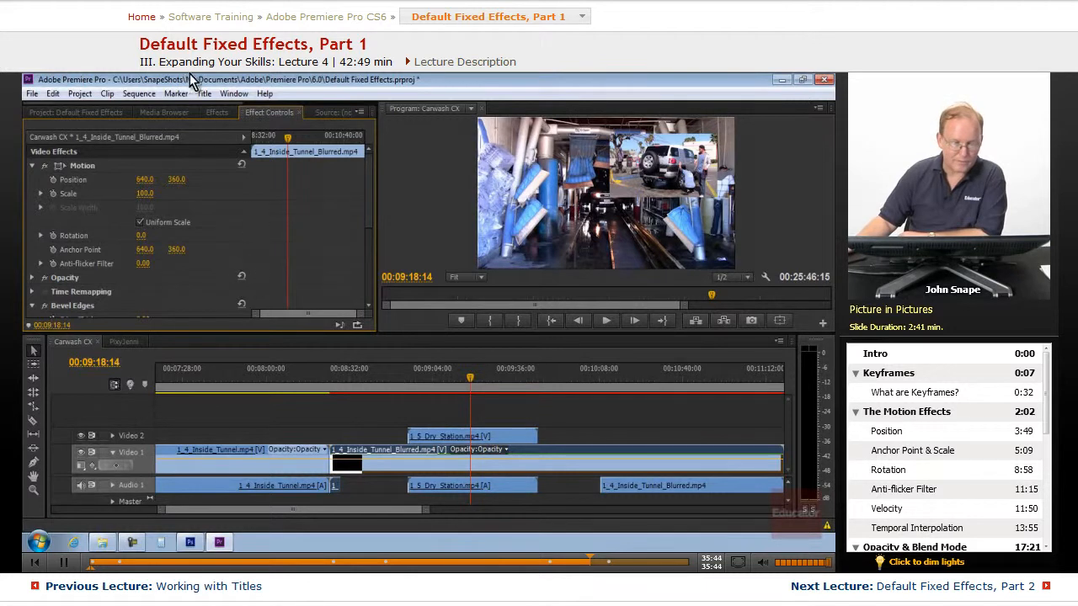
Apply the Bevel Edges Thin preset to the 1_5_Dry_Station clip on Video 2.
click(210, 112)
scroll(149, 209, up, 3)
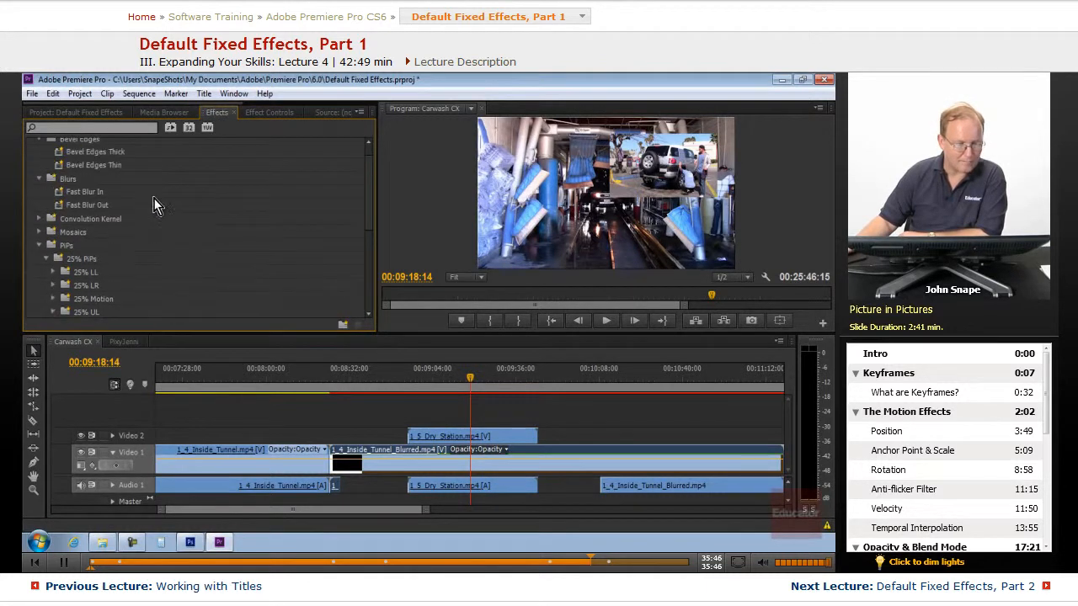
scroll(149, 208, up, 1)
drag(70, 187, 480, 434)
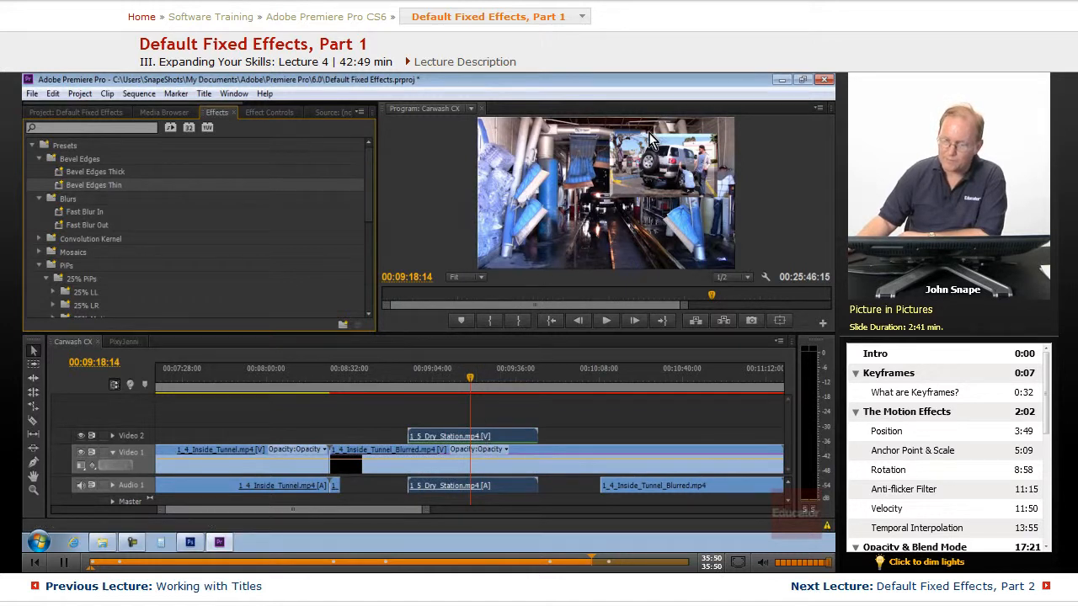
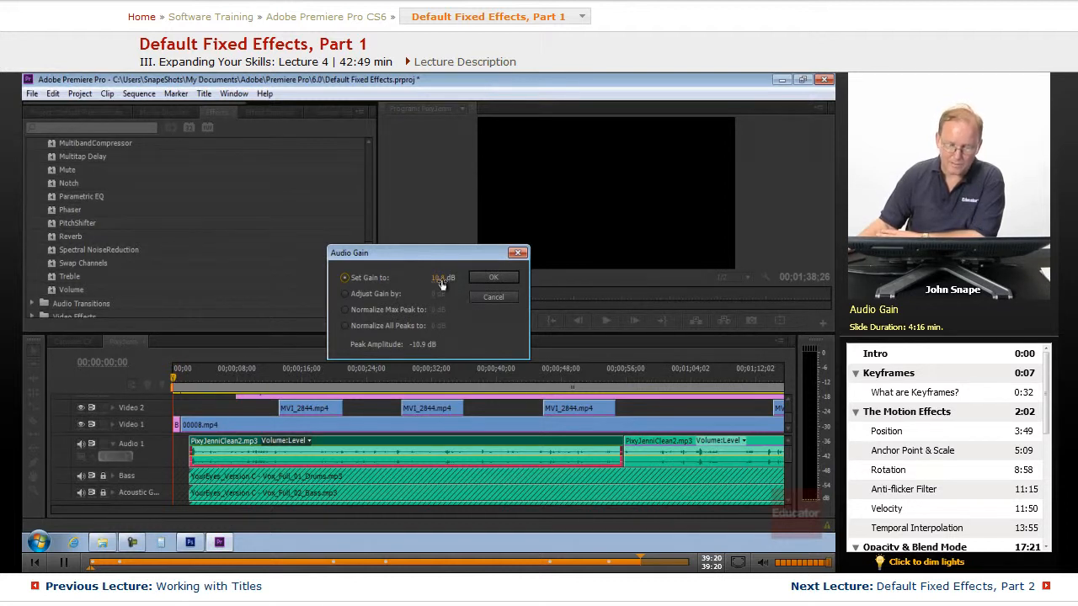
drag(440, 281, 448, 285)
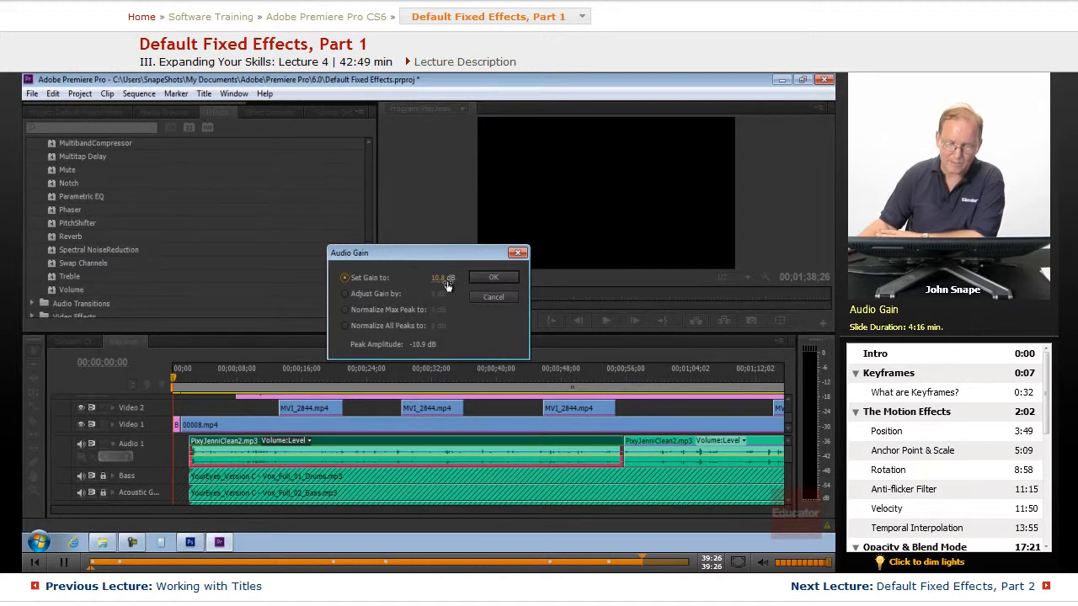
click(345, 294)
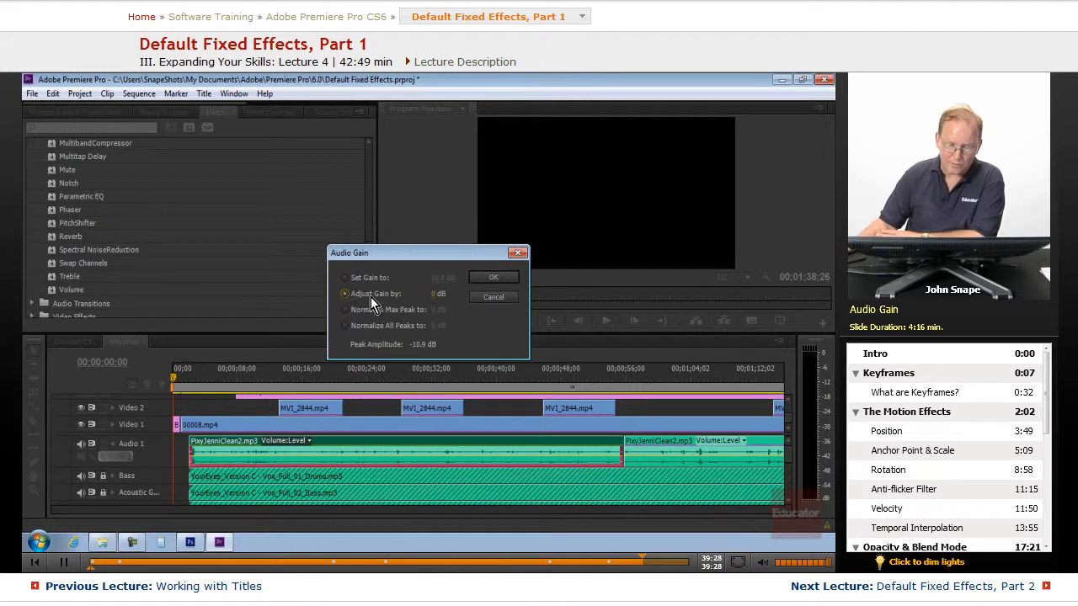
click(433, 294)
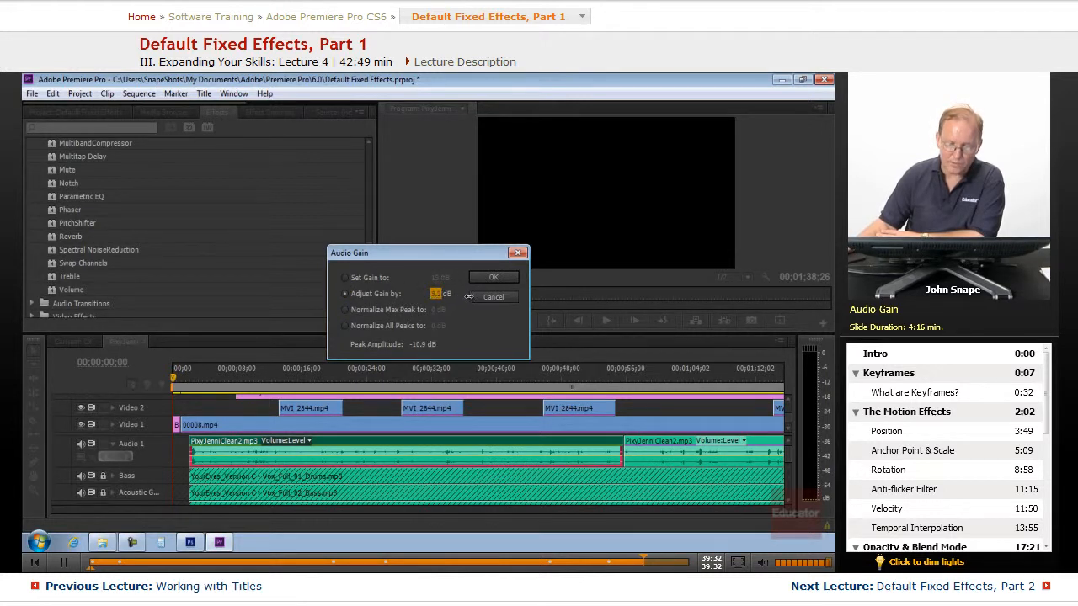
drag(475, 296, 437, 296)
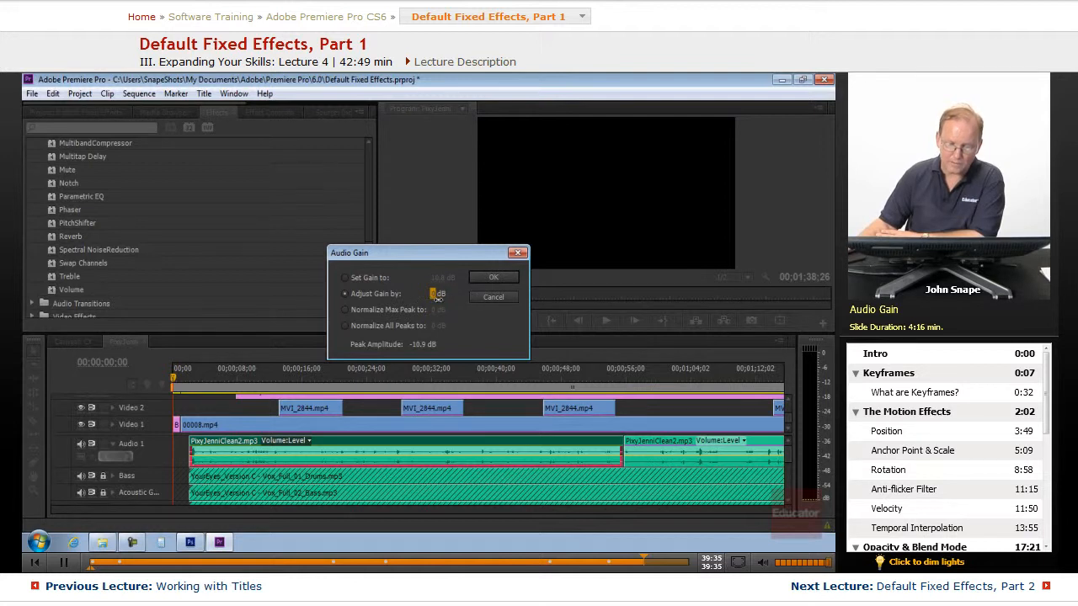
click(345, 310)
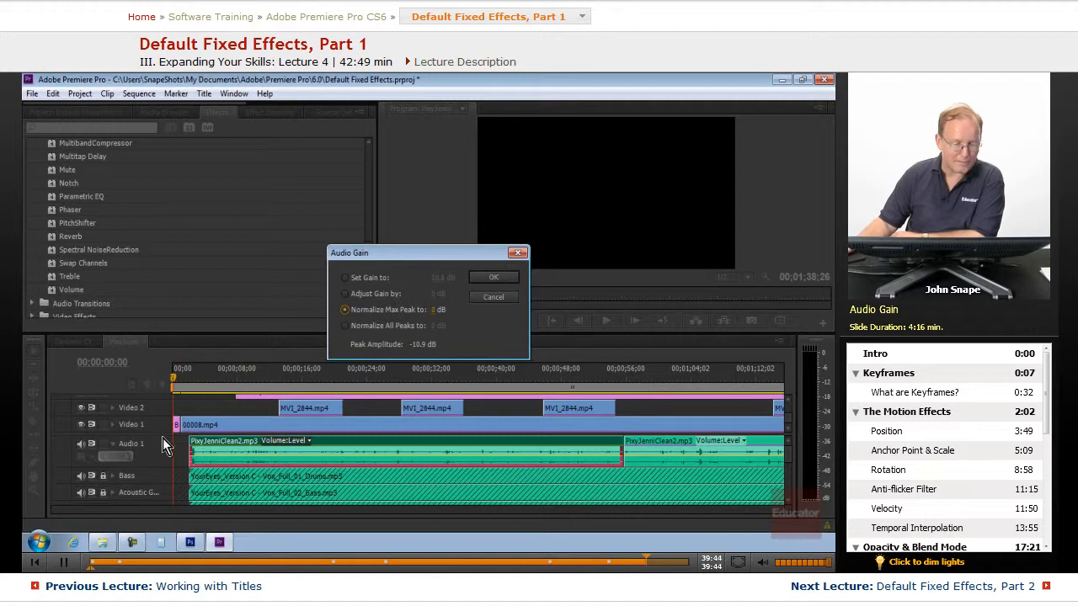
click(203, 423)
click(489, 298)
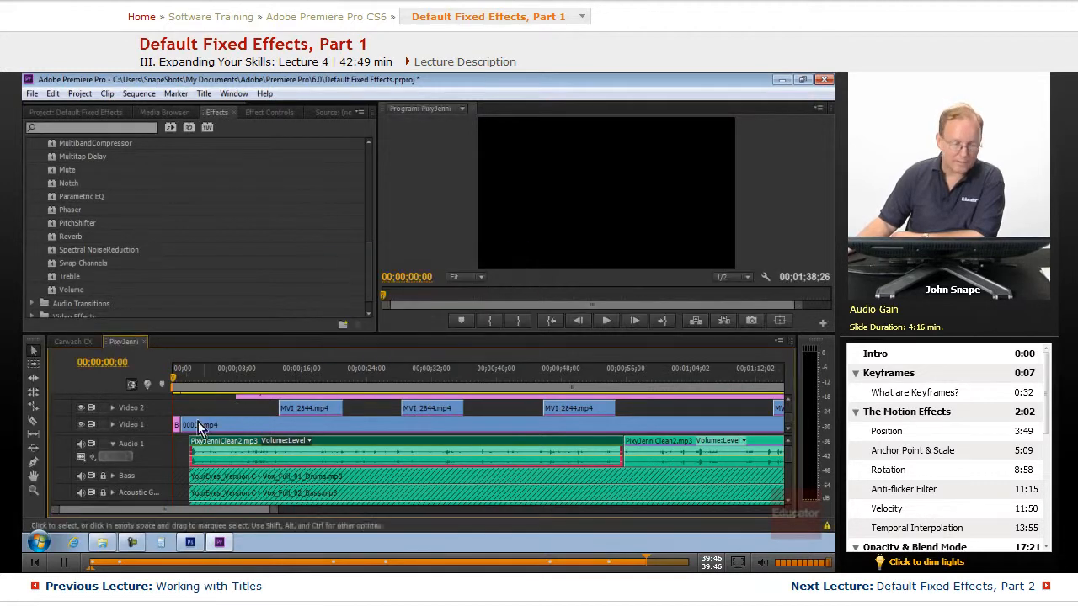
Open Audio Gain for the PixyJenniClean2.mp3 clip on Audio 1 and select Normalize Max Peak to 0 dB.
scroll(160, 408, down, 2)
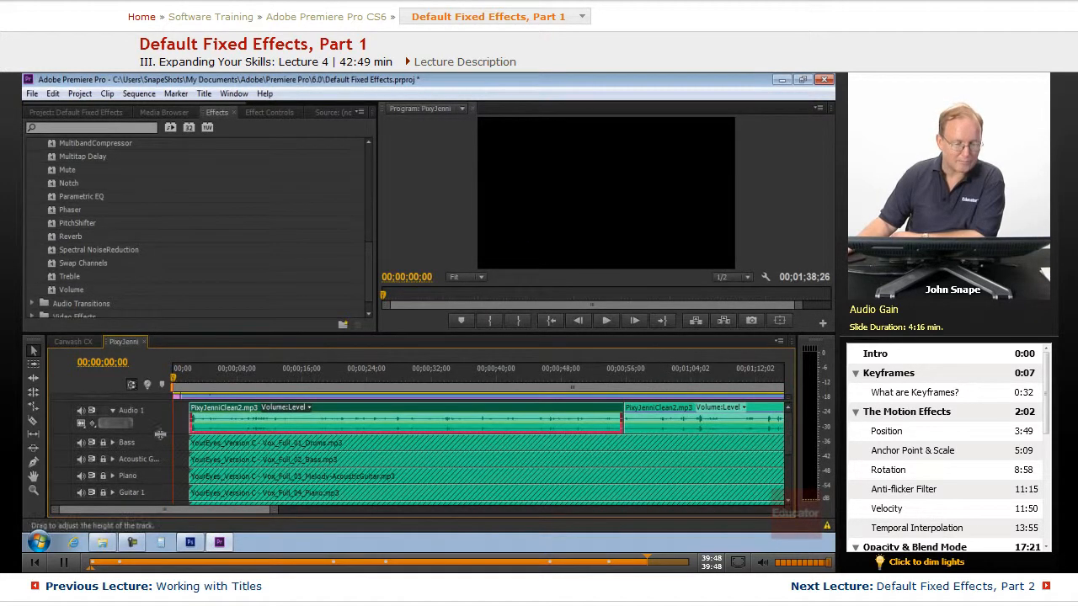
drag(166, 466, 282, 497)
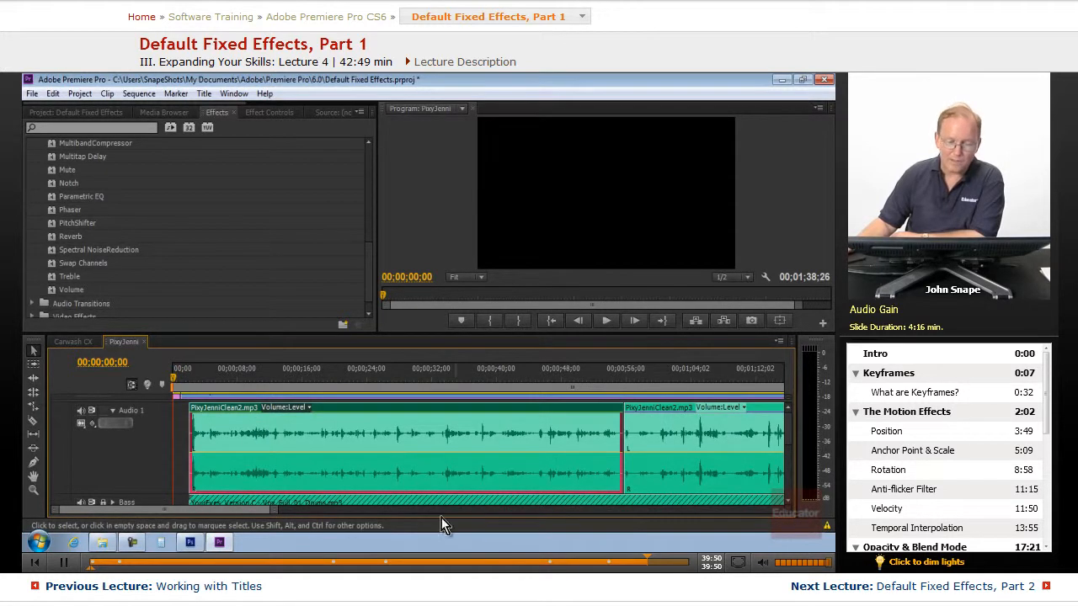
right_click(425, 433)
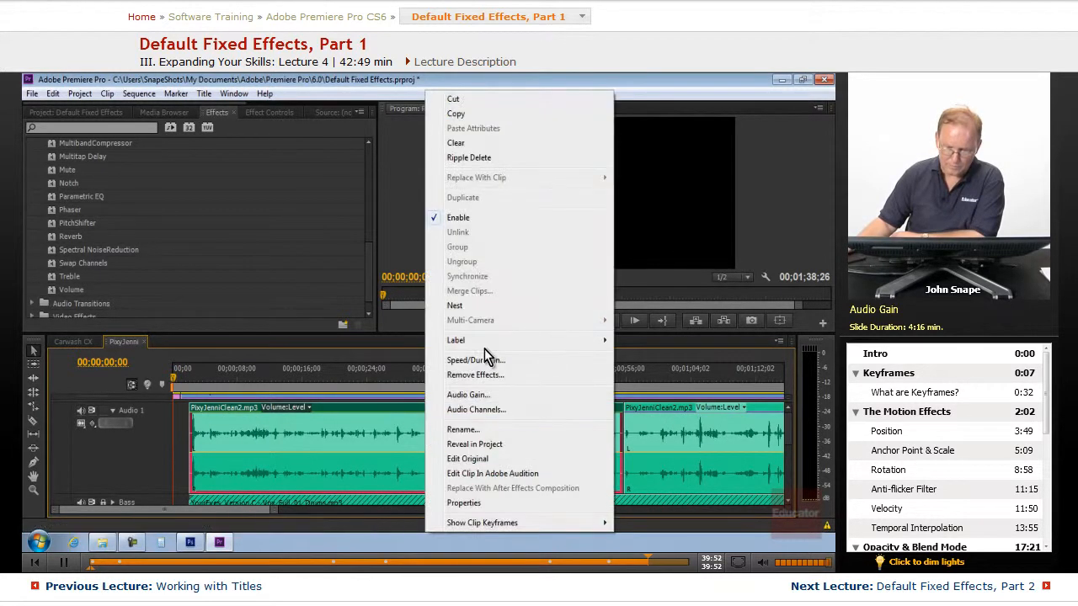
click(501, 394)
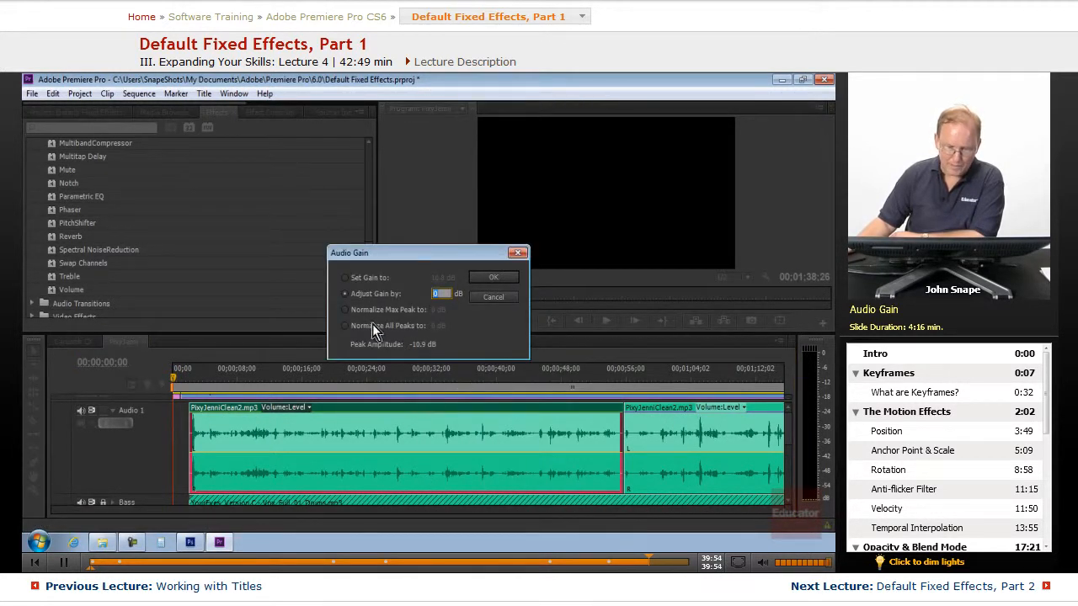
click(345, 310)
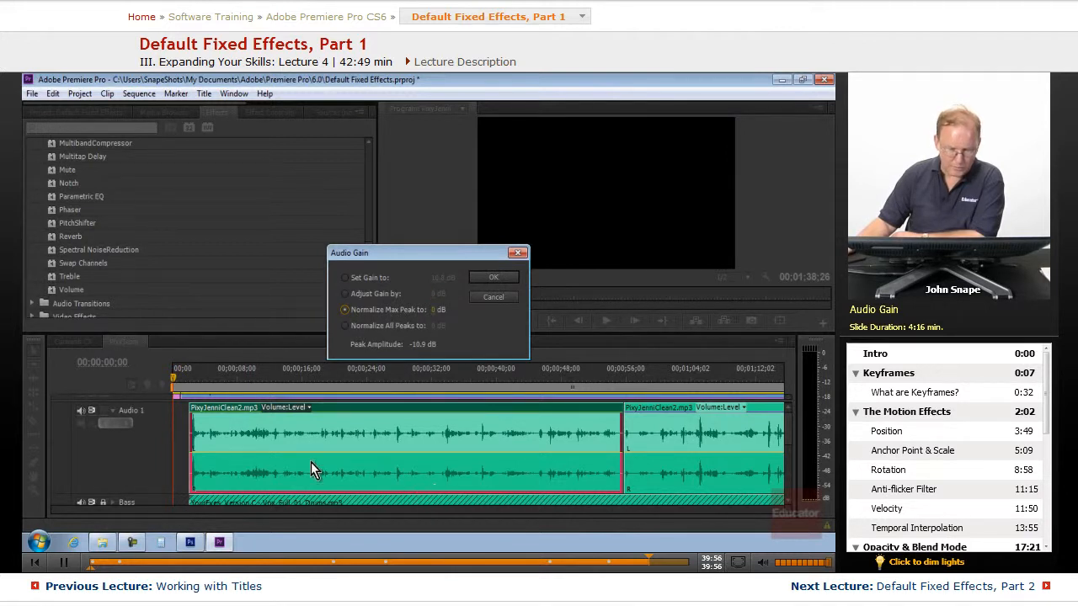